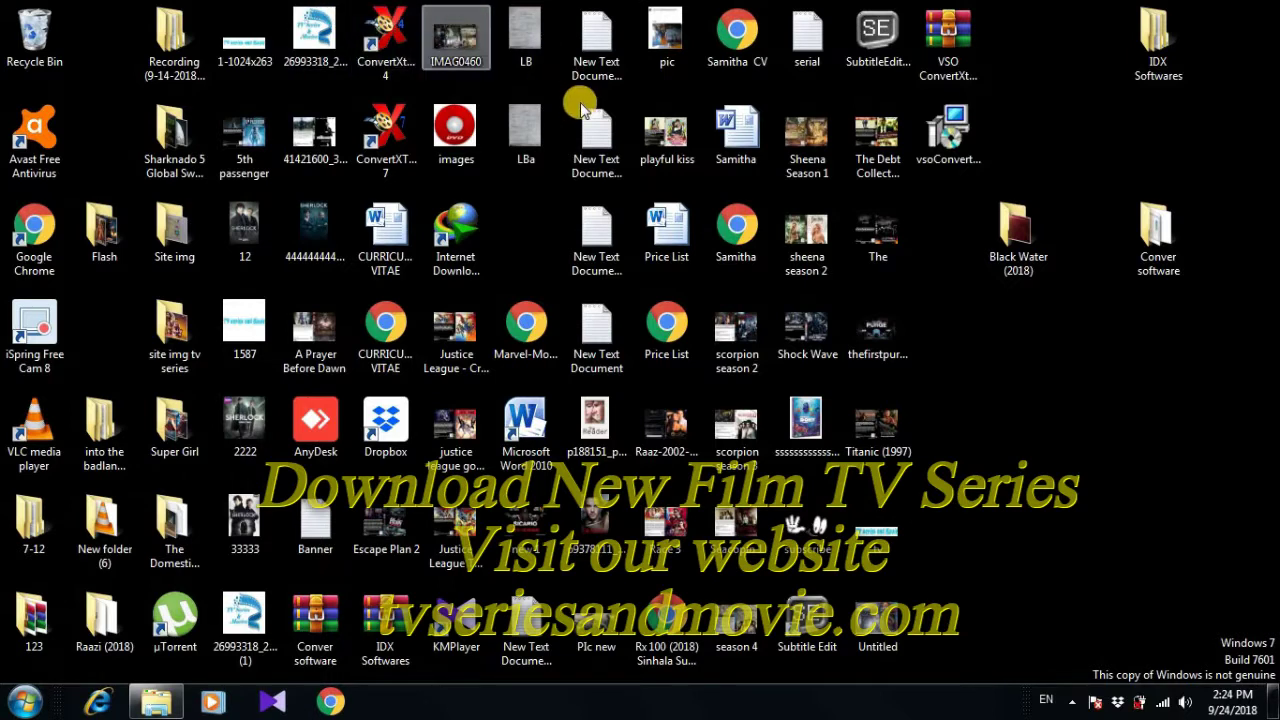
Move the SRT subtitle file from New folder up into the desktop's Black Water (2018) folder, beside the video.
double_click(1008, 233)
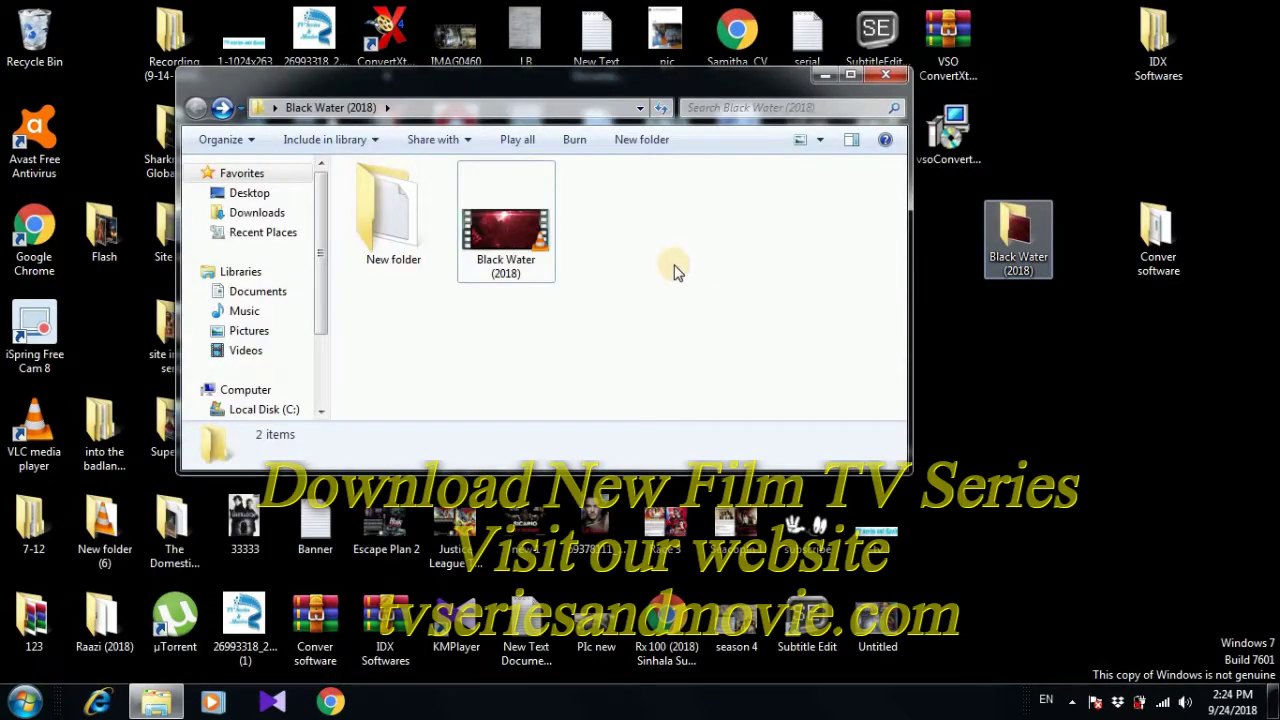
double_click(390, 215)
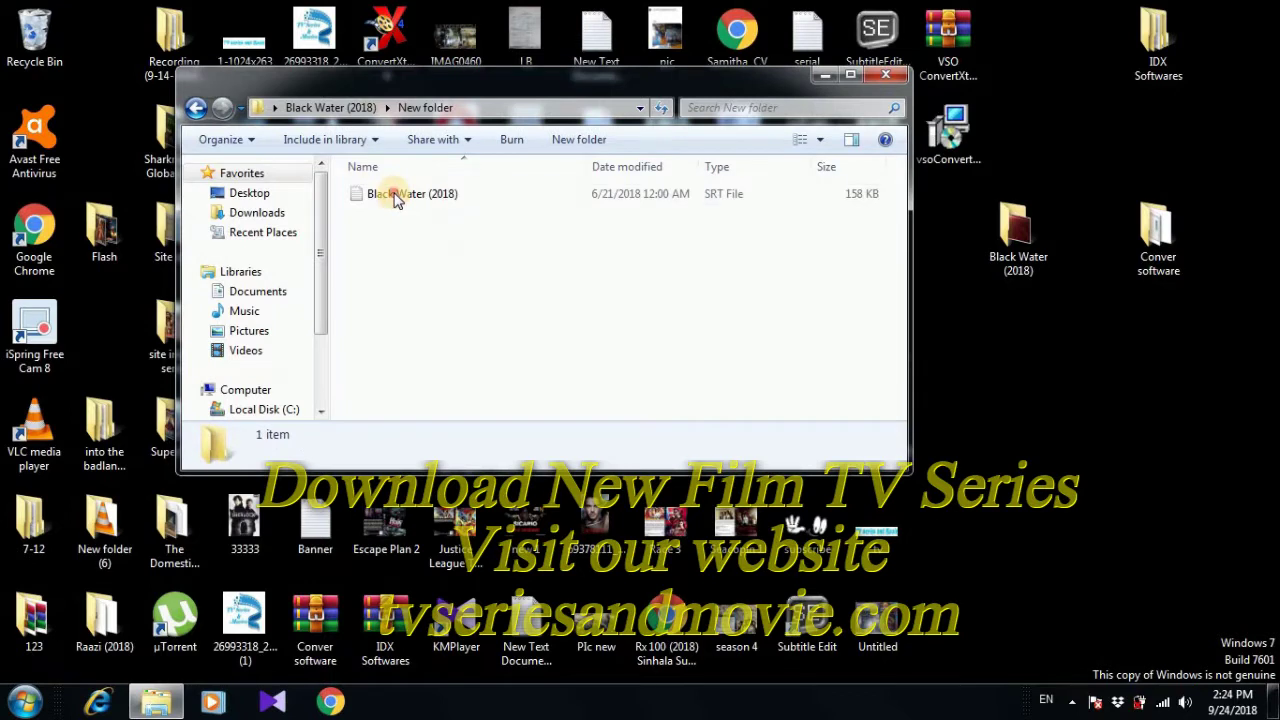
click(396, 197)
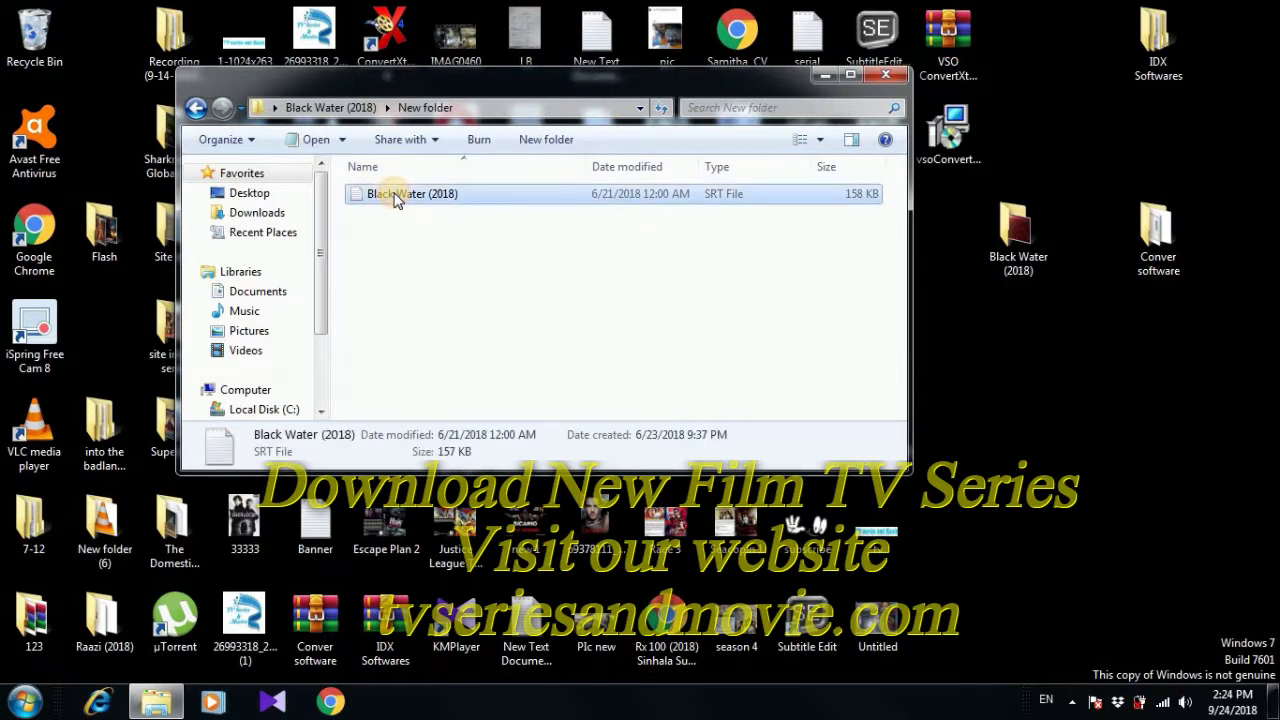
click(196, 107)
click(640, 250)
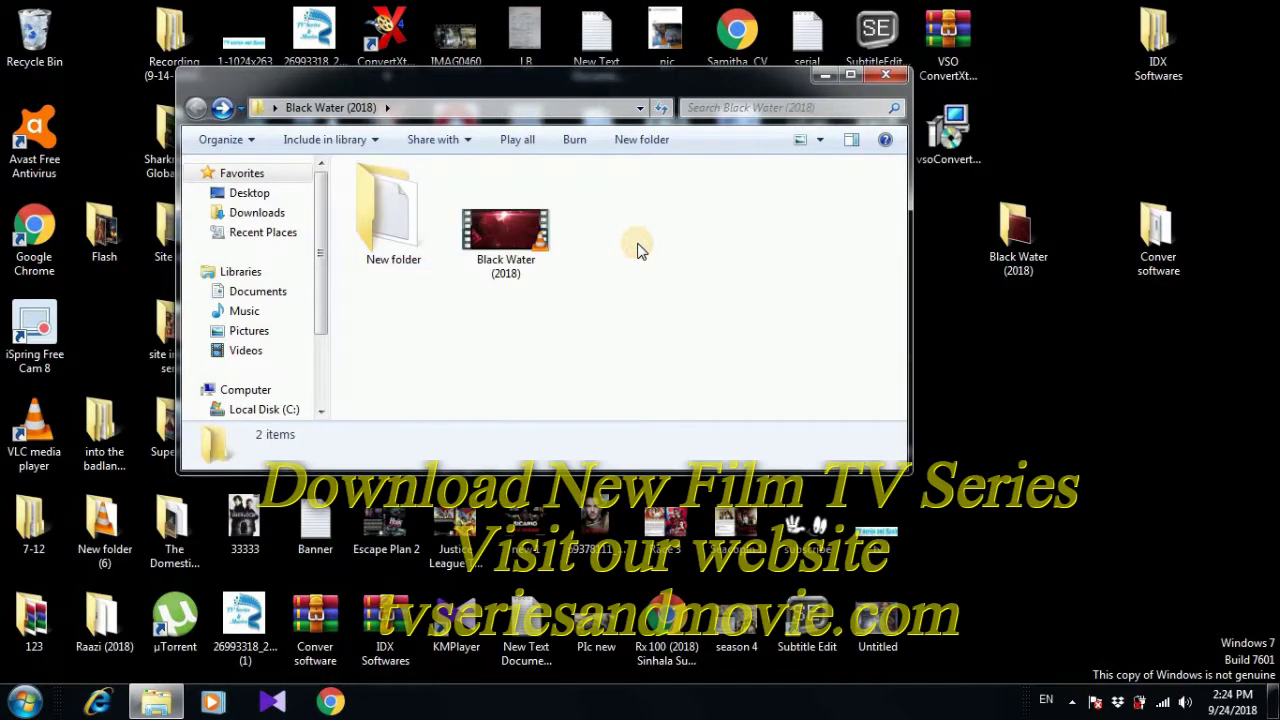
key(ctrl+v)
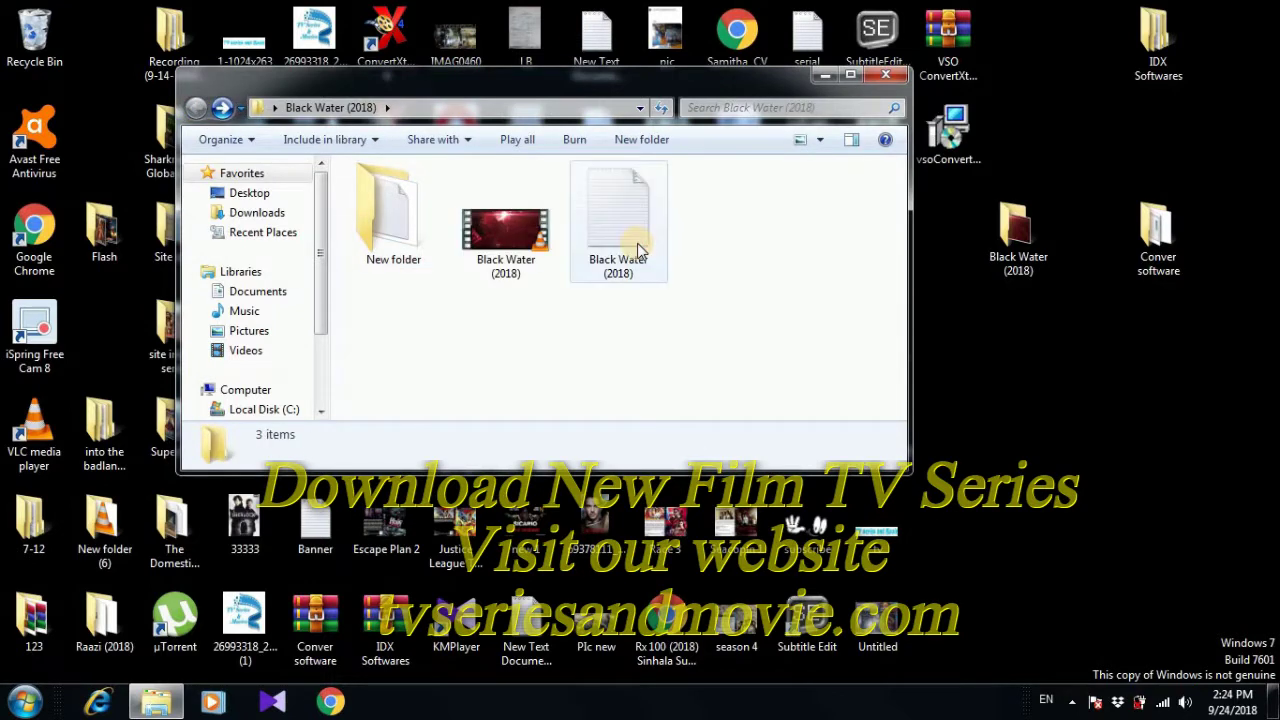
Delete New folder from the Black Water (2018) folder and select the SRT subtitle file.
click(420, 234)
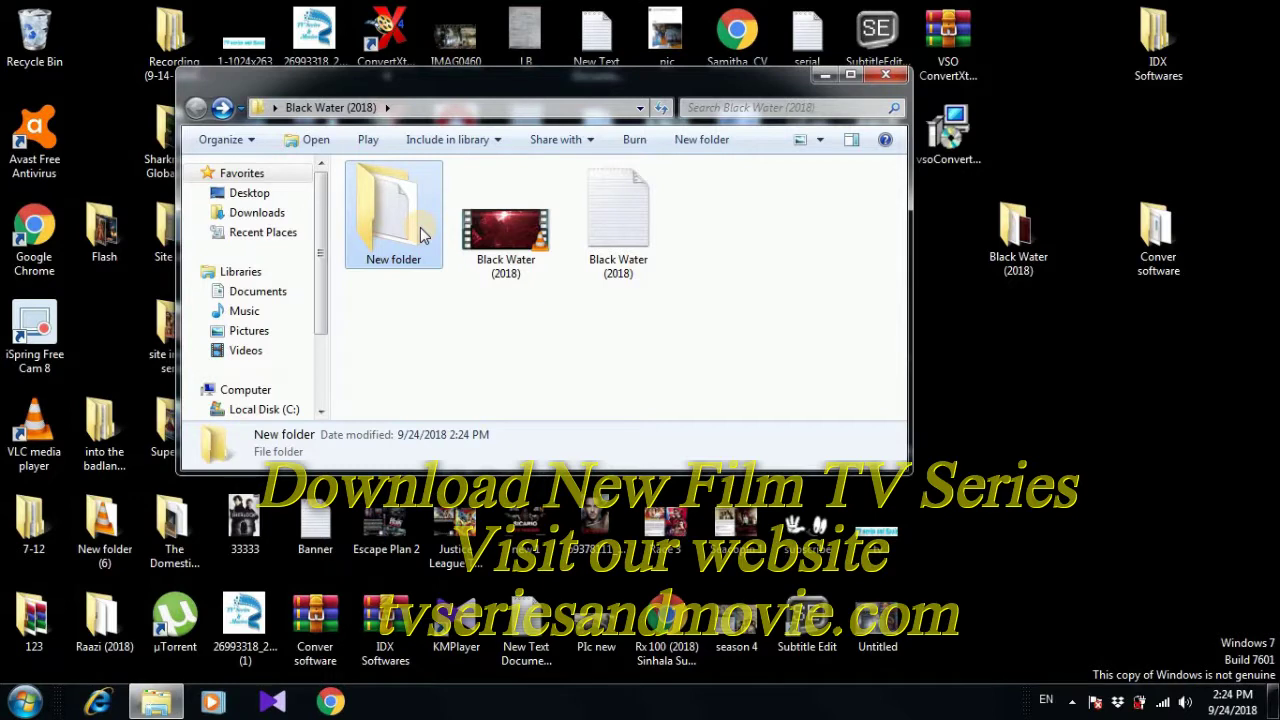
key(Delete)
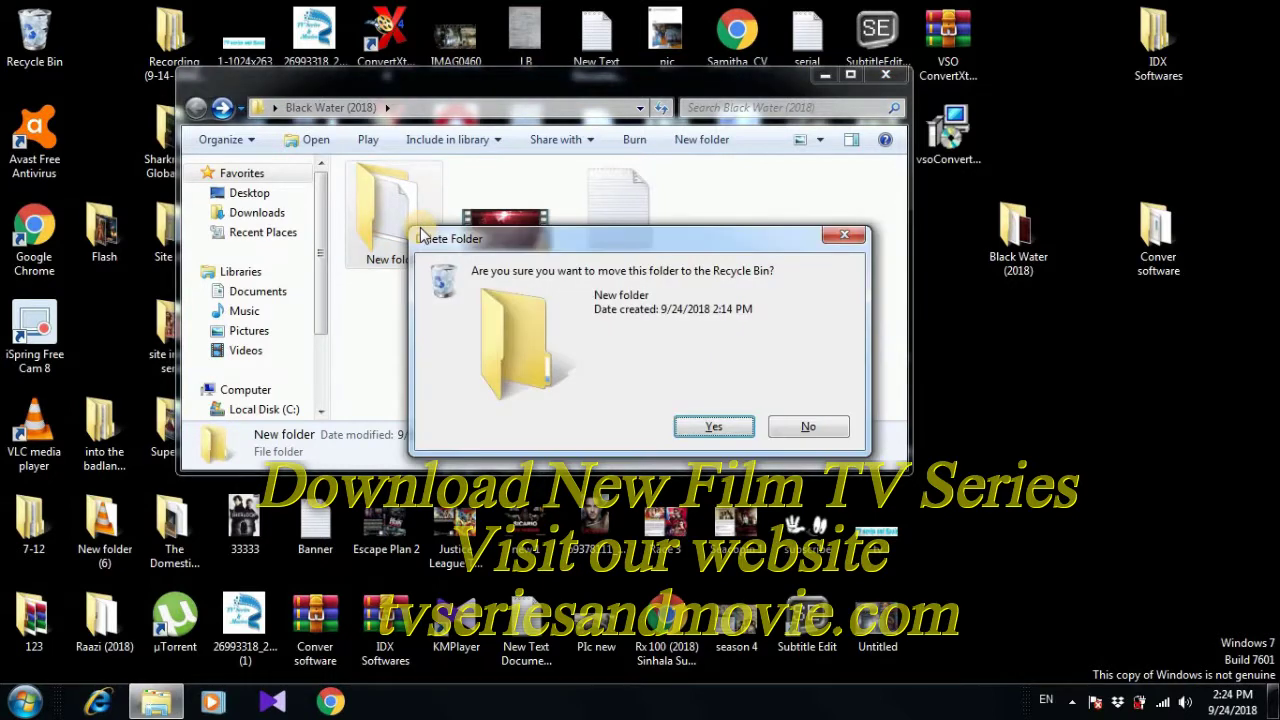
key(Return)
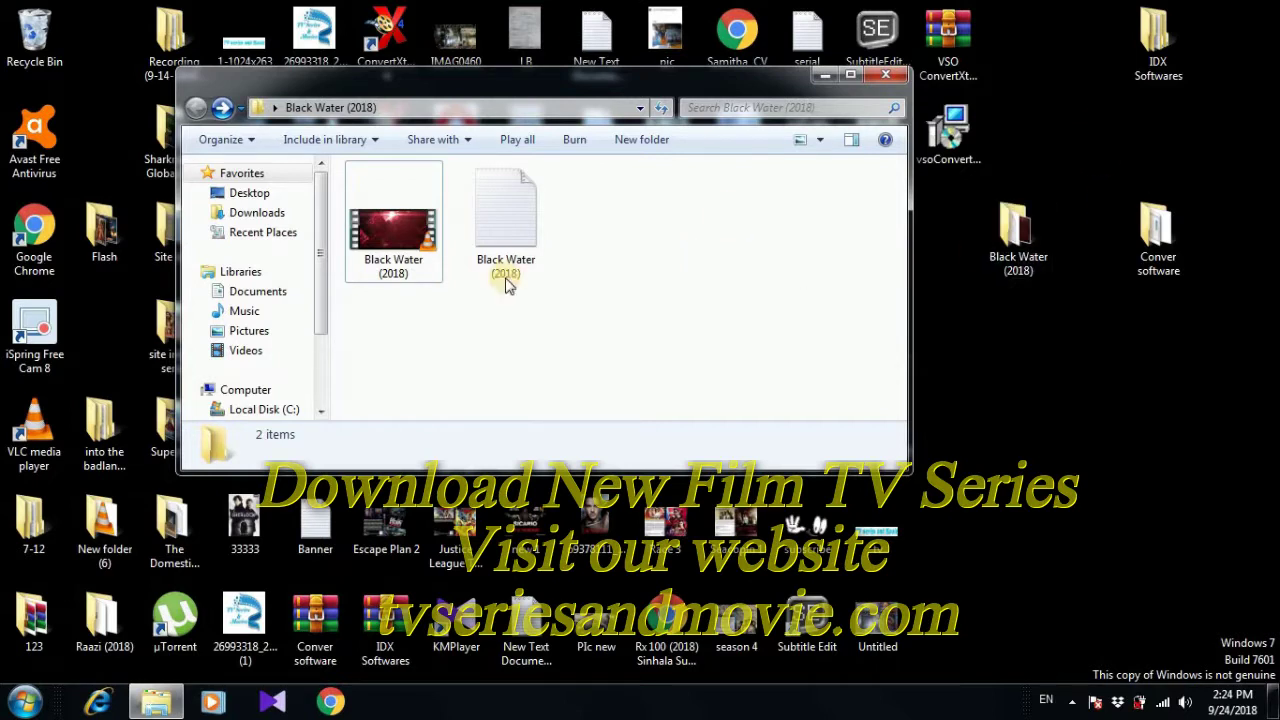
click(490, 233)
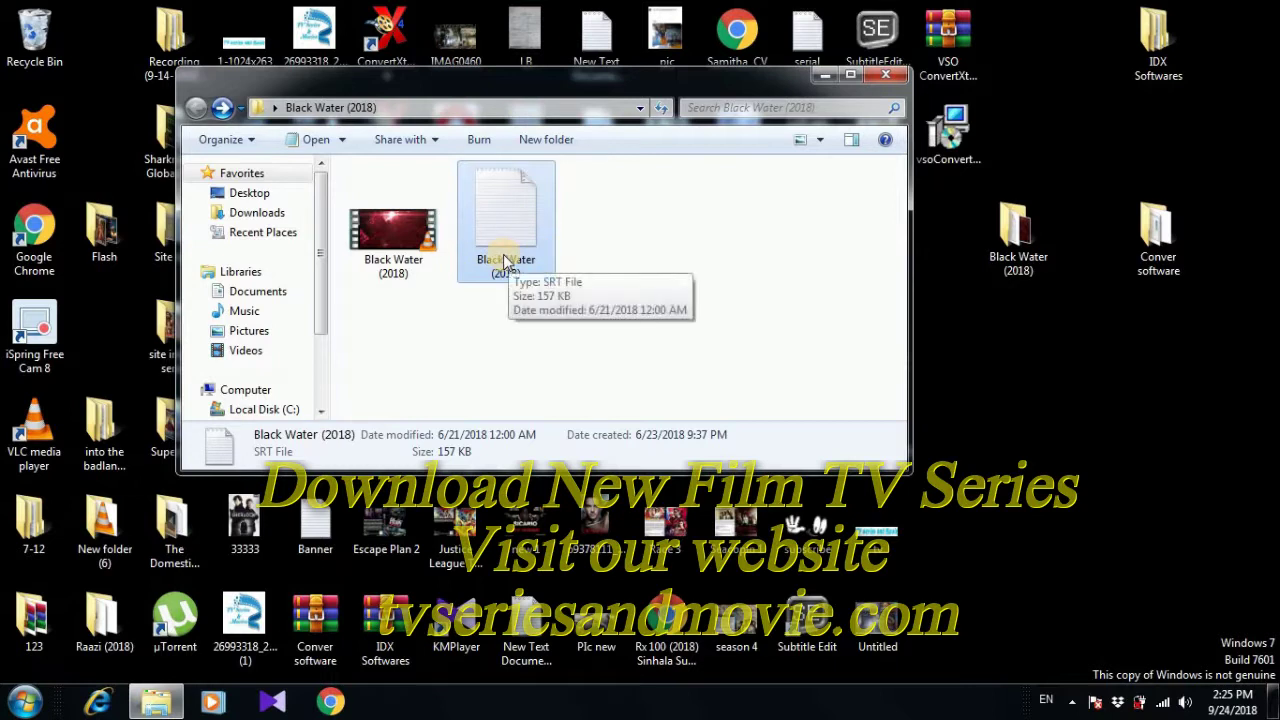
Launch SubtitleEdit from the Subtitle edit subfolder of the desktop's IDX Softwares folder, keeping its window beside the Black Water (2018) folder.
double_click(1166, 60)
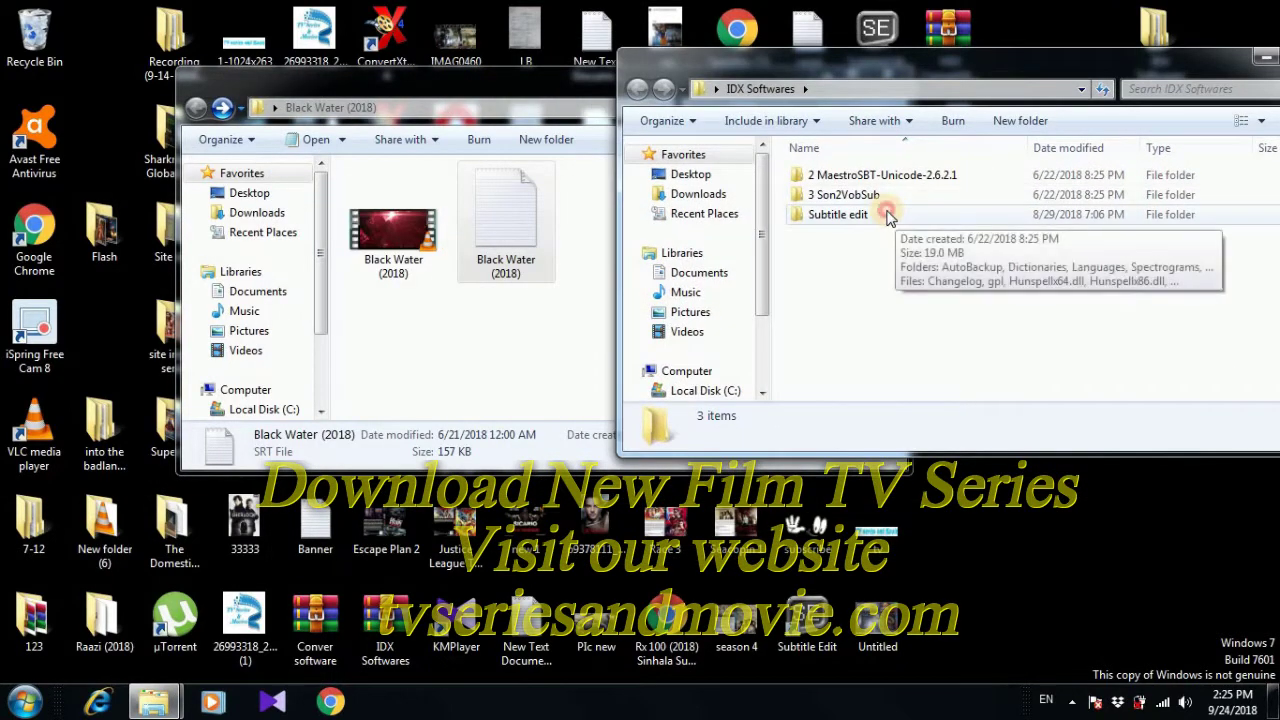
double_click(893, 214)
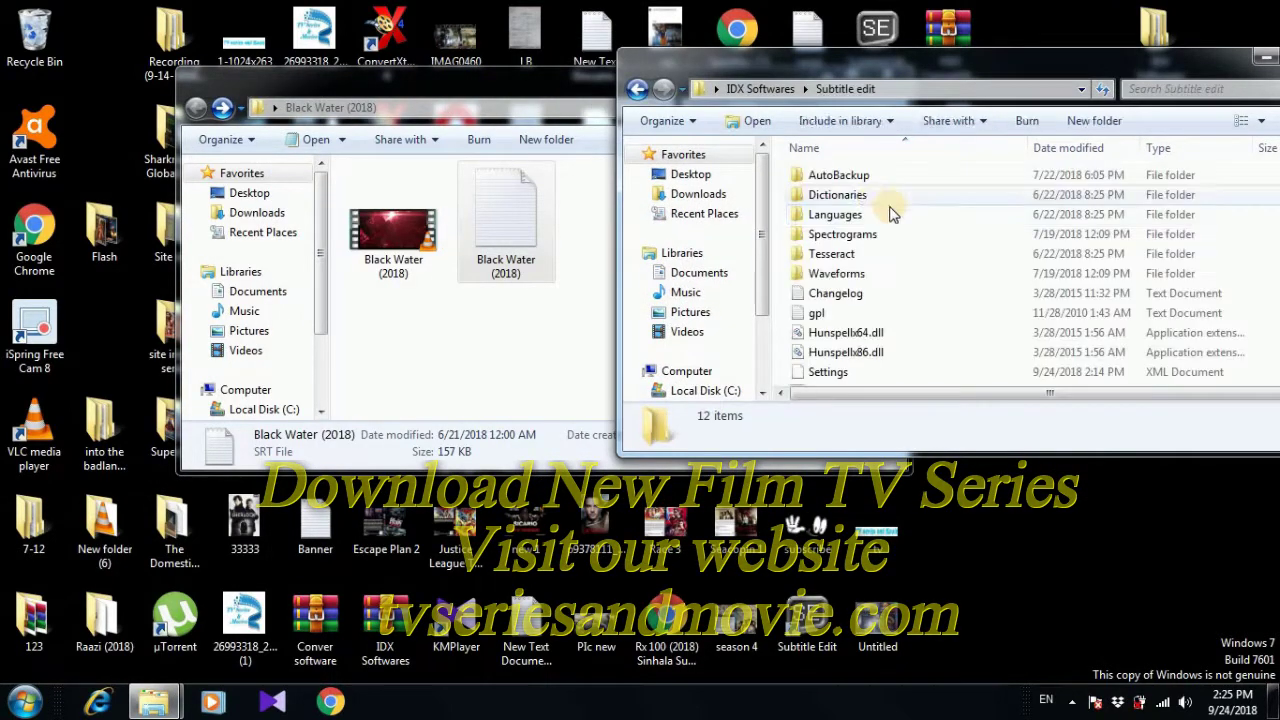
drag(924, 67, 908, 55)
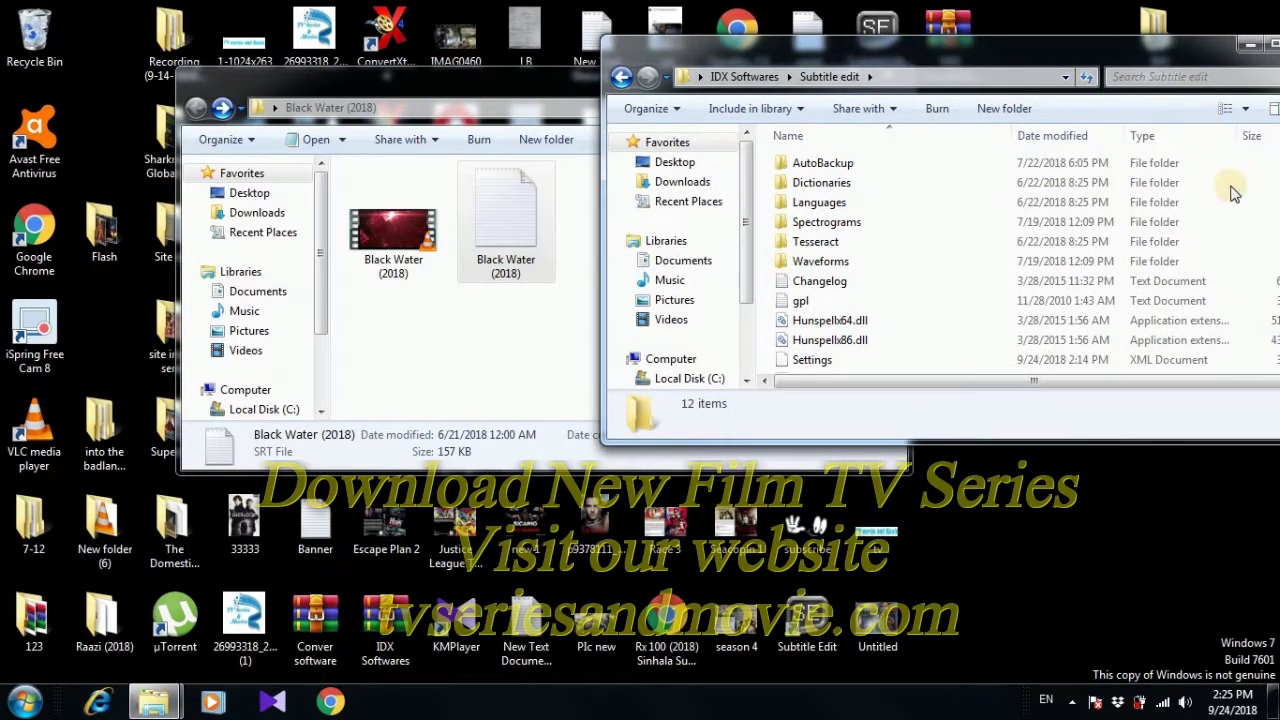
click(597, 185)
click(601, 206)
drag(601, 209, 706, 209)
drag(1099, 79, 970, 75)
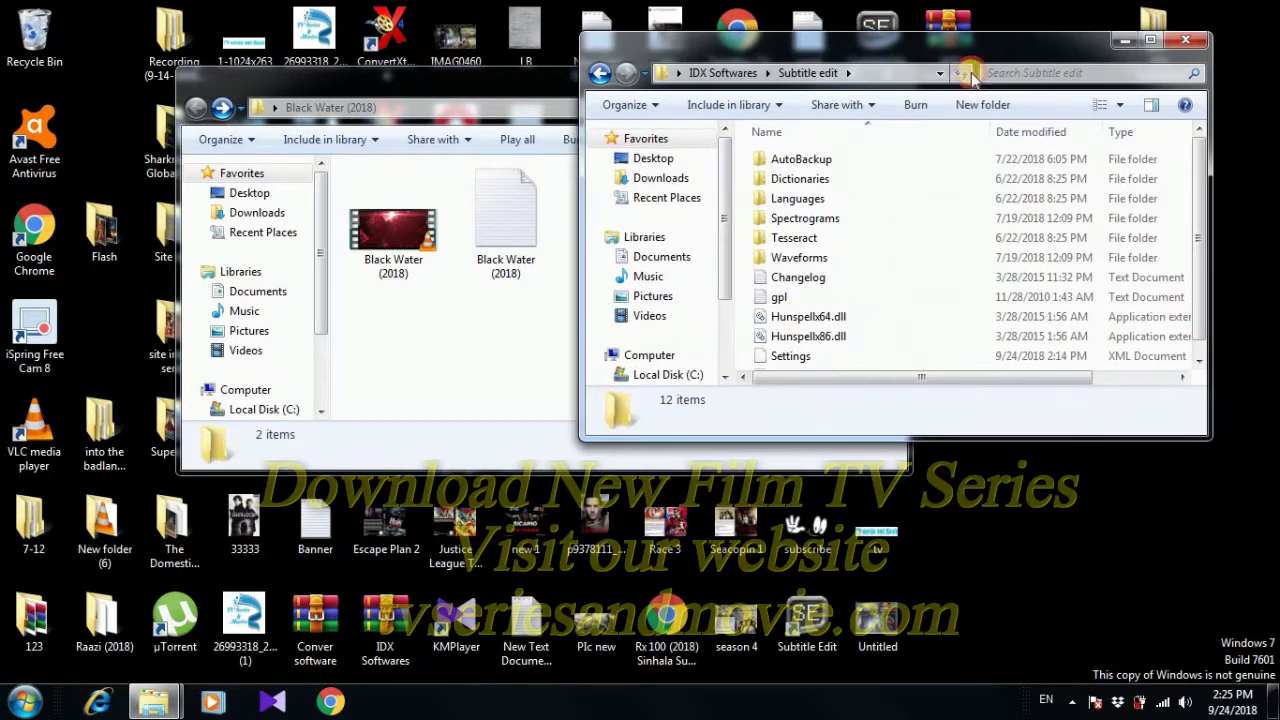
scroll(1200, 180, down, 2)
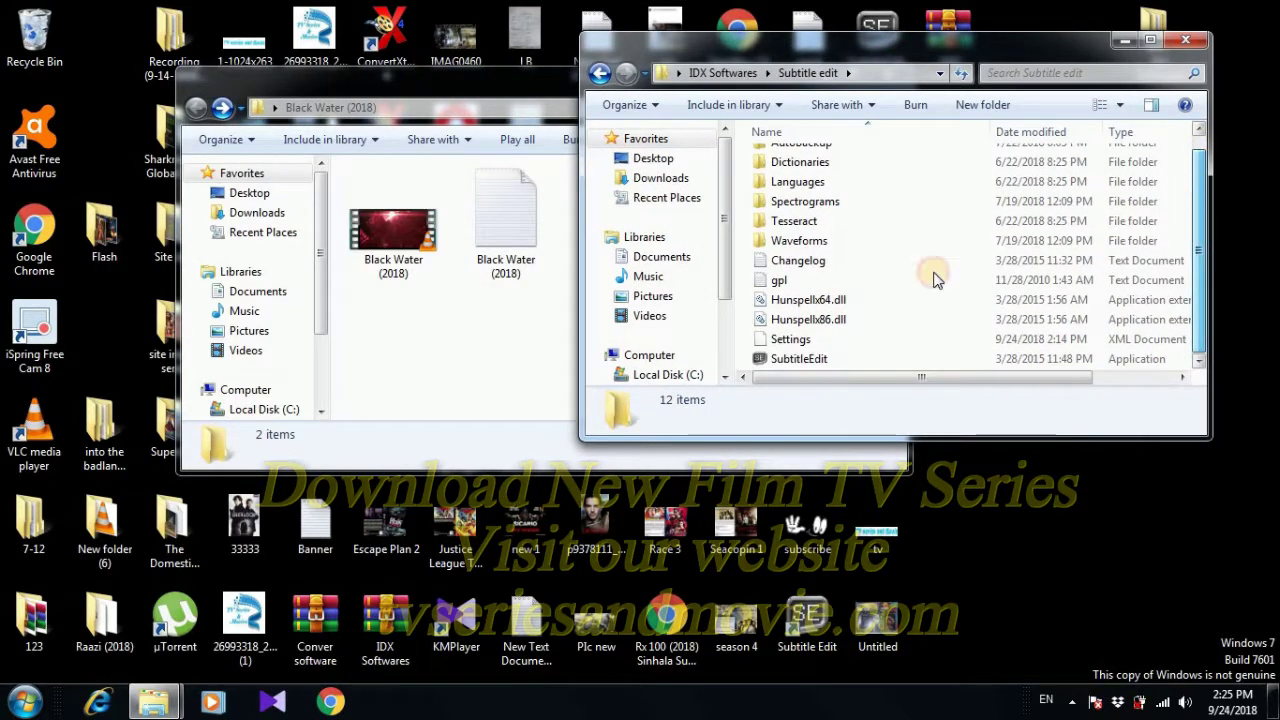
double_click(790, 359)
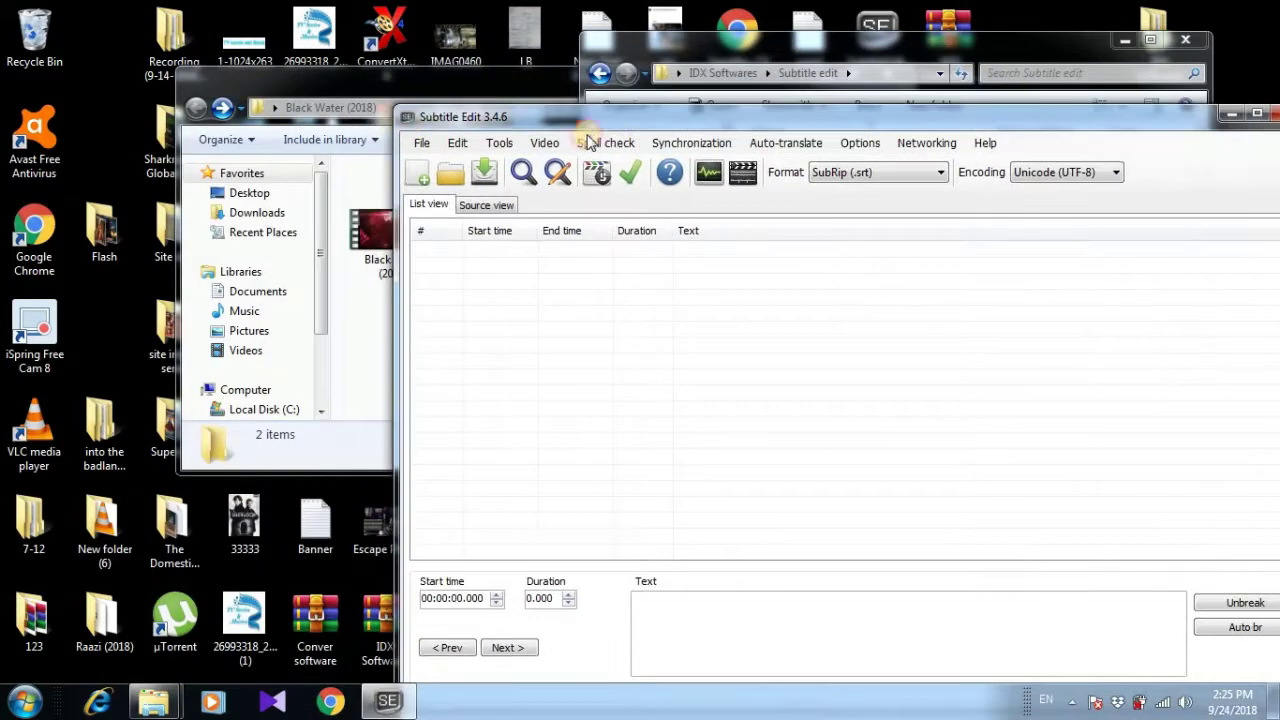
Load the Black Water (2018) SRT file from its folder into Subtitle Edit and bring the whole editor window into view.
drag(363, 83, 127, 110)
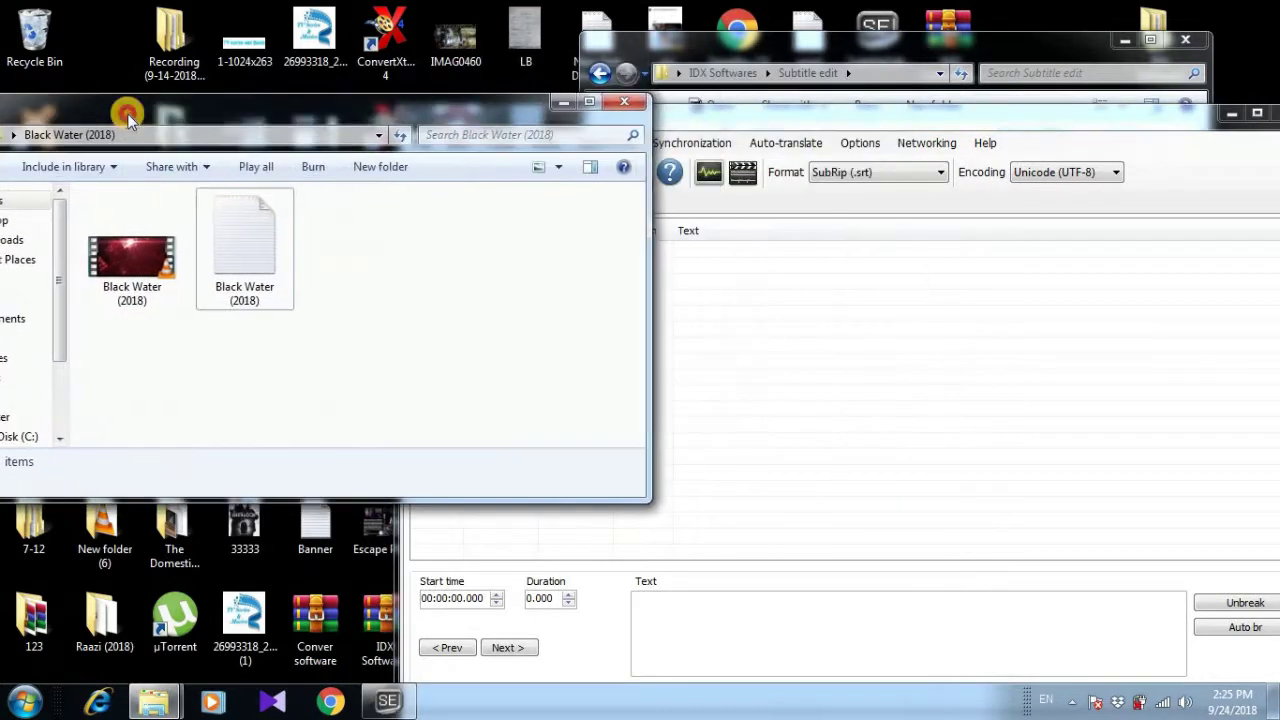
click(258, 257)
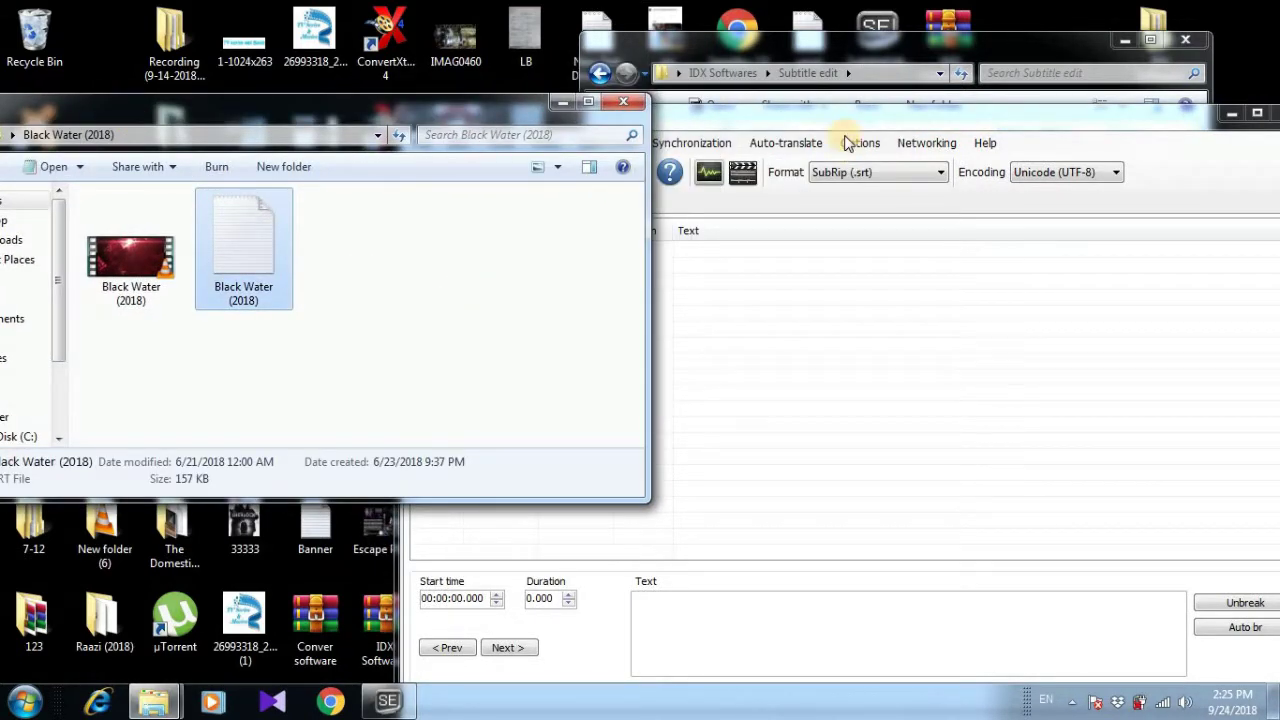
drag(845, 121, 652, 44)
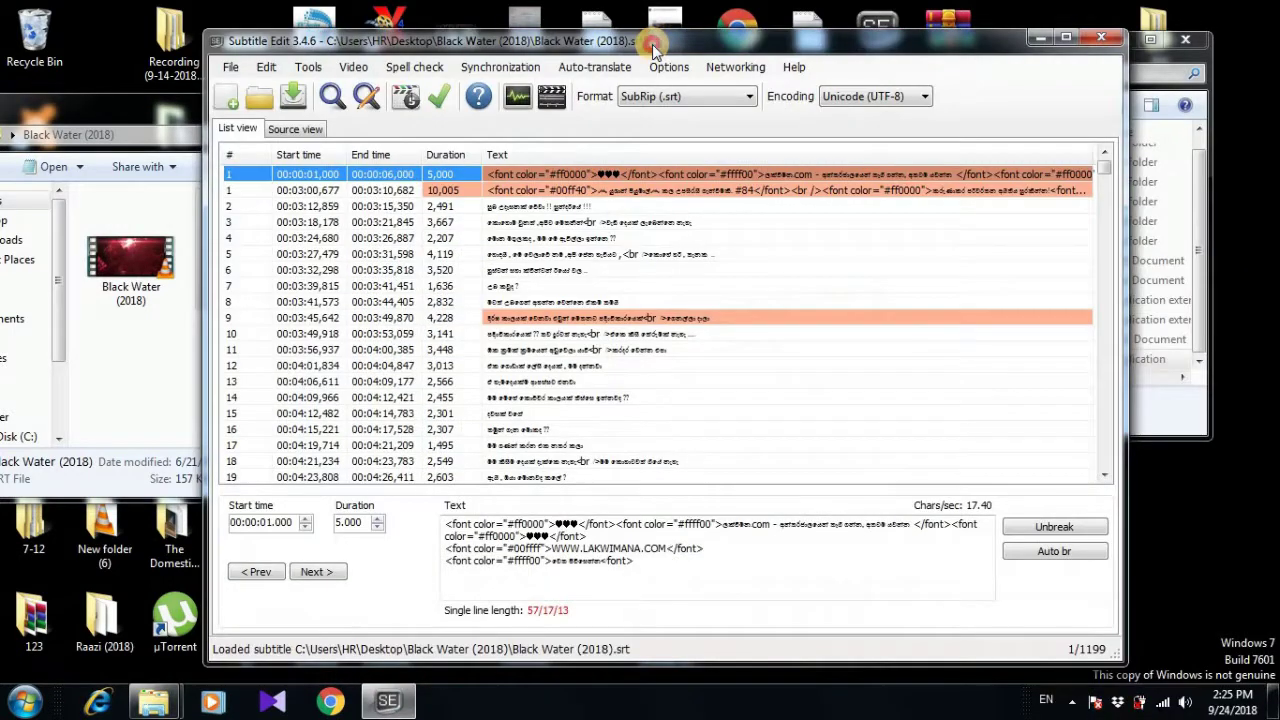
Convert the loaded subtitle to the Sub Station Alpha (.ssa) format.
click(748, 97)
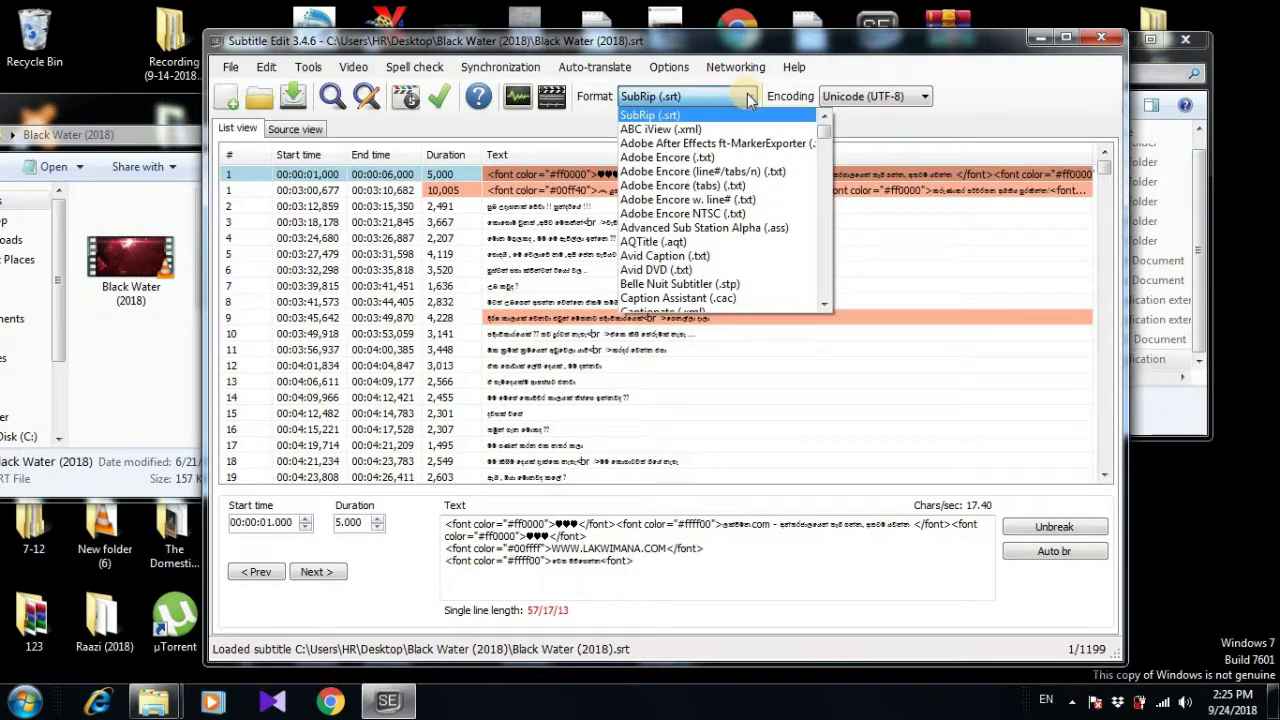
drag(825, 130, 735, 258)
click(737, 284)
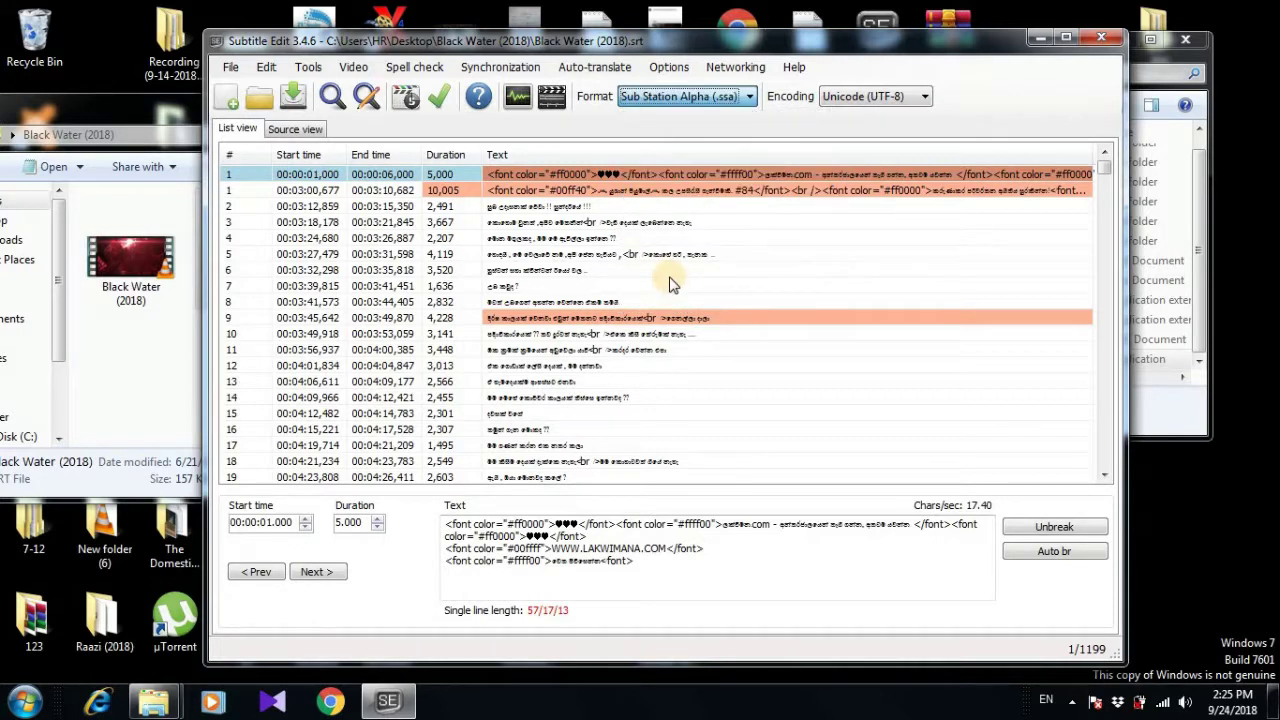
Save the subtitle as Black Water (2018) of type Sub Station Alpha in the movie's folder, and close Subtitle Edit.
click(229, 68)
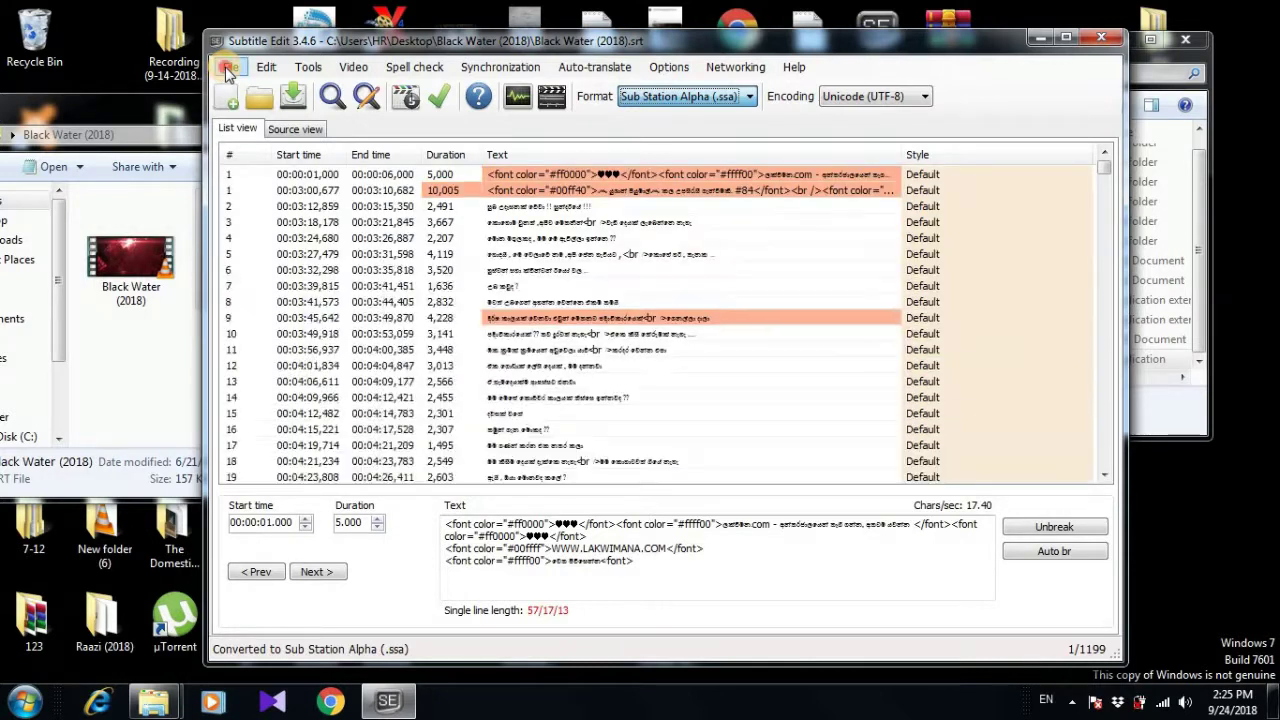
click(260, 148)
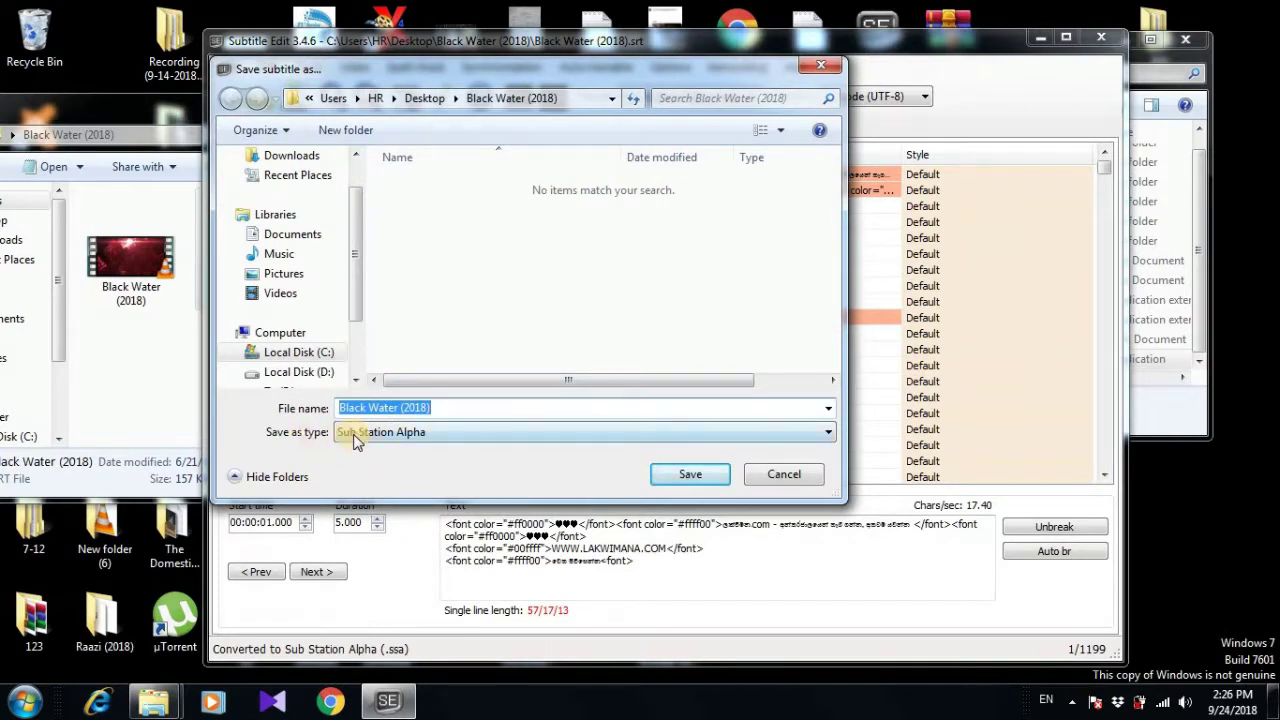
click(686, 480)
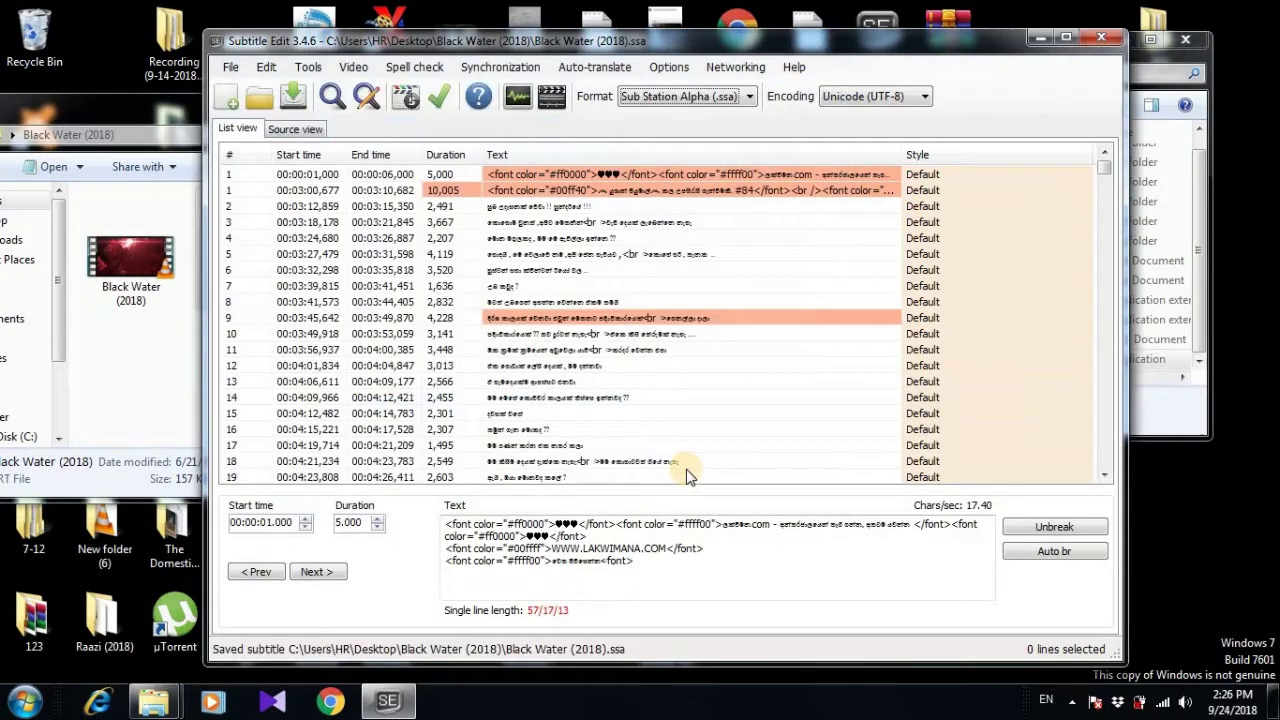
click(1103, 39)
Delete the original SRT subtitle file from the Black Water (2018) folder.
click(248, 262)
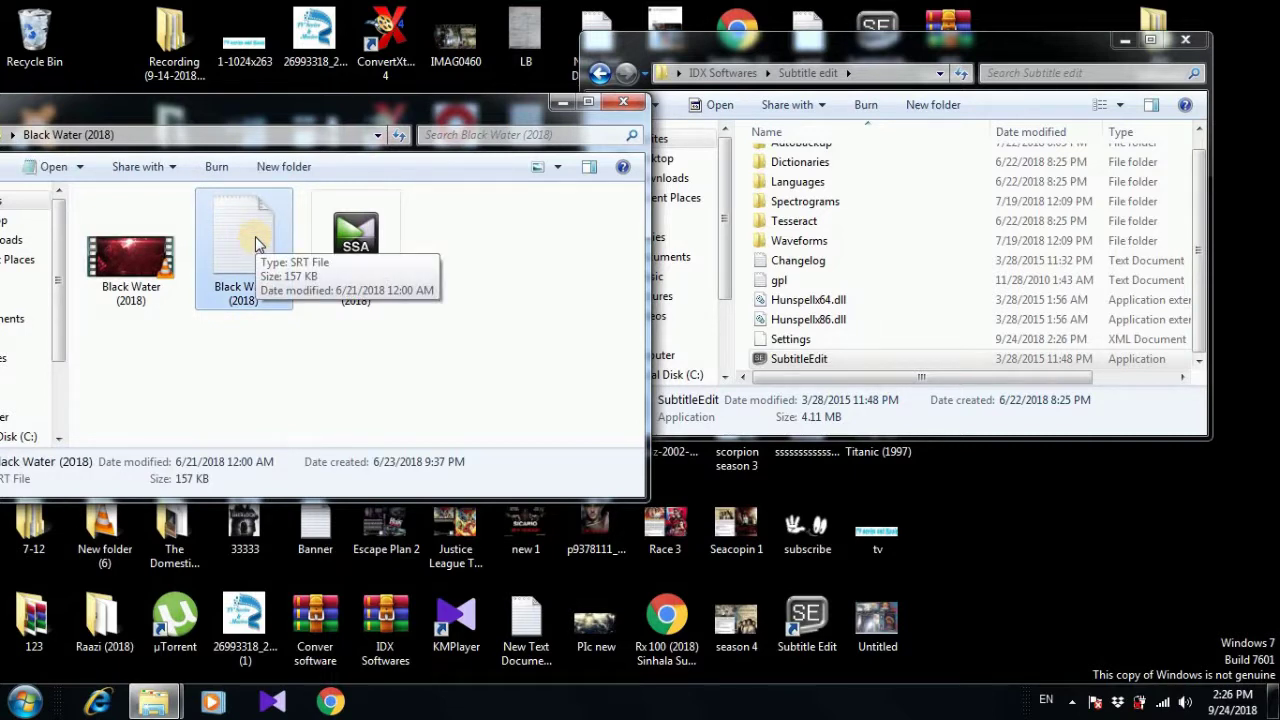
key(Delete)
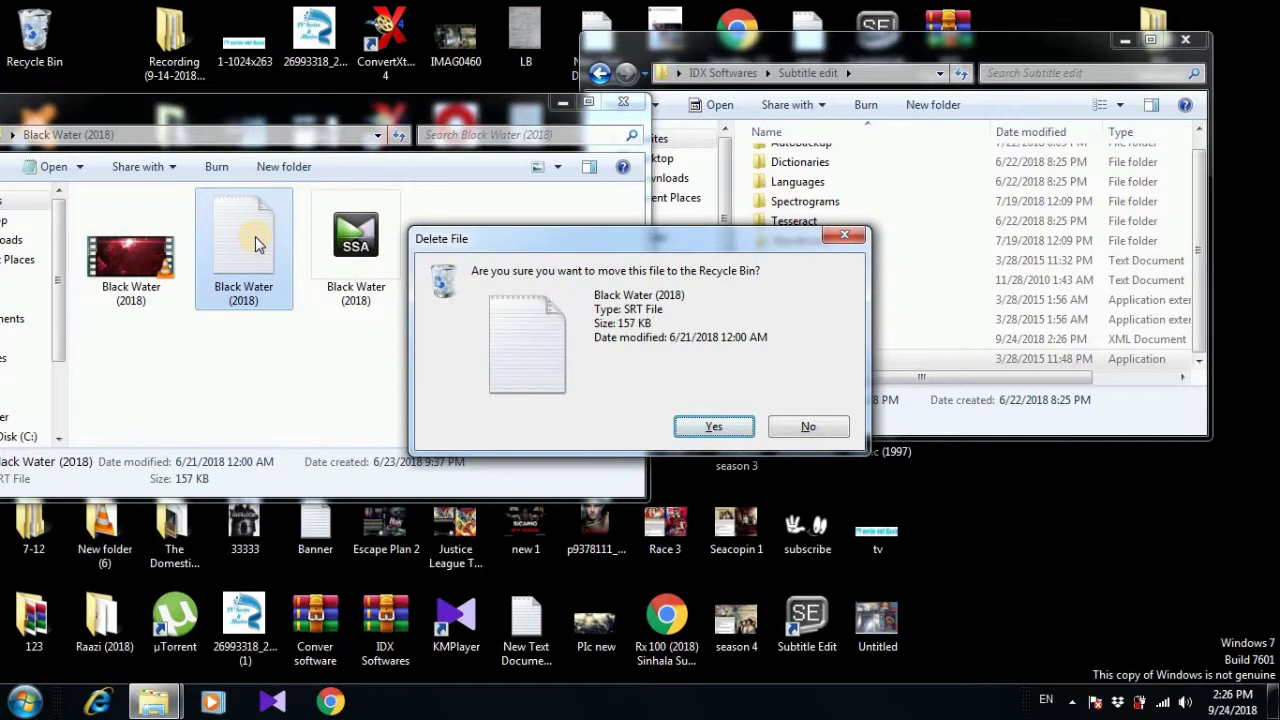
key(Return)
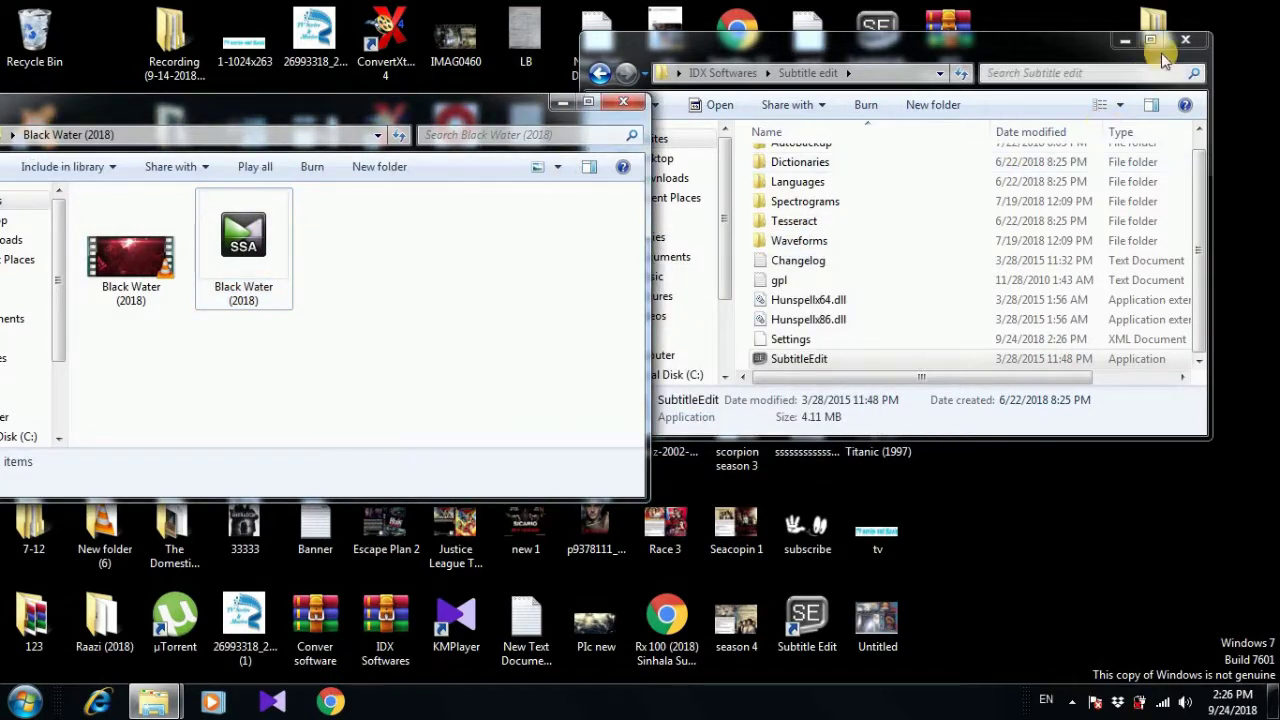
Close the Subtitle edit folder and launch MaestroSBT from the 2 MaestroSBT-Unicode-2.6.2.1 subfolder of IDX Softwares.
click(1184, 40)
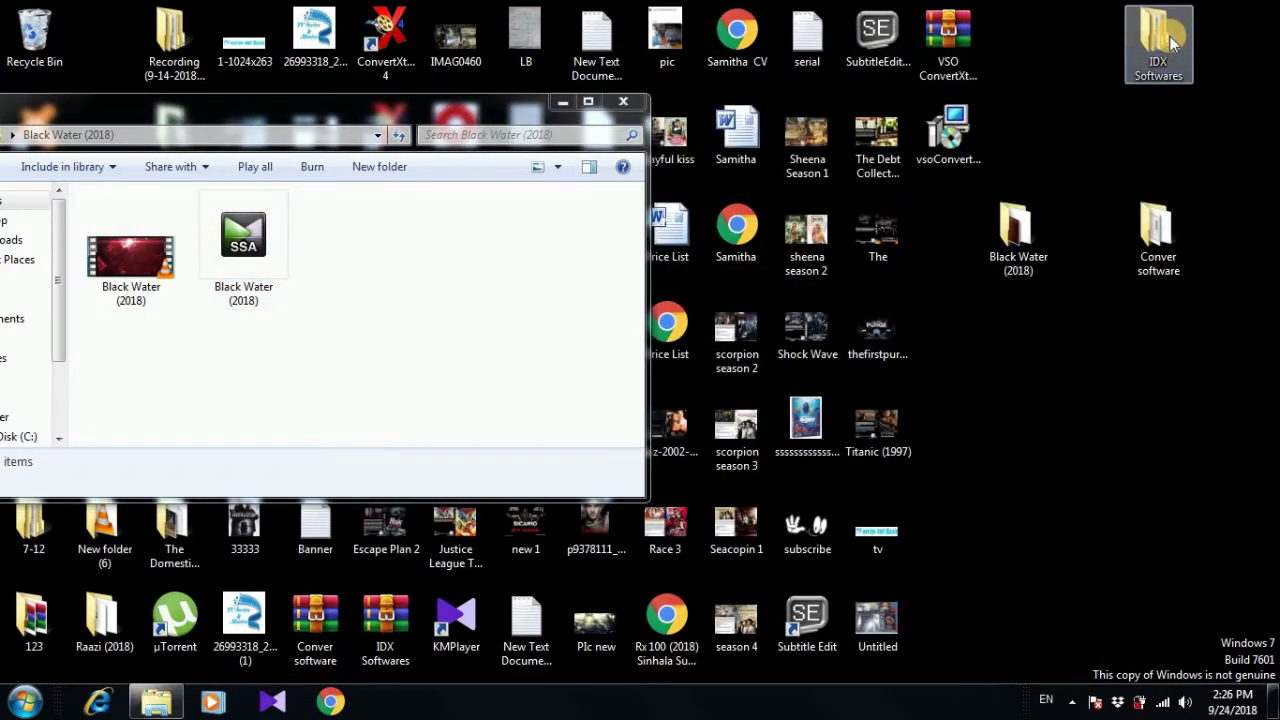
double_click(1174, 42)
drag(430, 166, 828, 75)
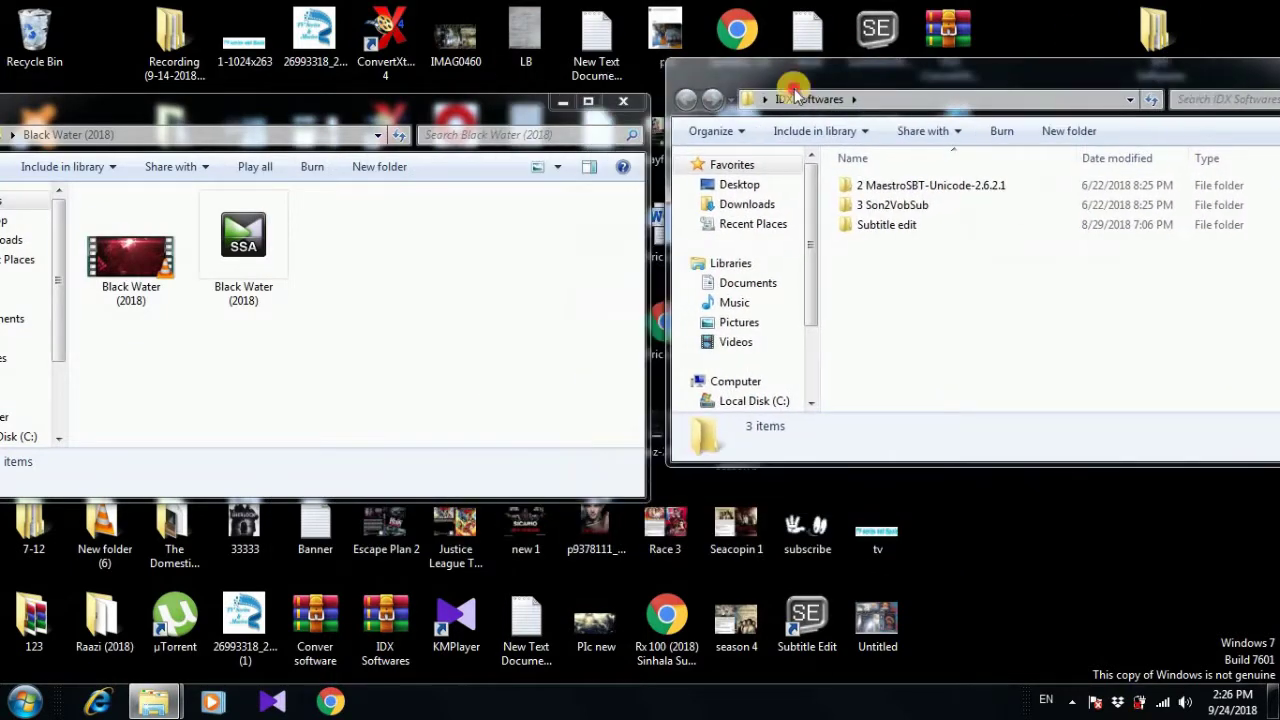
double_click(876, 190)
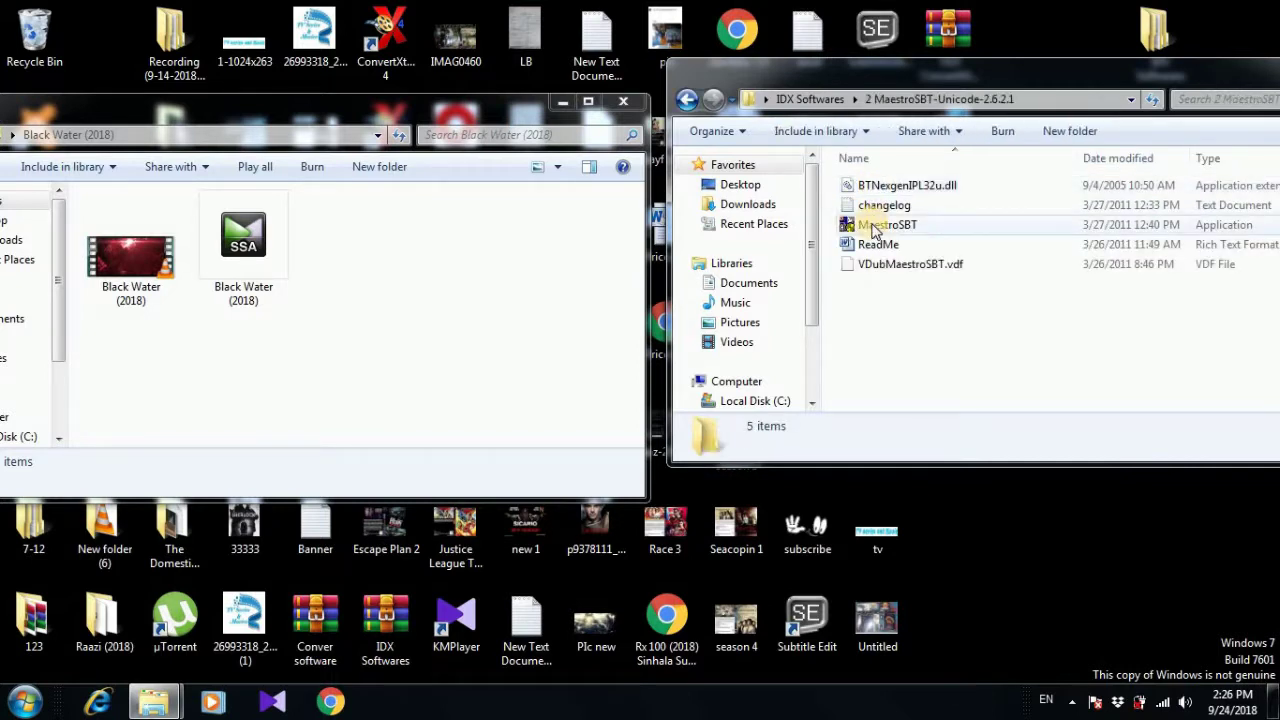
double_click(873, 226)
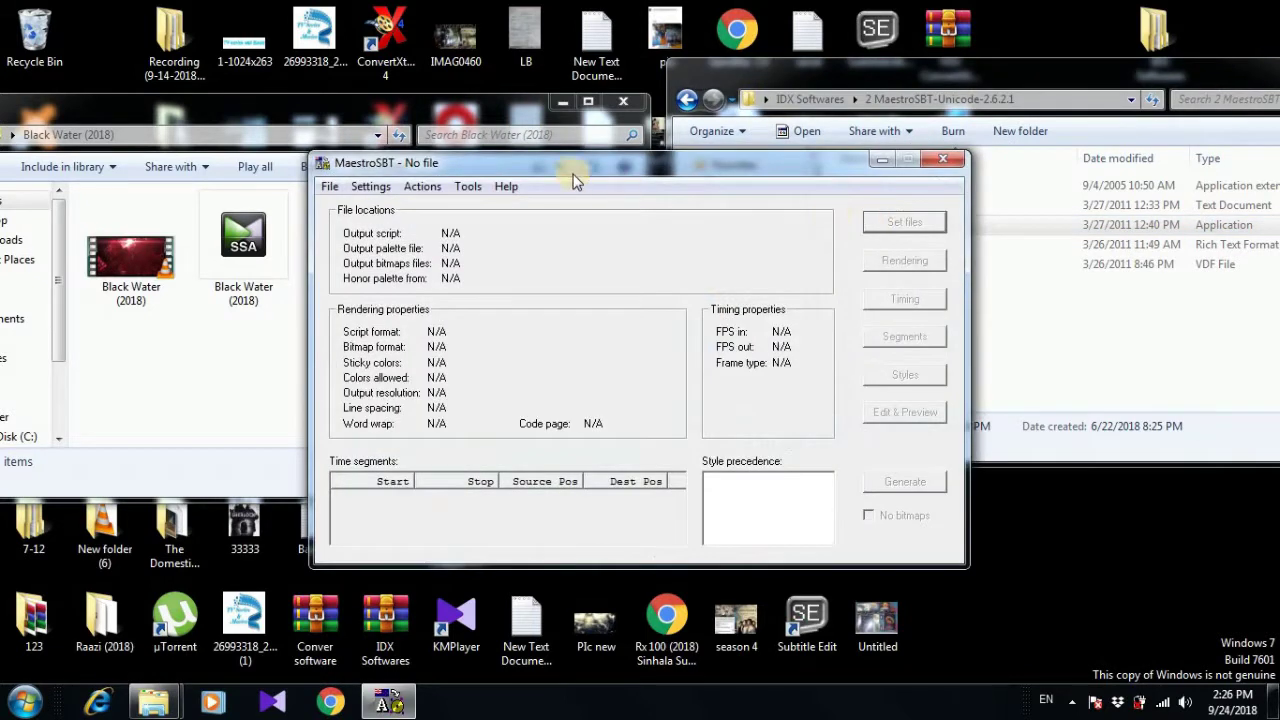
drag(552, 163, 745, 93)
Open the Black Water (2018) SSA subtitle from the desktop's movie folder as a UTF-8 file in MaestroSBT.
click(529, 118)
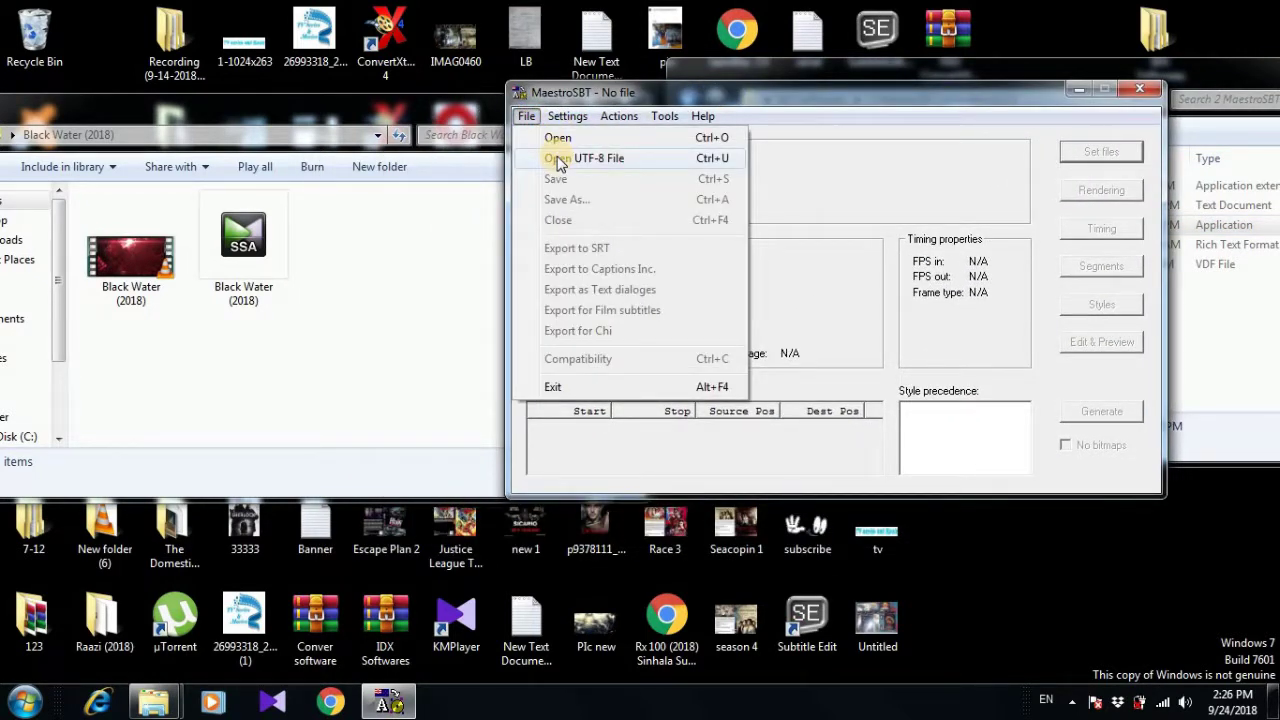
click(560, 160)
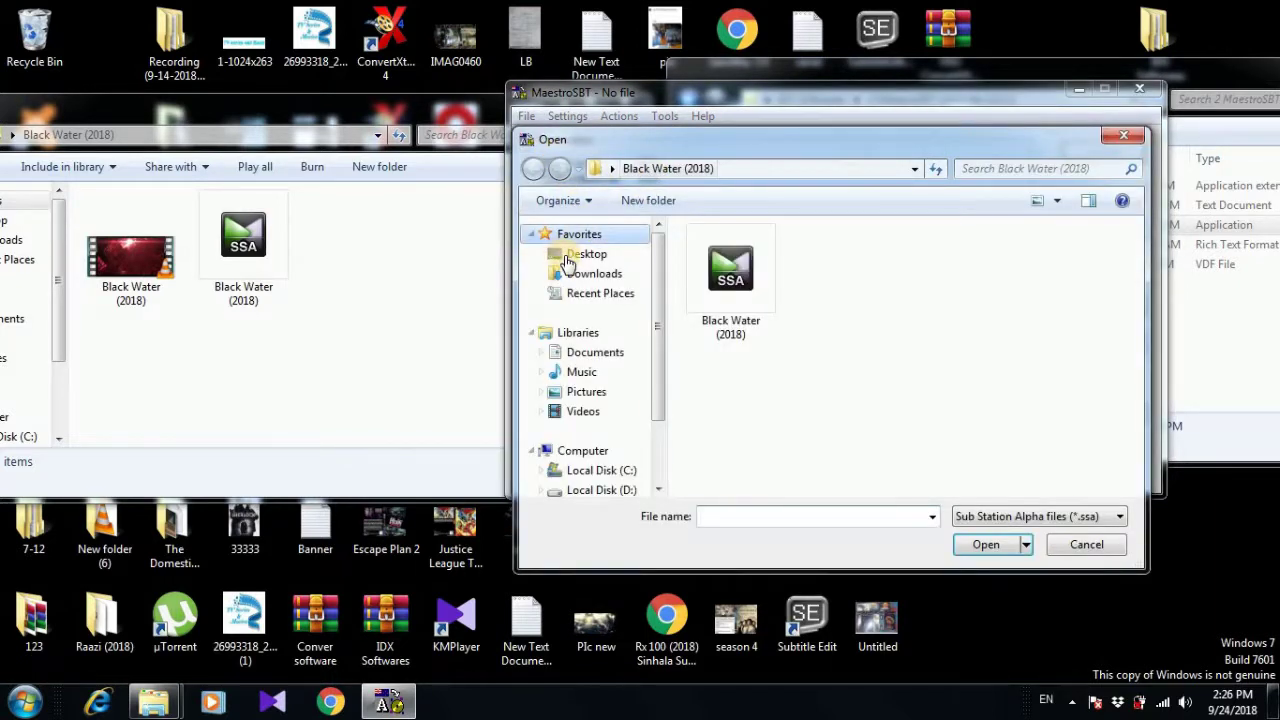
click(567, 260)
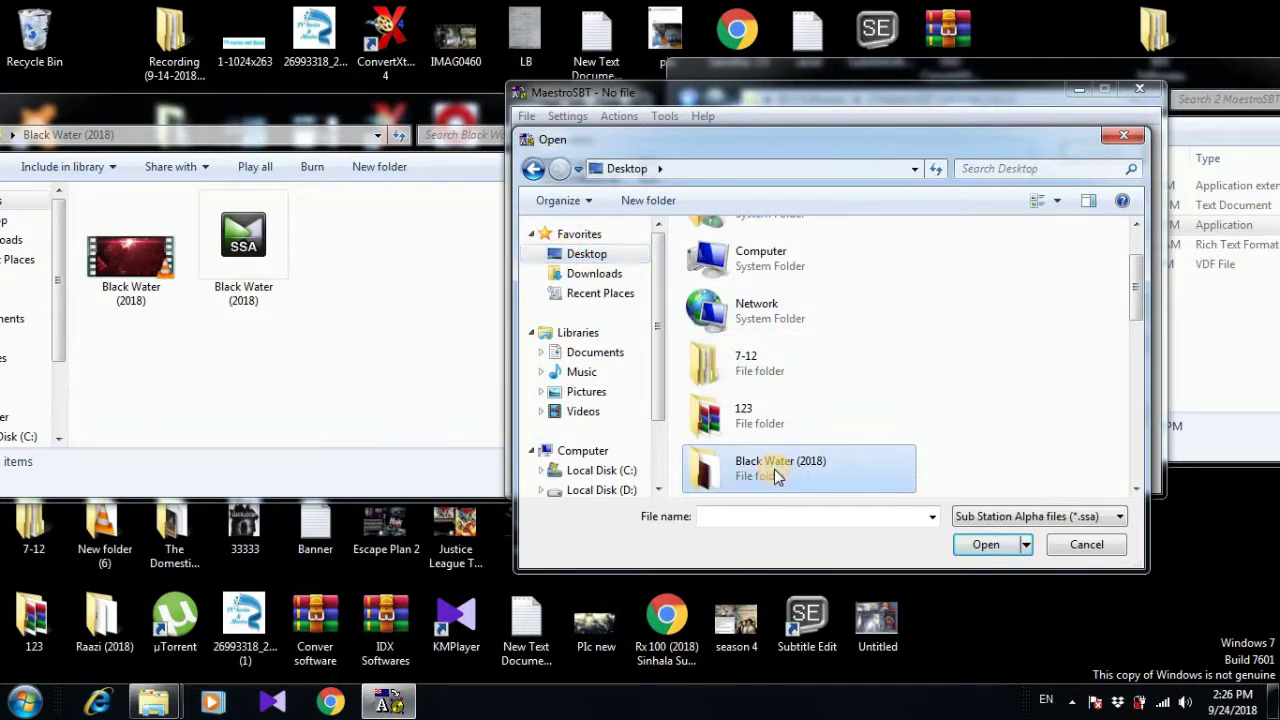
double_click(778, 476)
double_click(728, 290)
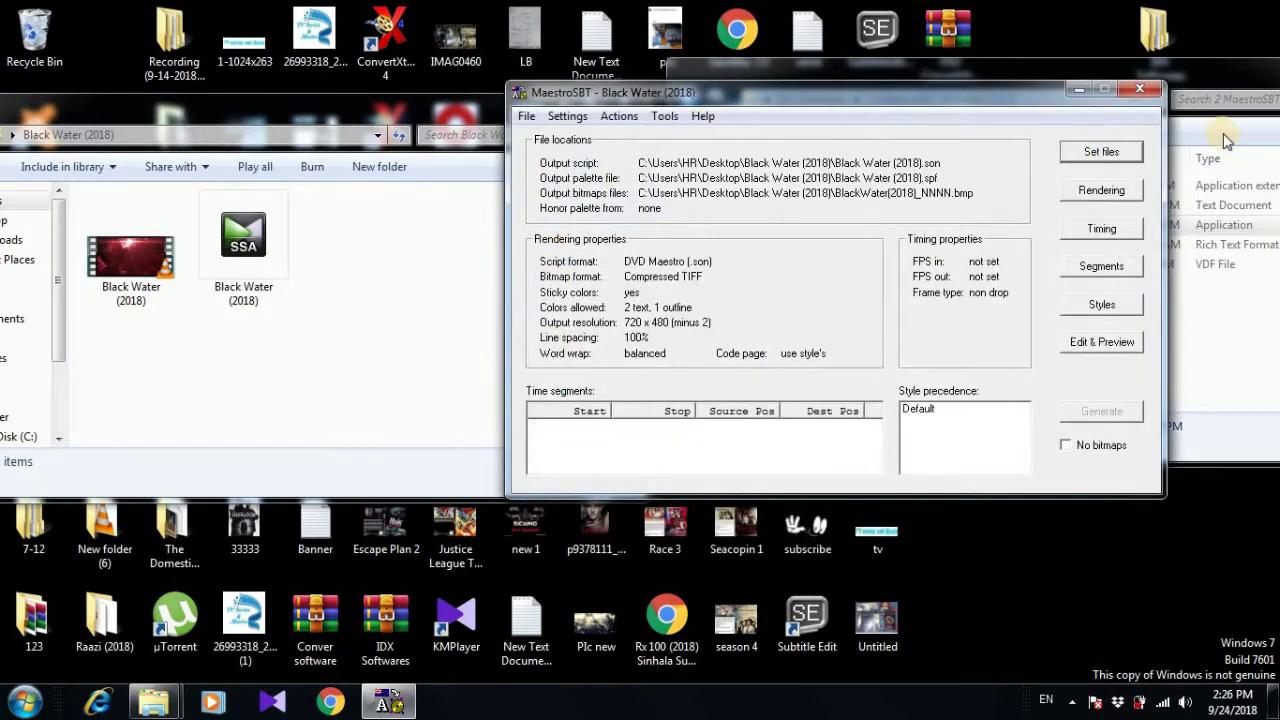
Create a new folder inside Black Water (2018) and set it as the location for the output script Black Water (2018) in DVD Maestro (*.son) format.
click(1104, 155)
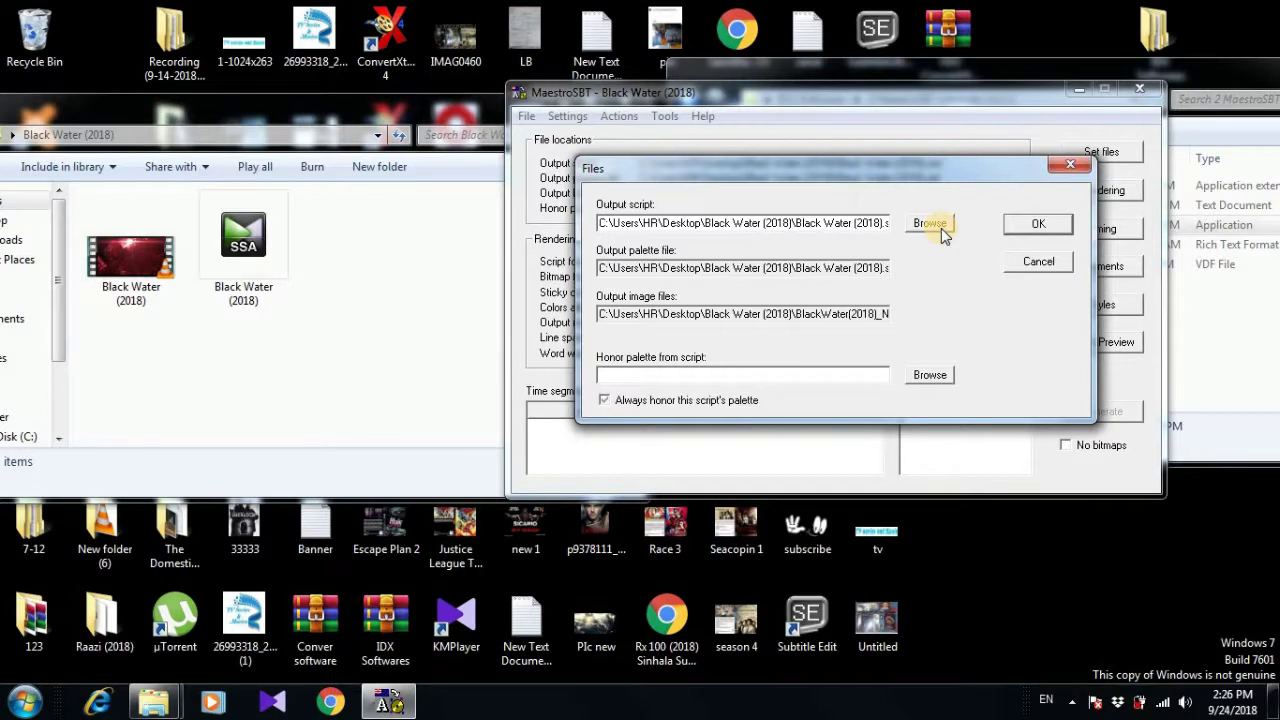
click(929, 223)
right_click(786, 207)
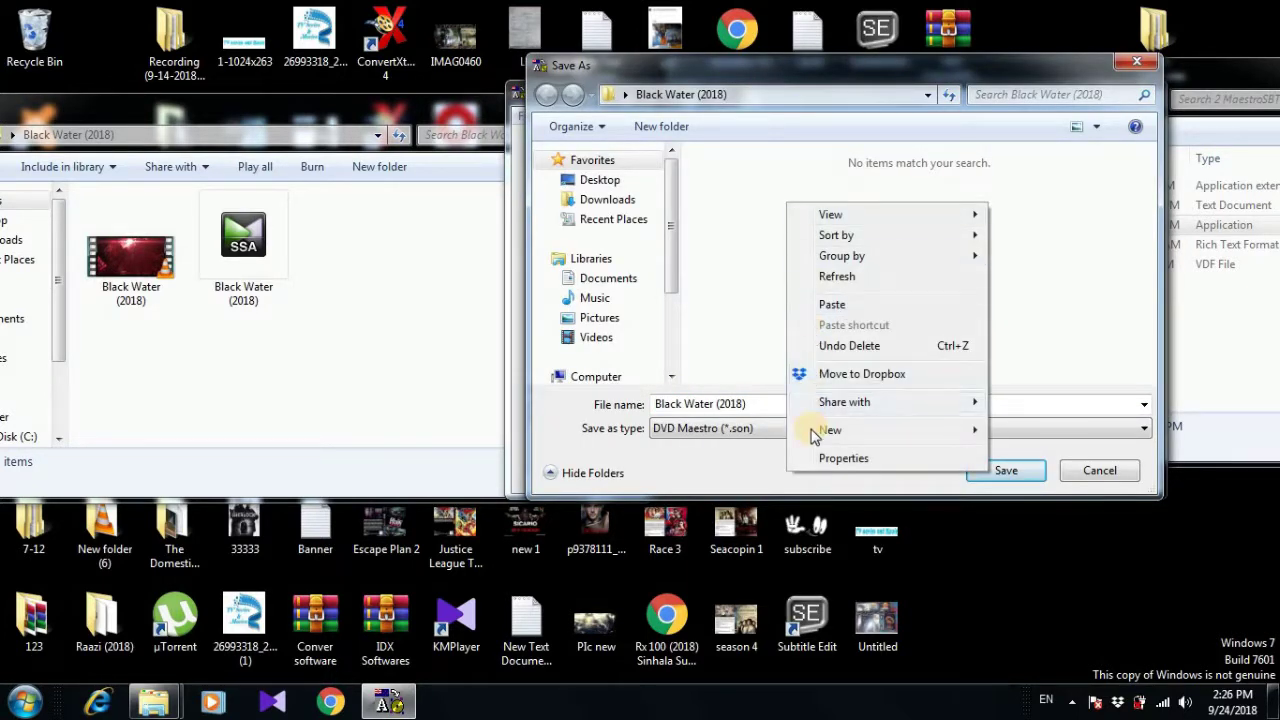
mouse_move(940, 435)
click(1010, 432)
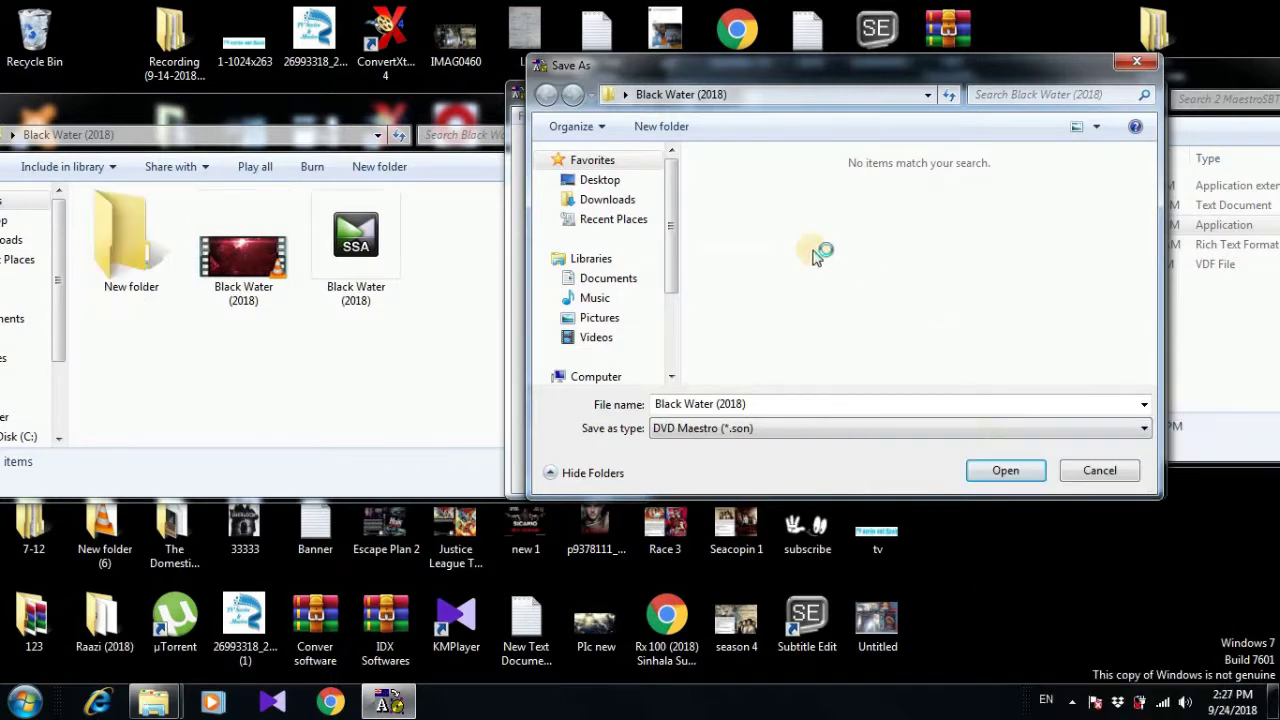
click(985, 476)
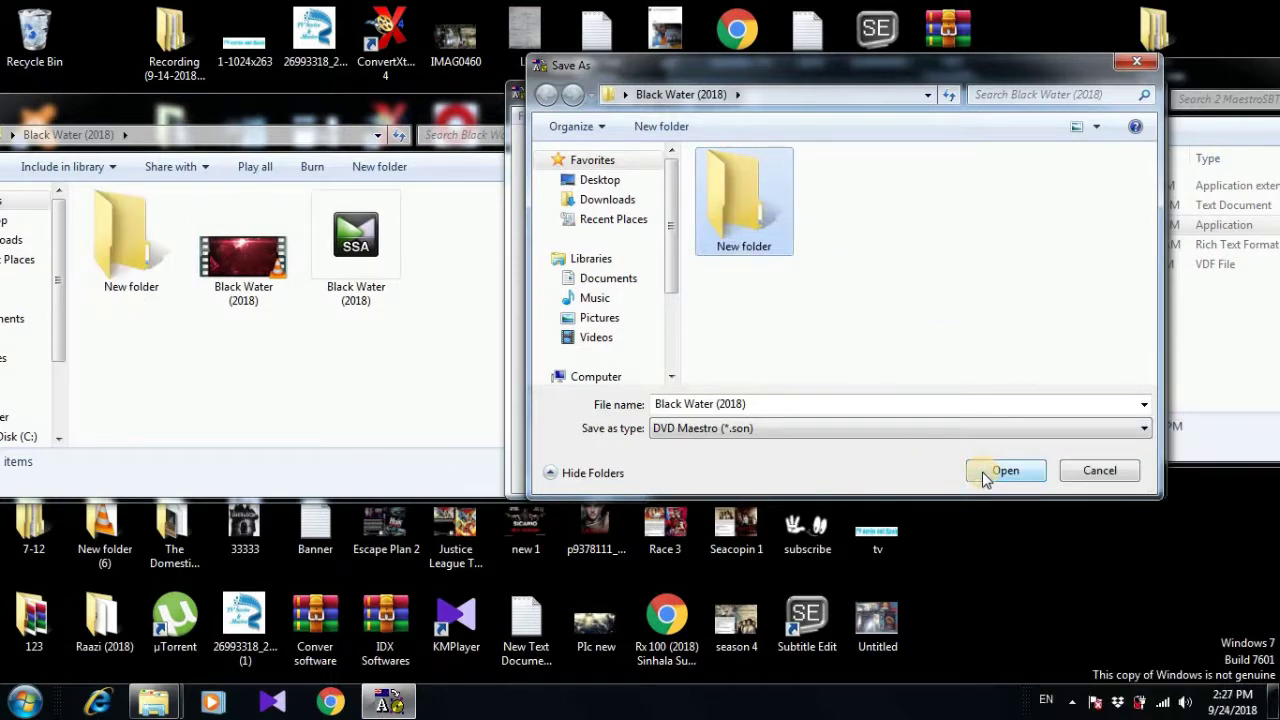
click(985, 476)
click(985, 474)
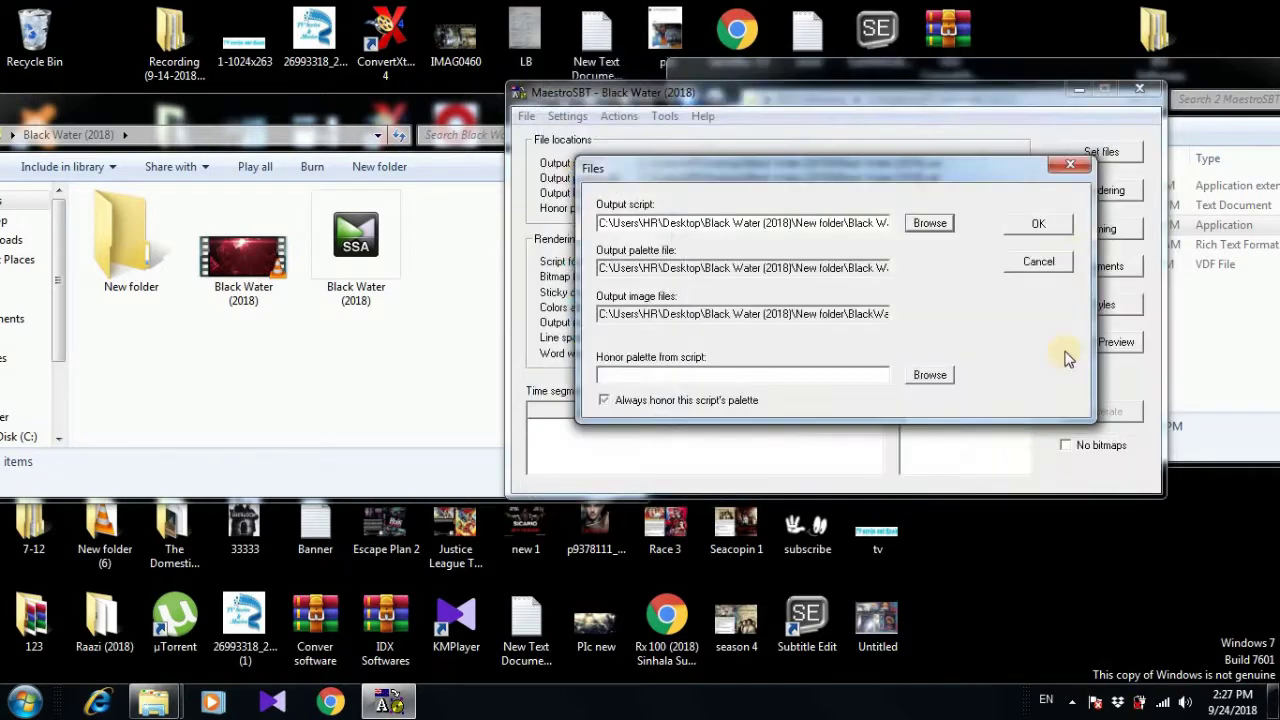
click(1042, 224)
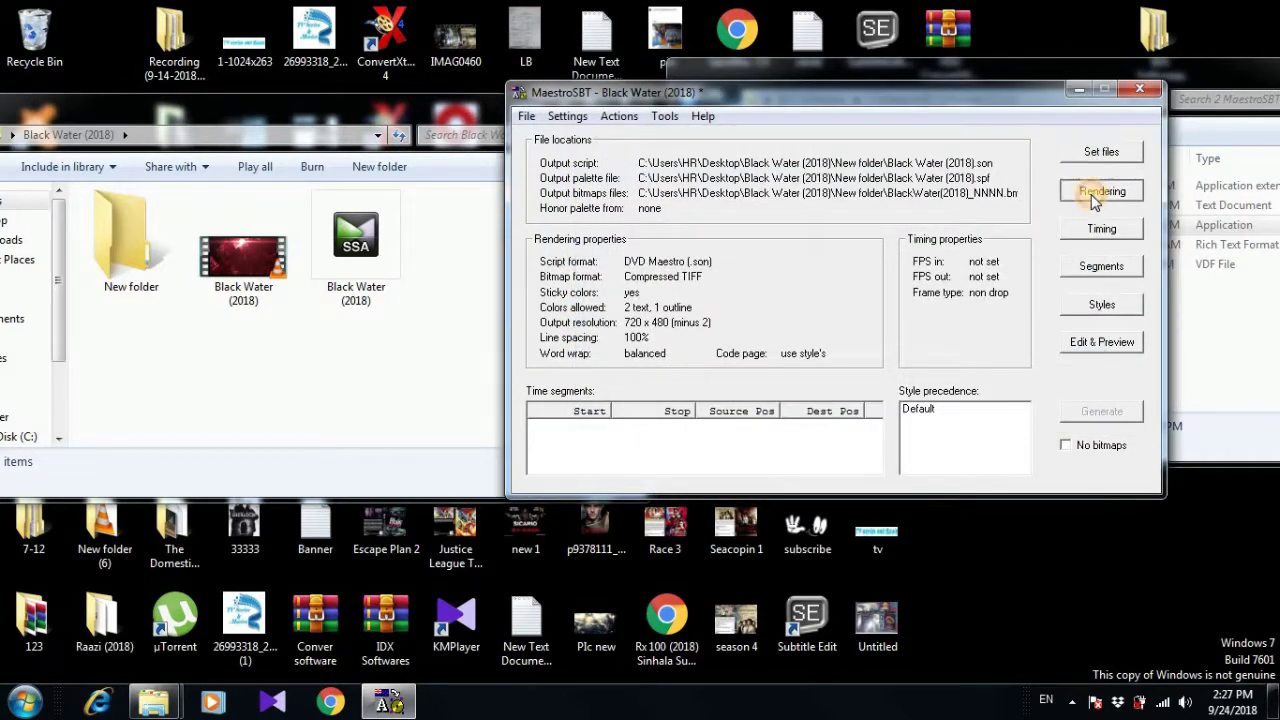
Set the bitmap format in the rendering options to Windows BMP 8 bits.
click(1094, 198)
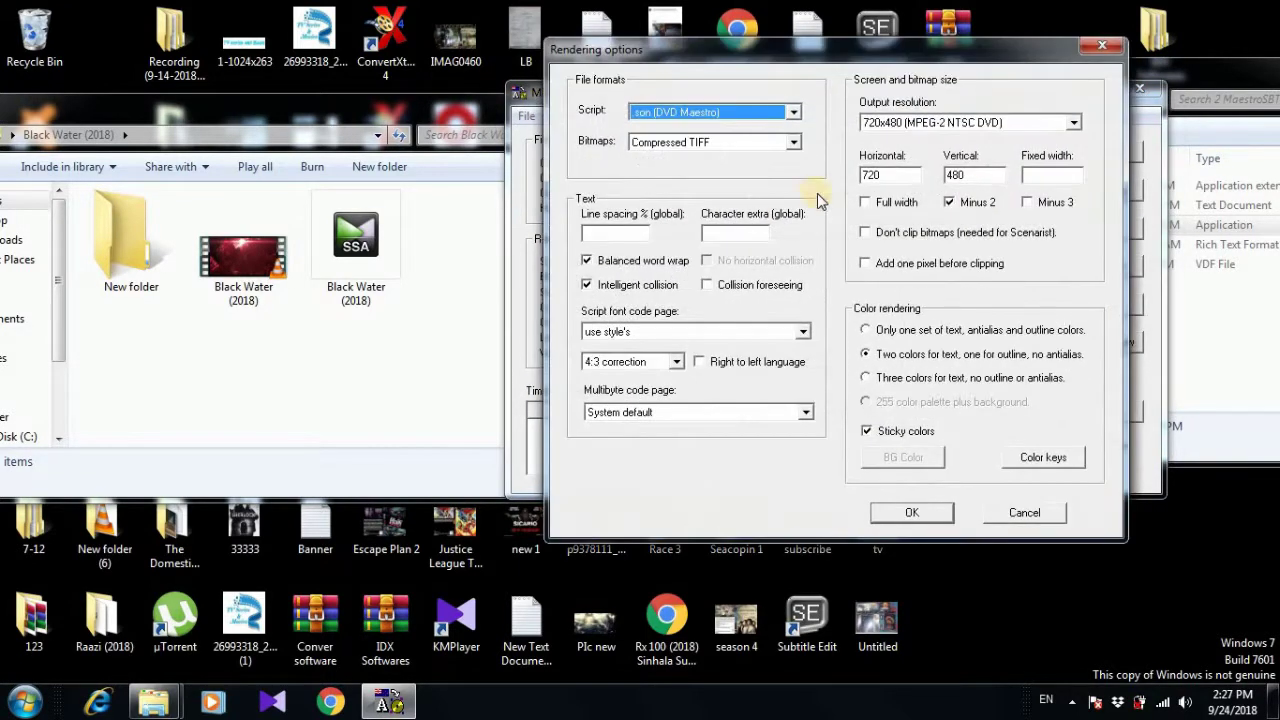
click(793, 145)
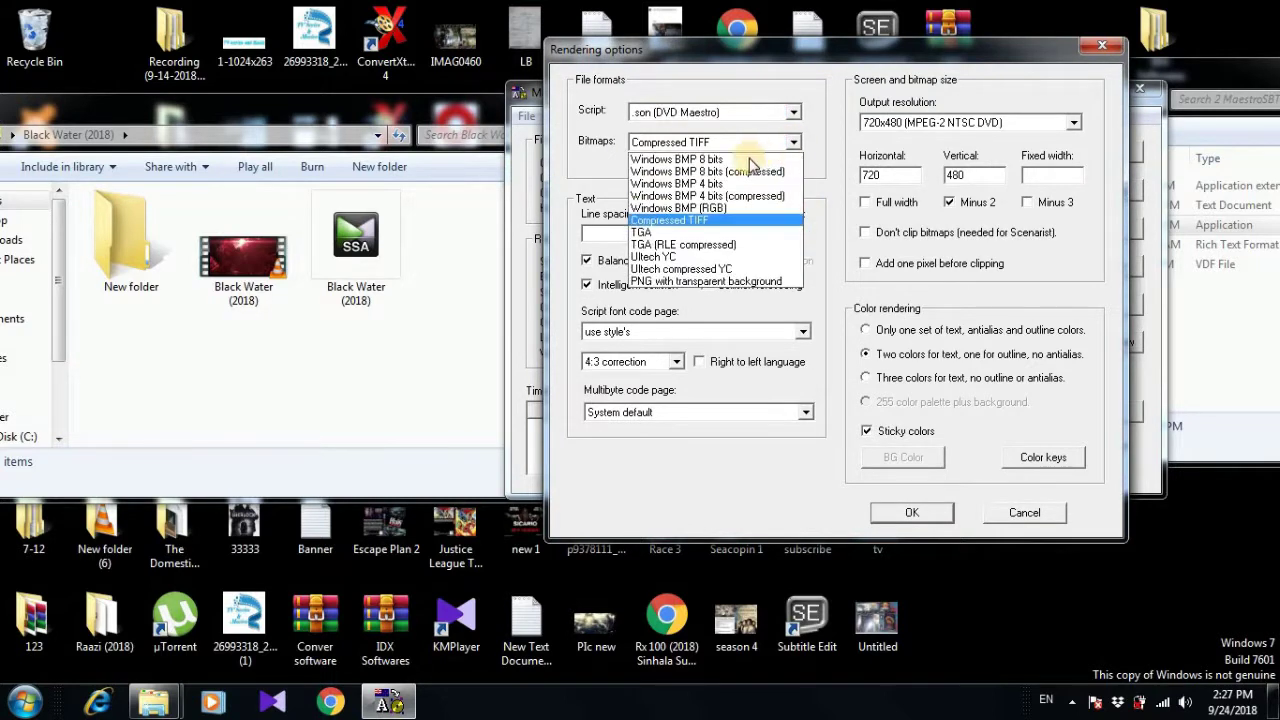
click(745, 160)
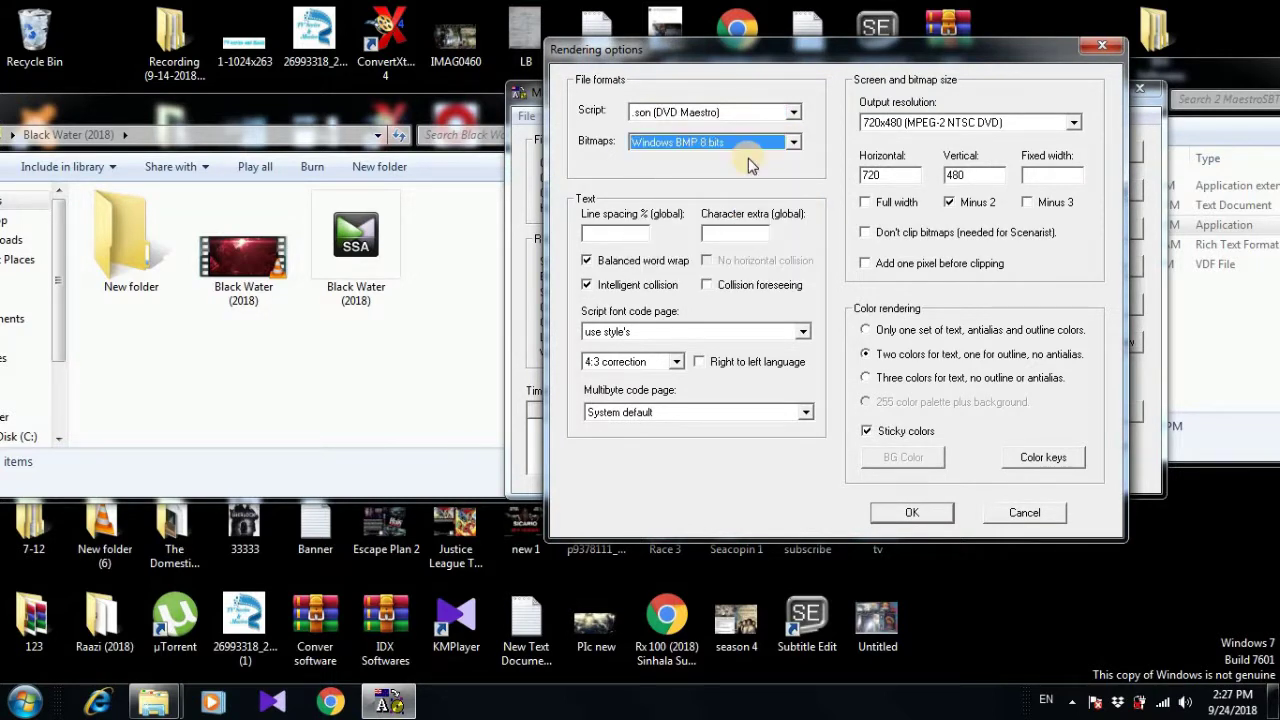
Set the color masks to black for primary text, blue for anti-alias and outline, and red for background, and apply the rendering options.
click(1041, 462)
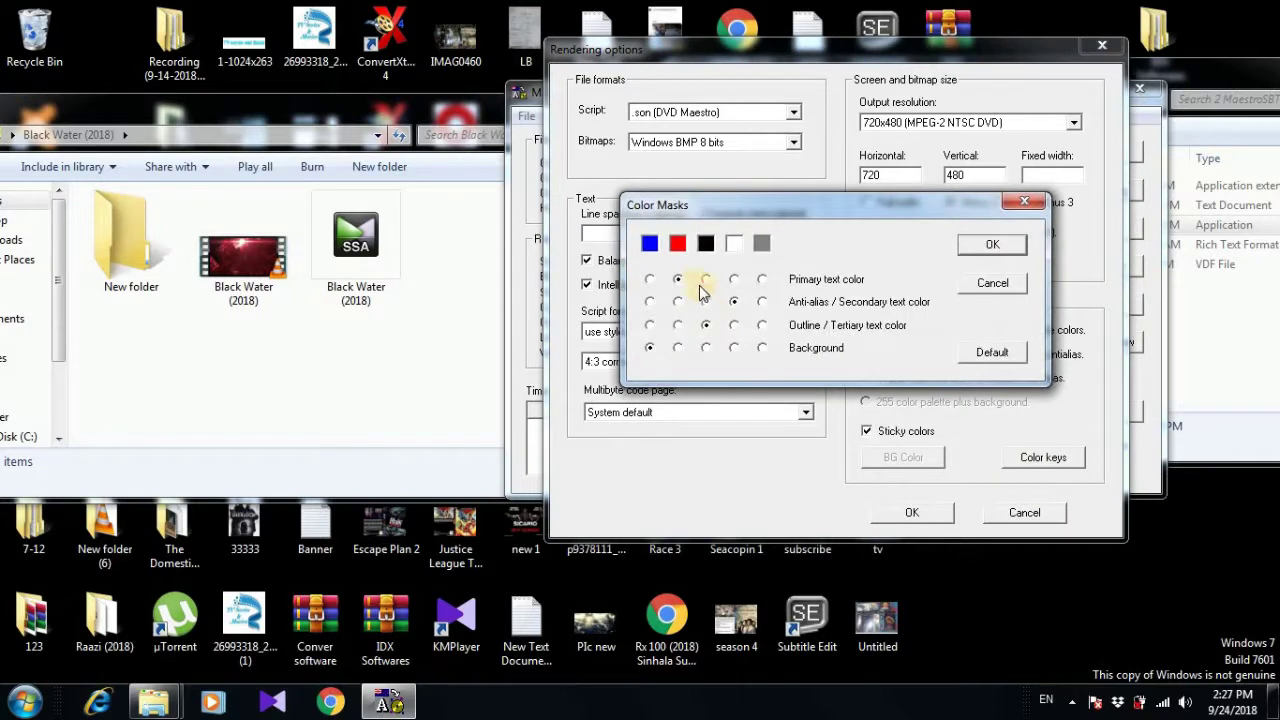
click(705, 279)
click(649, 301)
click(650, 325)
click(678, 347)
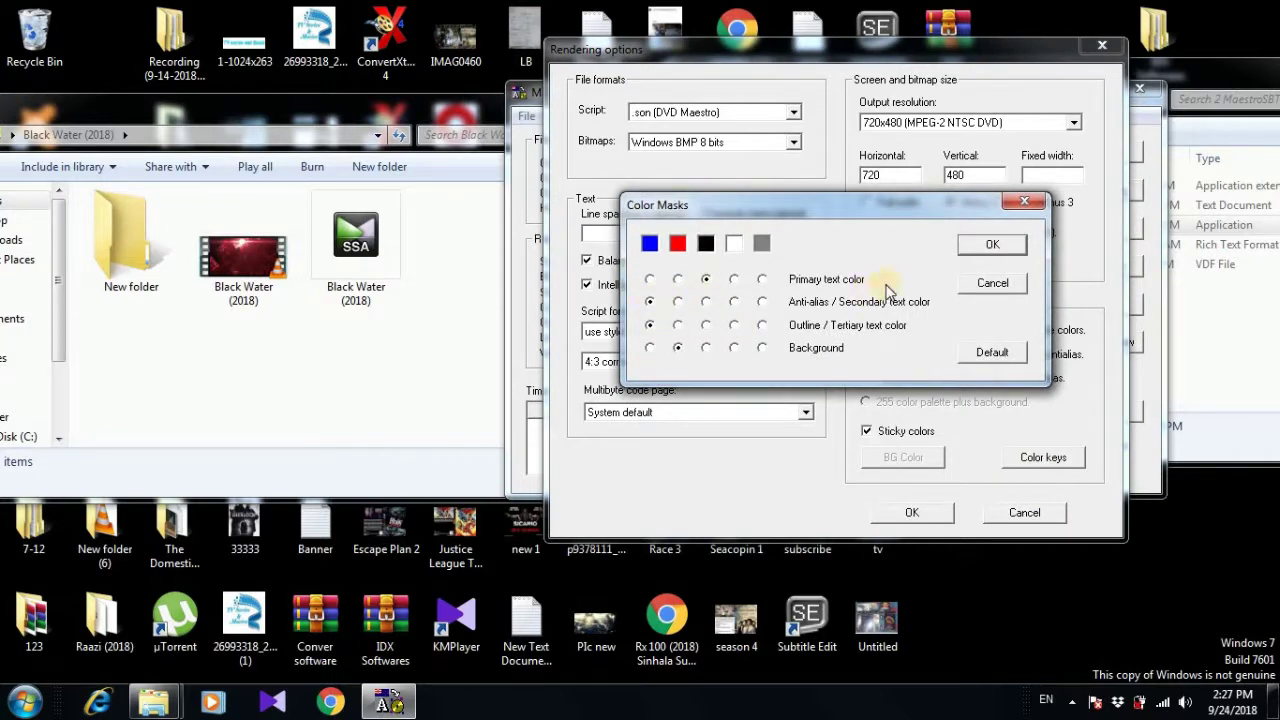
click(971, 250)
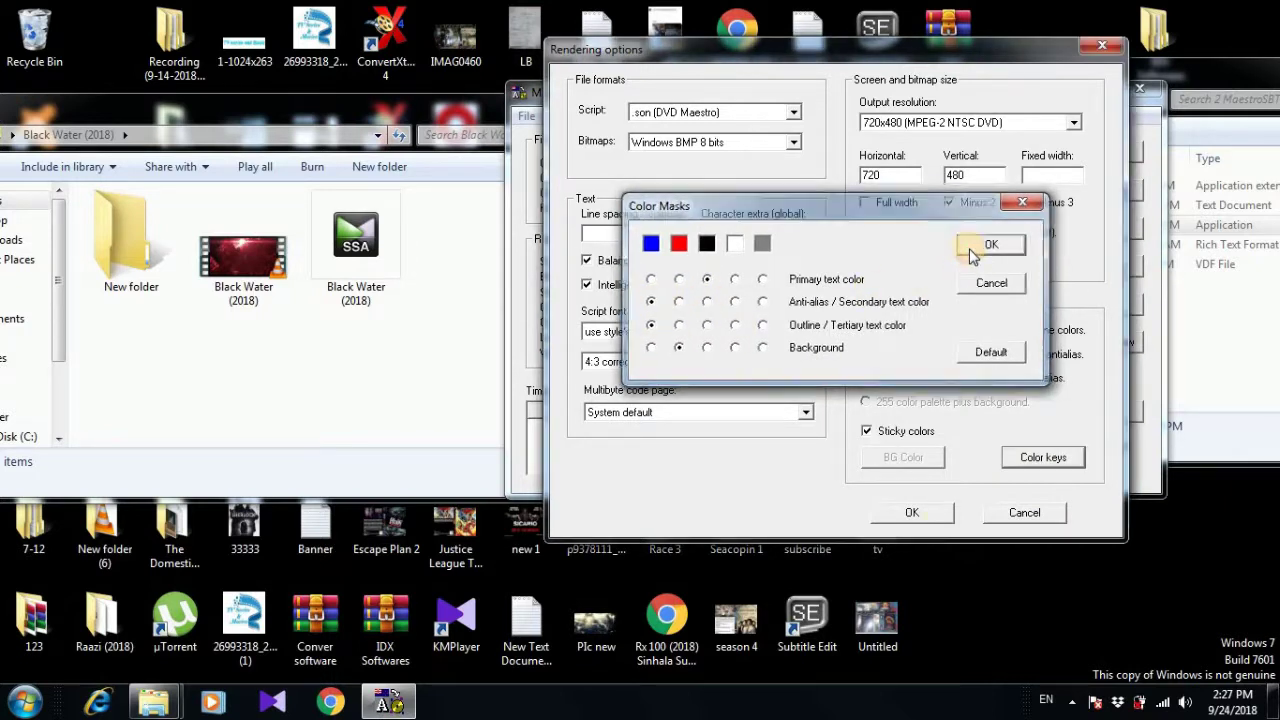
click(916, 513)
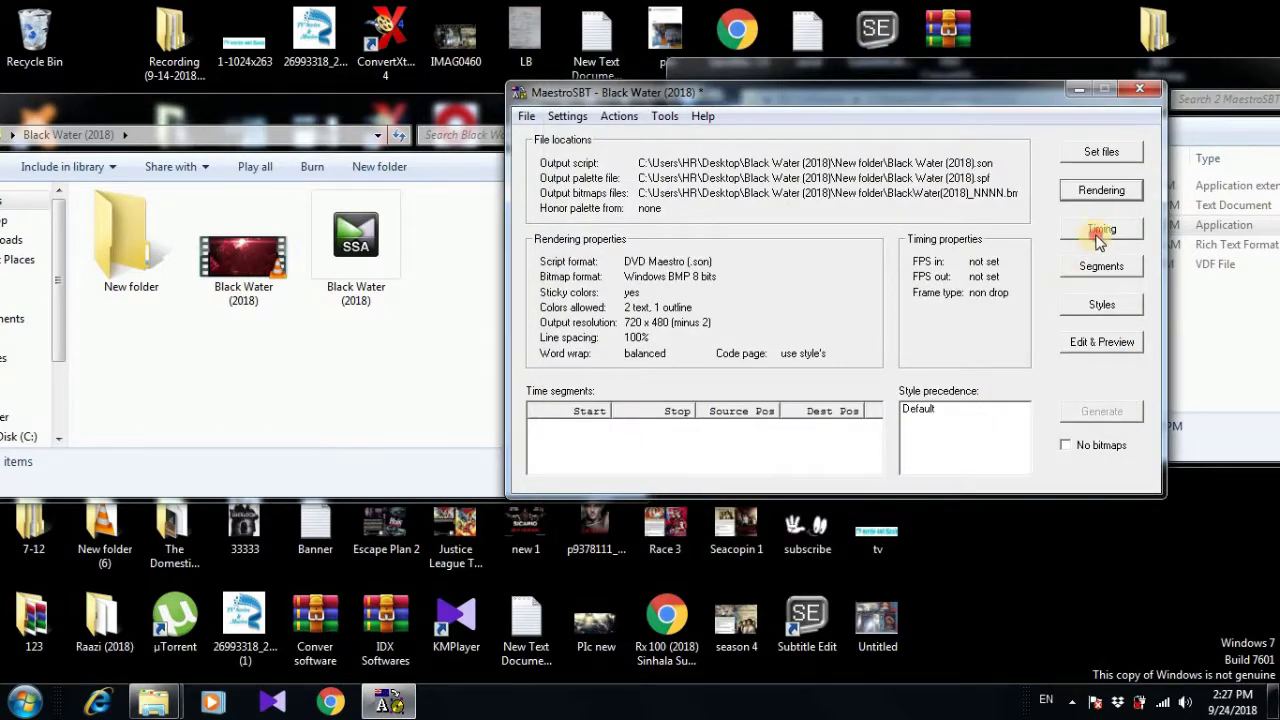
Set both the input and output frame rates in the timing properties to 23.976.
click(1100, 232)
click(818, 234)
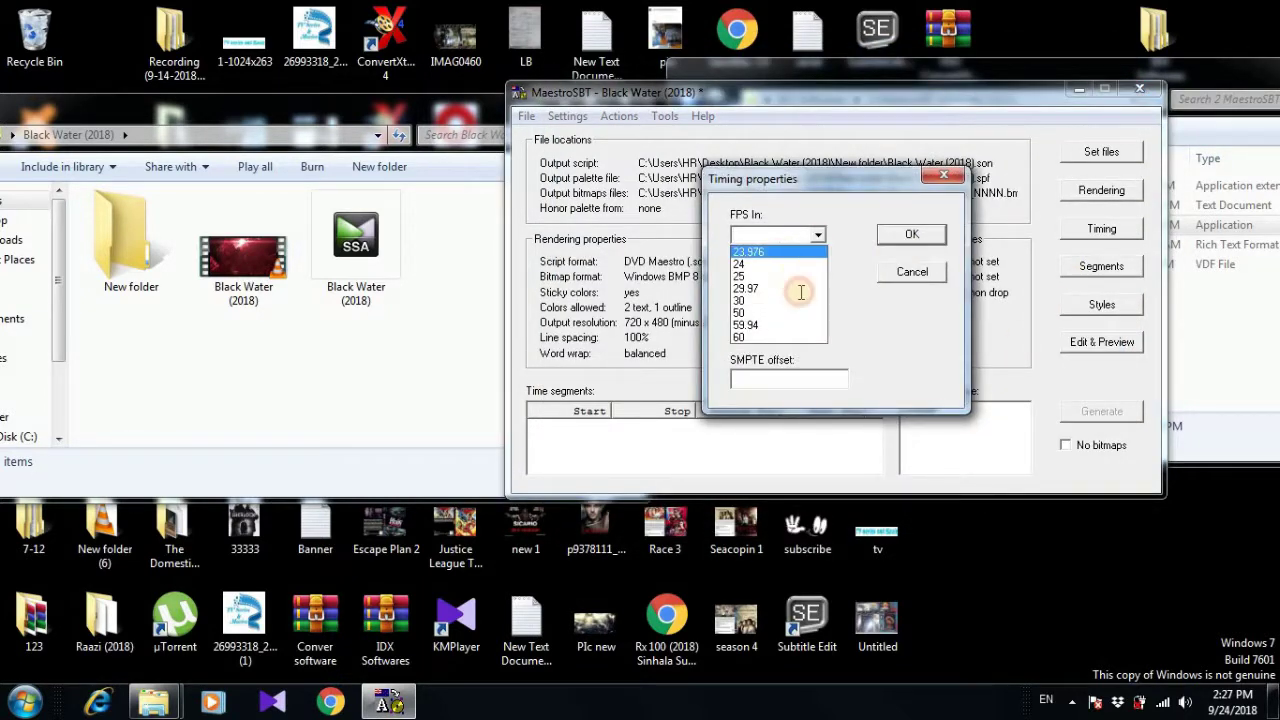
click(795, 286)
click(815, 296)
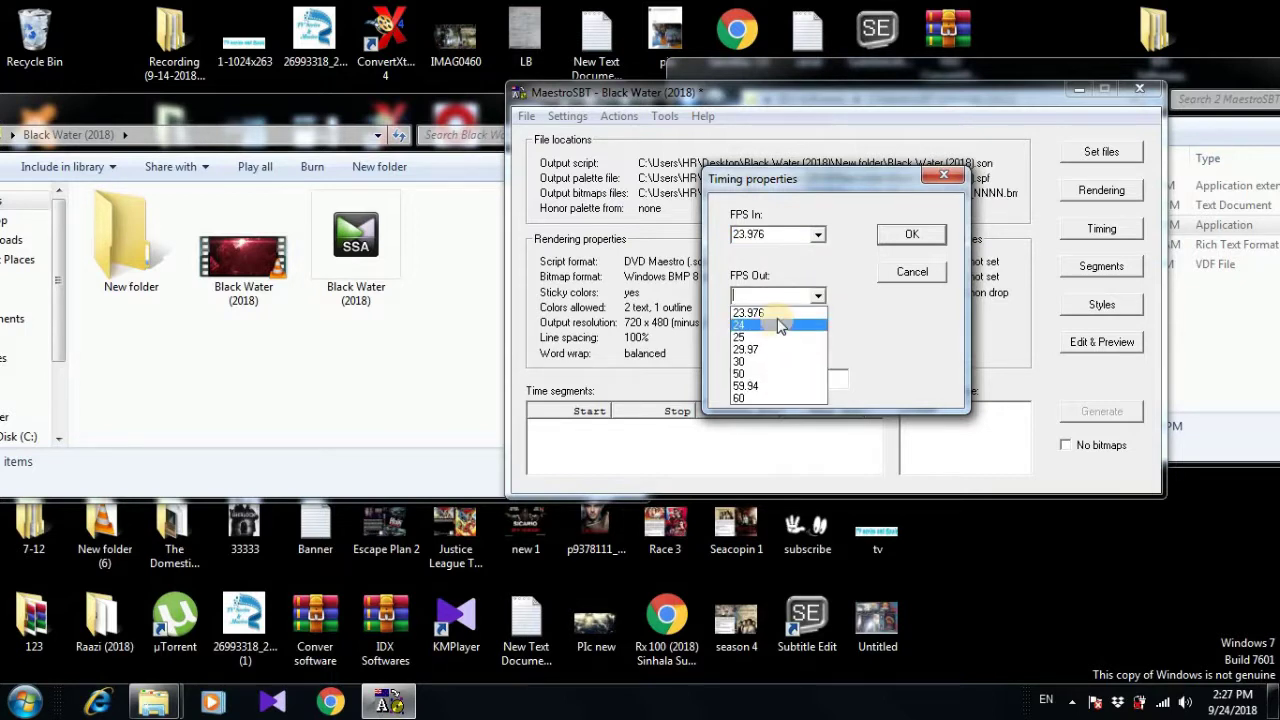
click(778, 314)
click(912, 236)
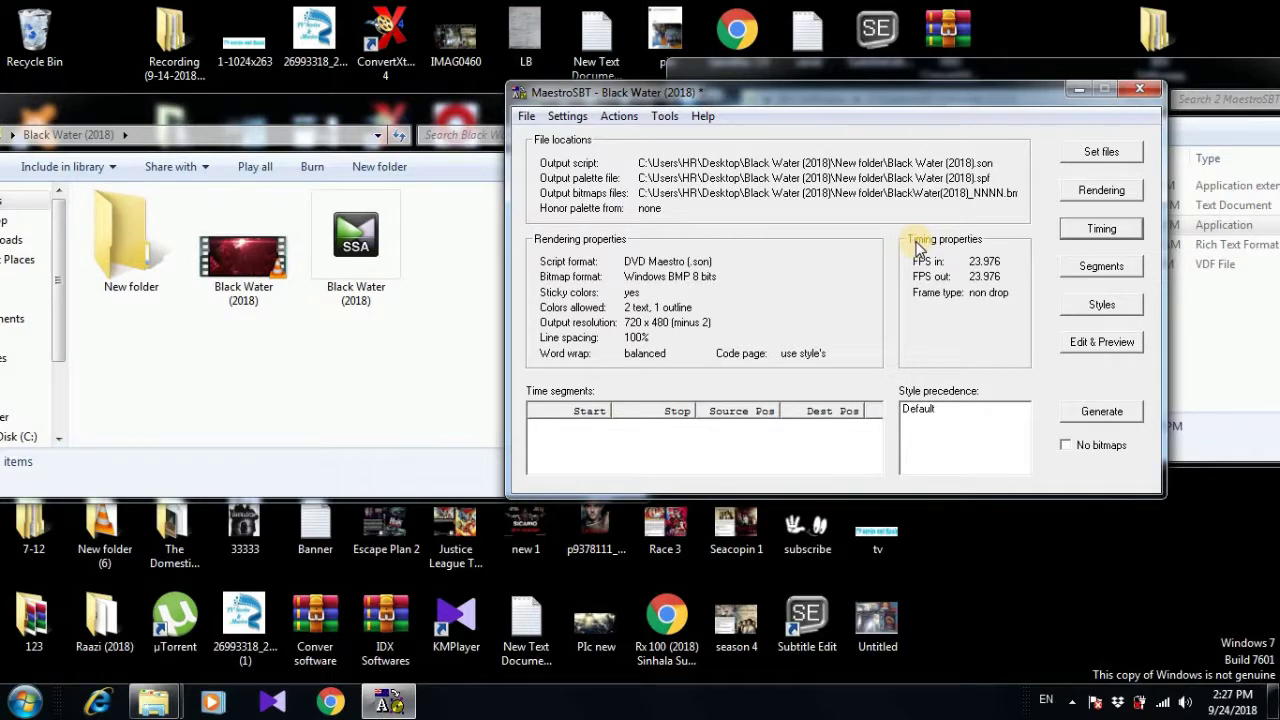
click(1101, 305)
double_click(693, 176)
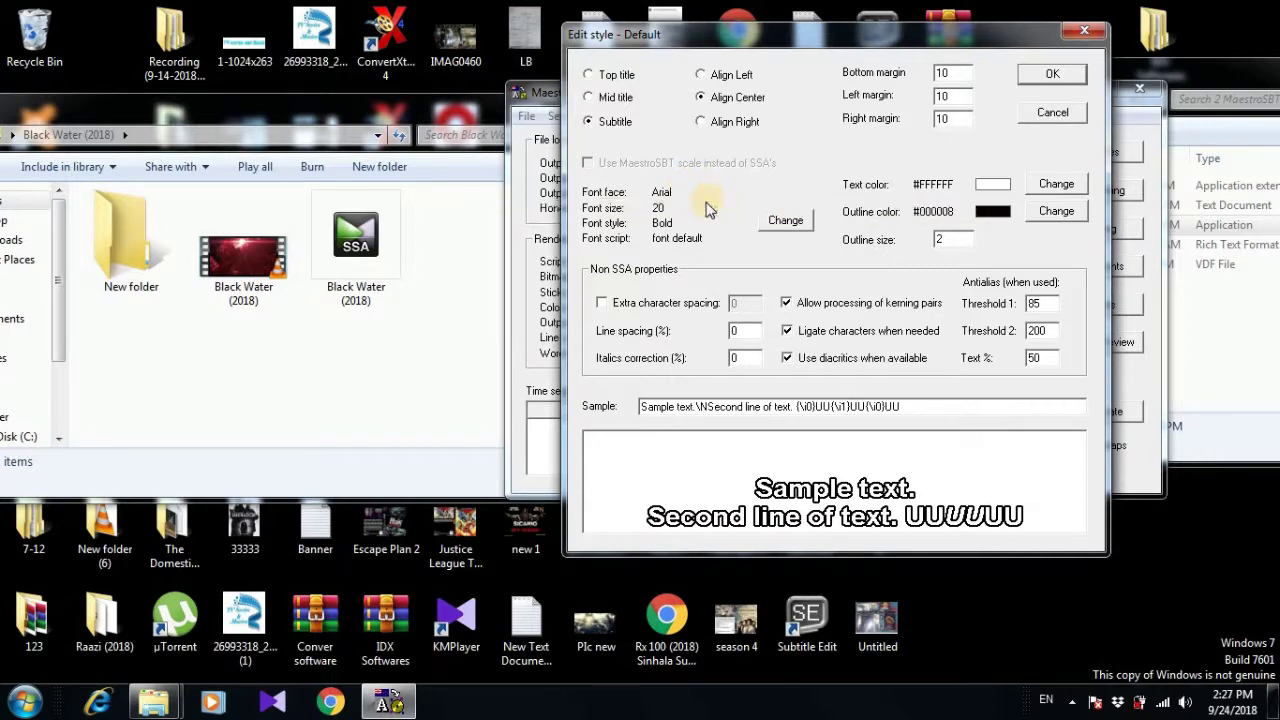
click(778, 224)
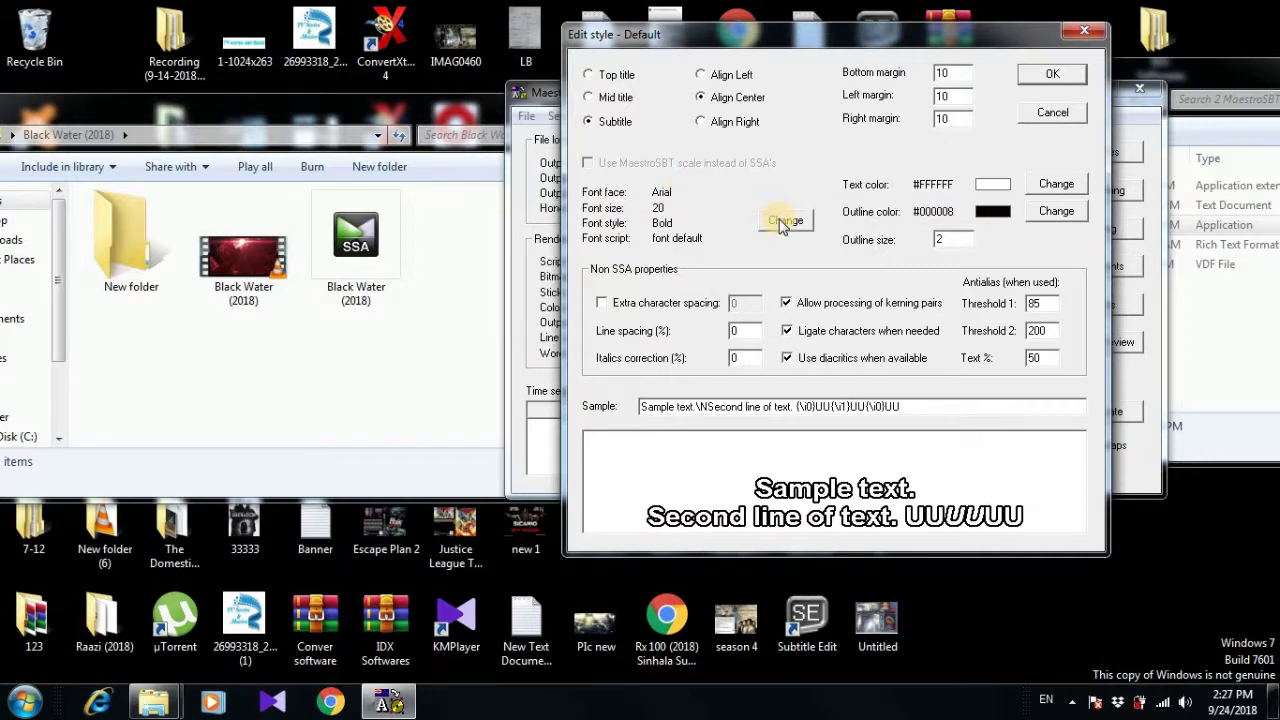
click(1084, 31)
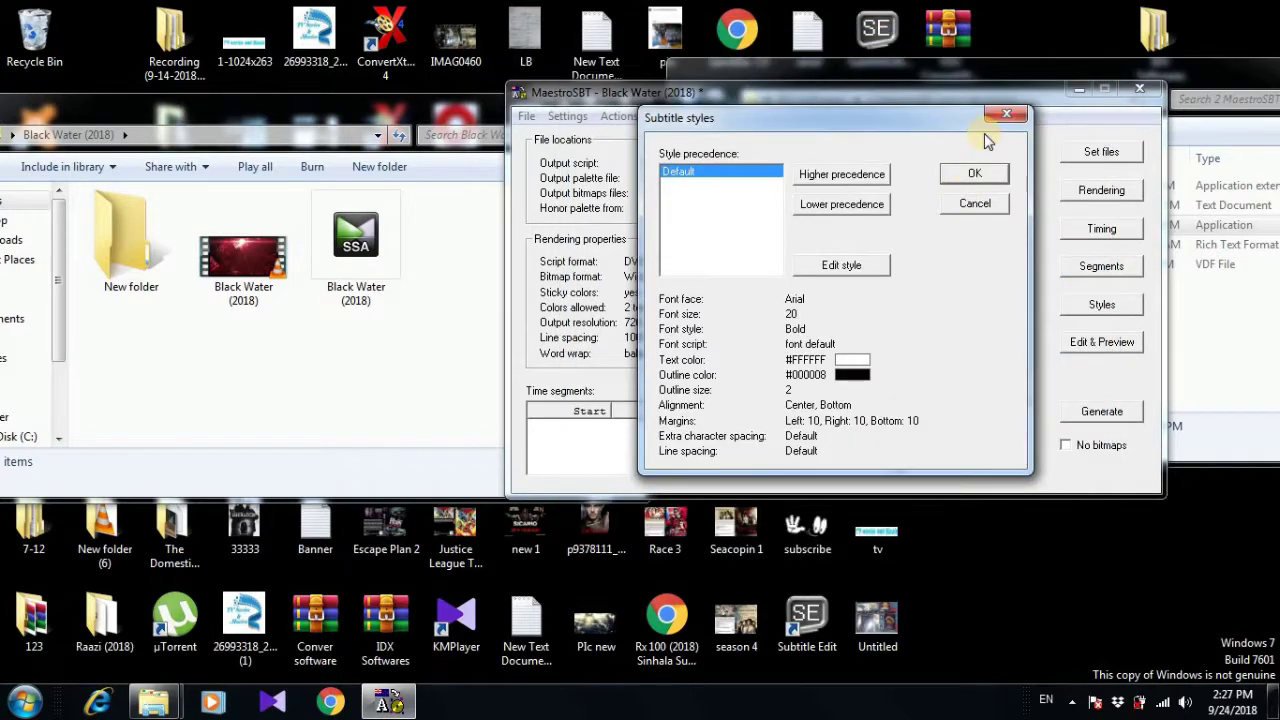
click(1006, 114)
Change the Default subtitle style's font to Iskoola Pota and apply the style changes.
click(1095, 310)
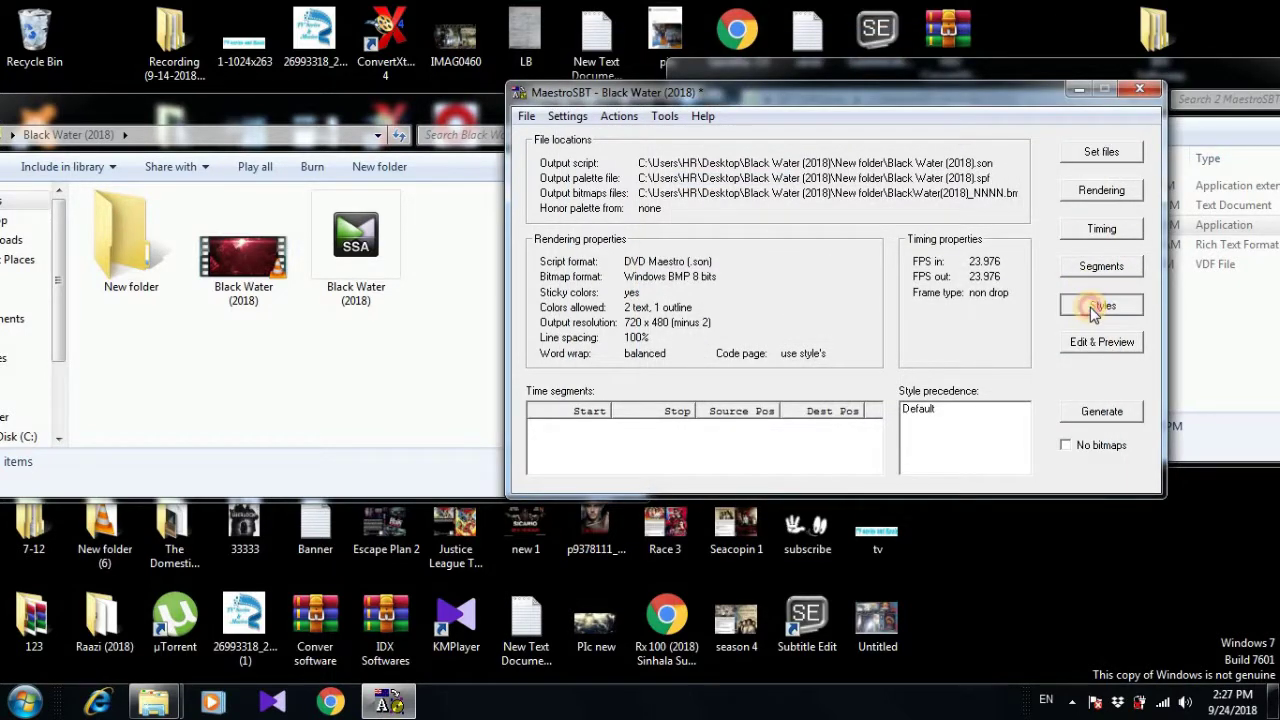
double_click(680, 178)
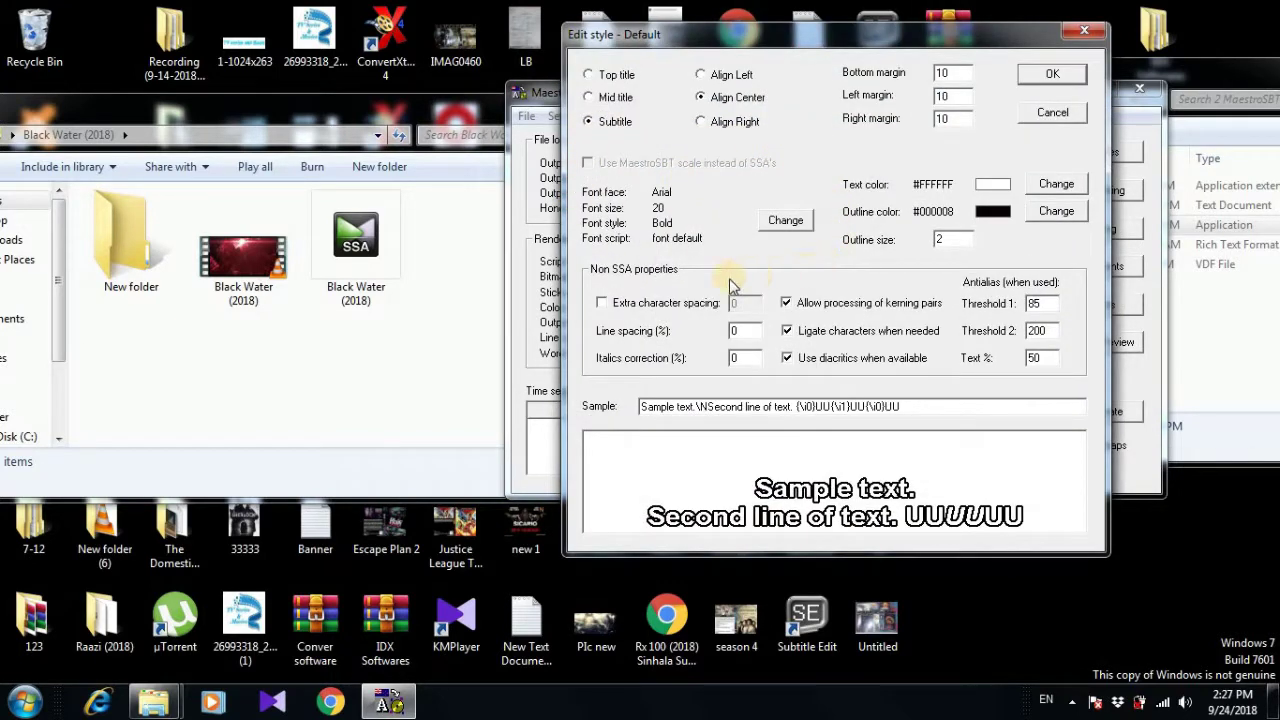
click(790, 224)
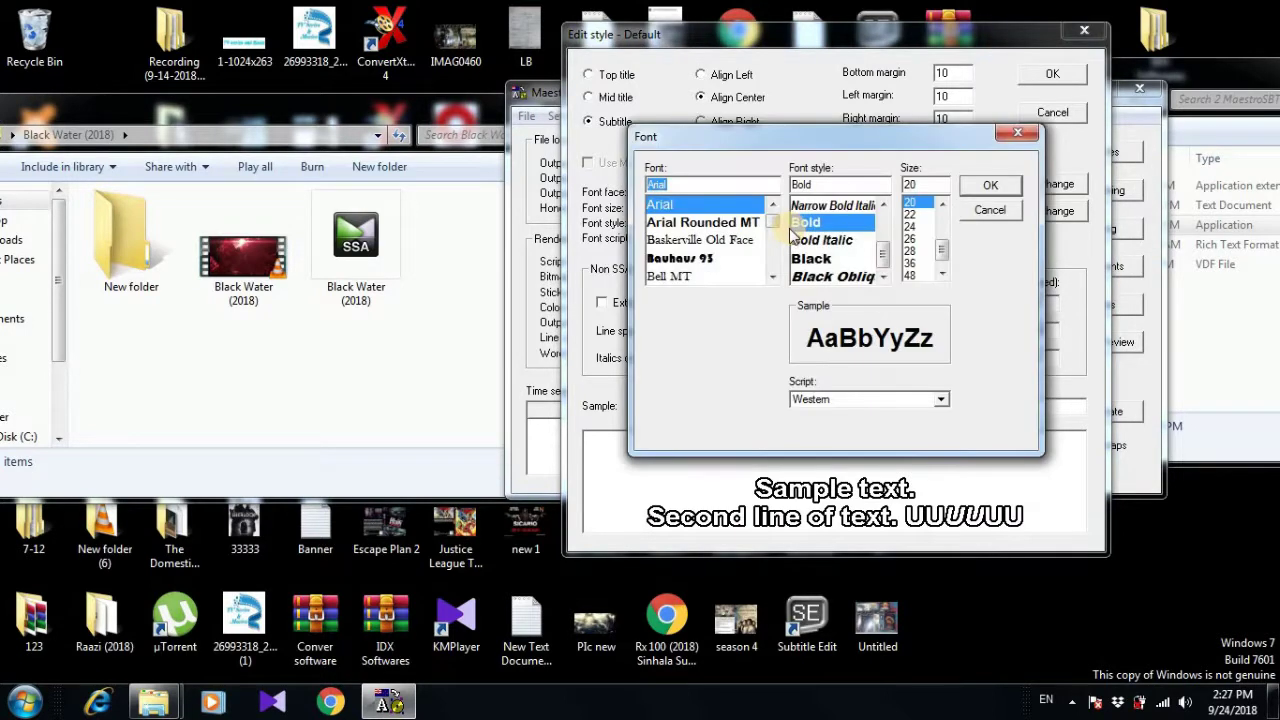
text(is)
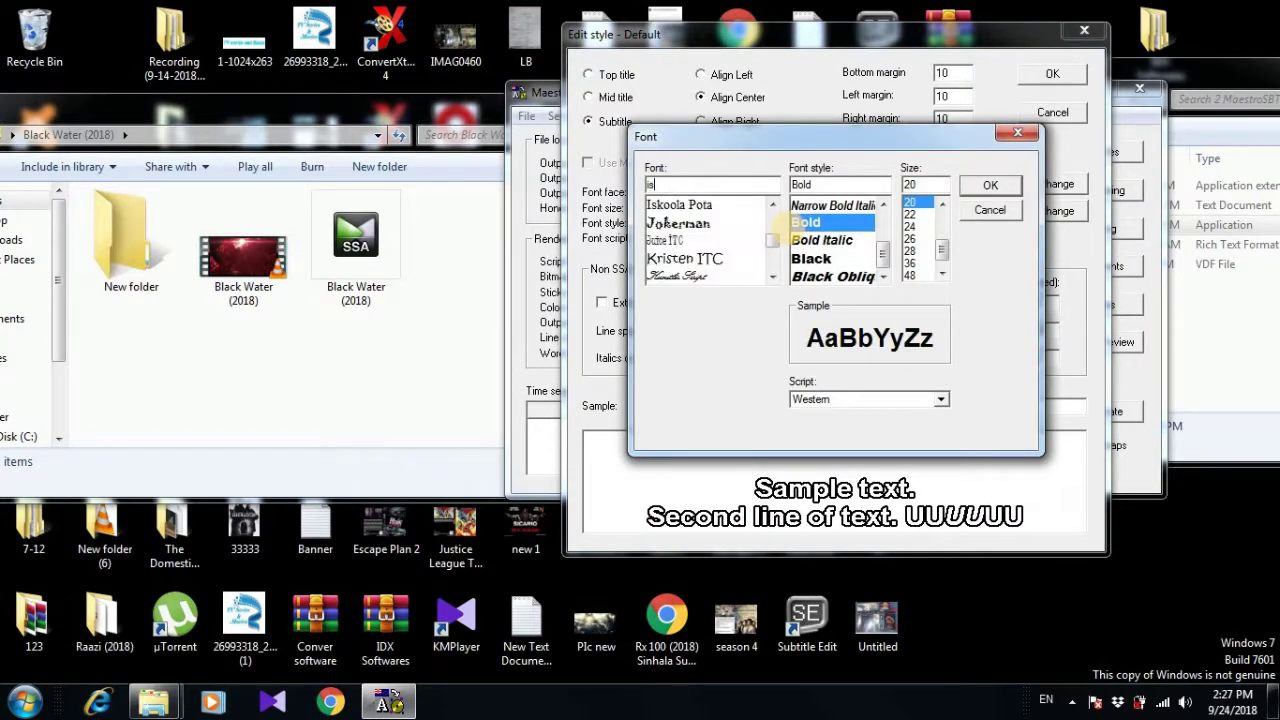
click(690, 205)
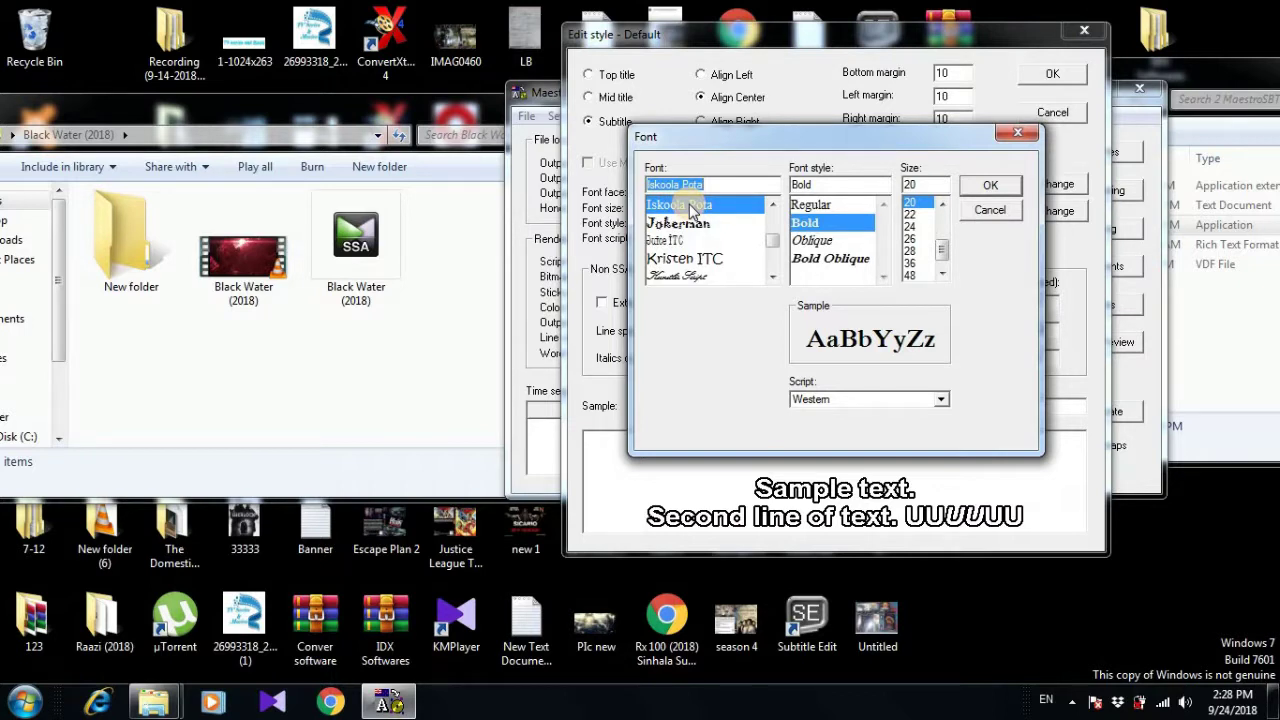
click(995, 186)
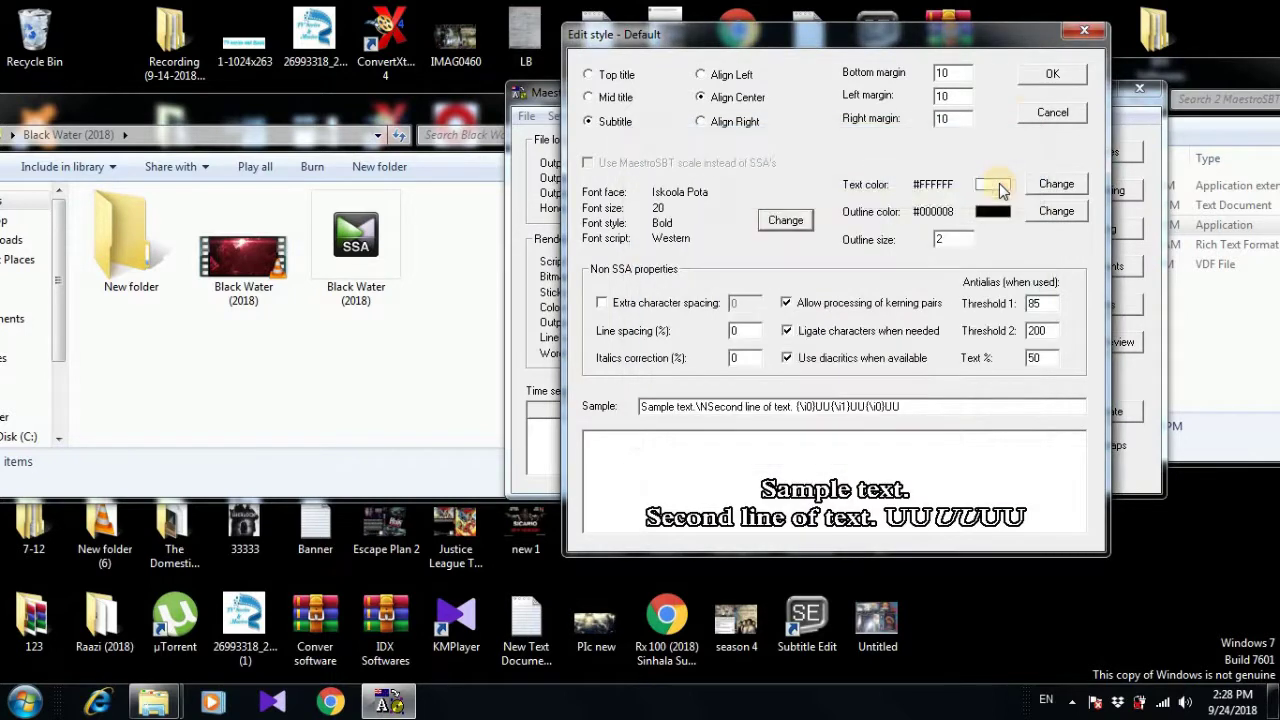
click(1036, 84)
click(962, 175)
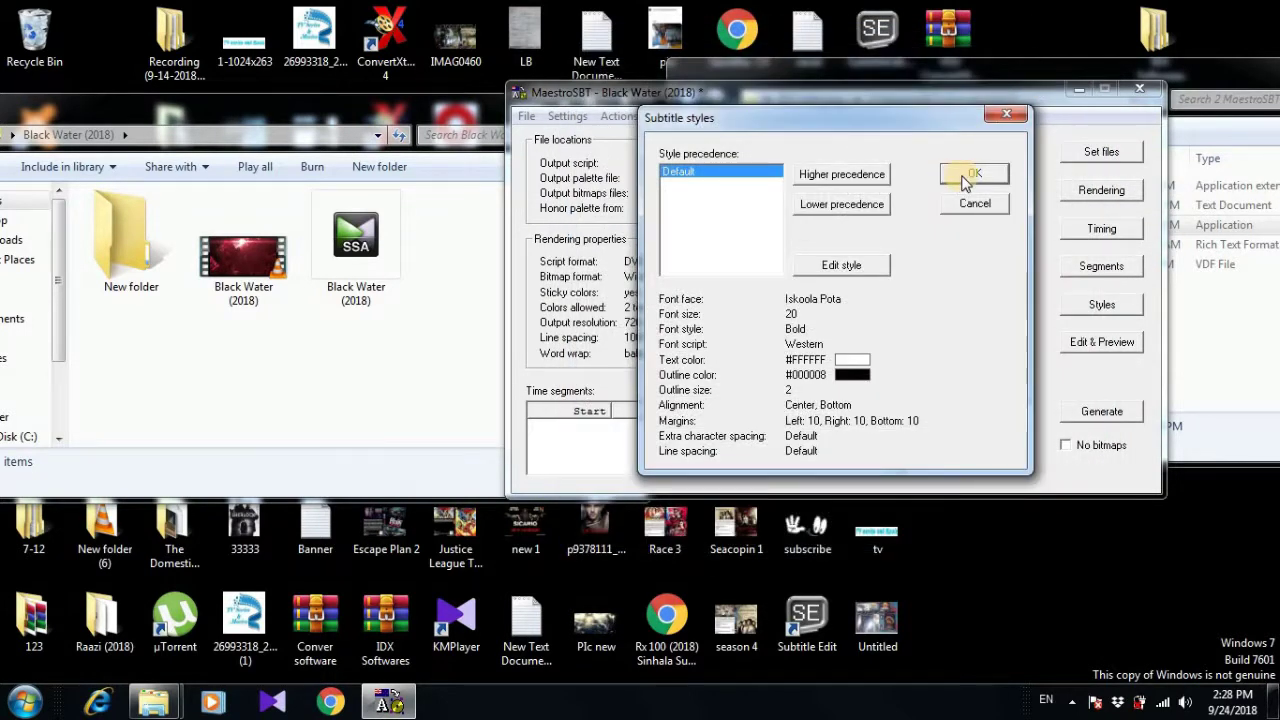
Preview the rendered subtitles at several points along the timeline and close the preview.
click(1100, 348)
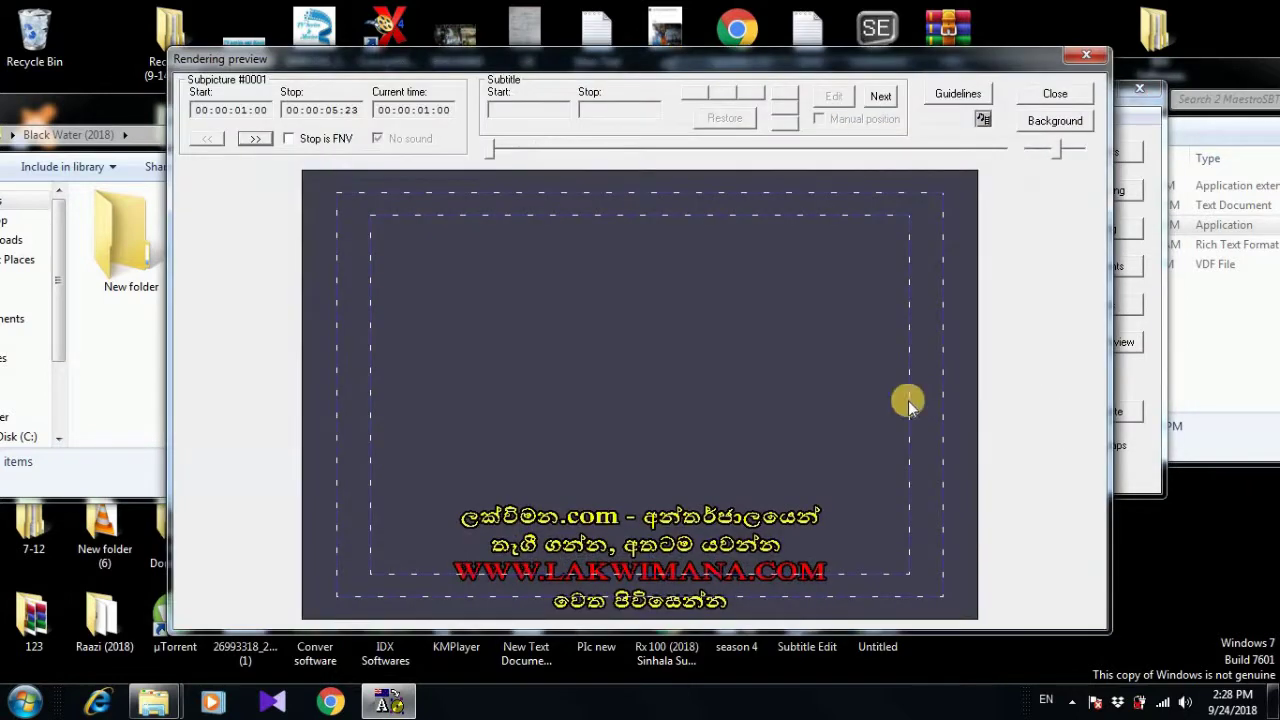
drag(490, 148, 519, 148)
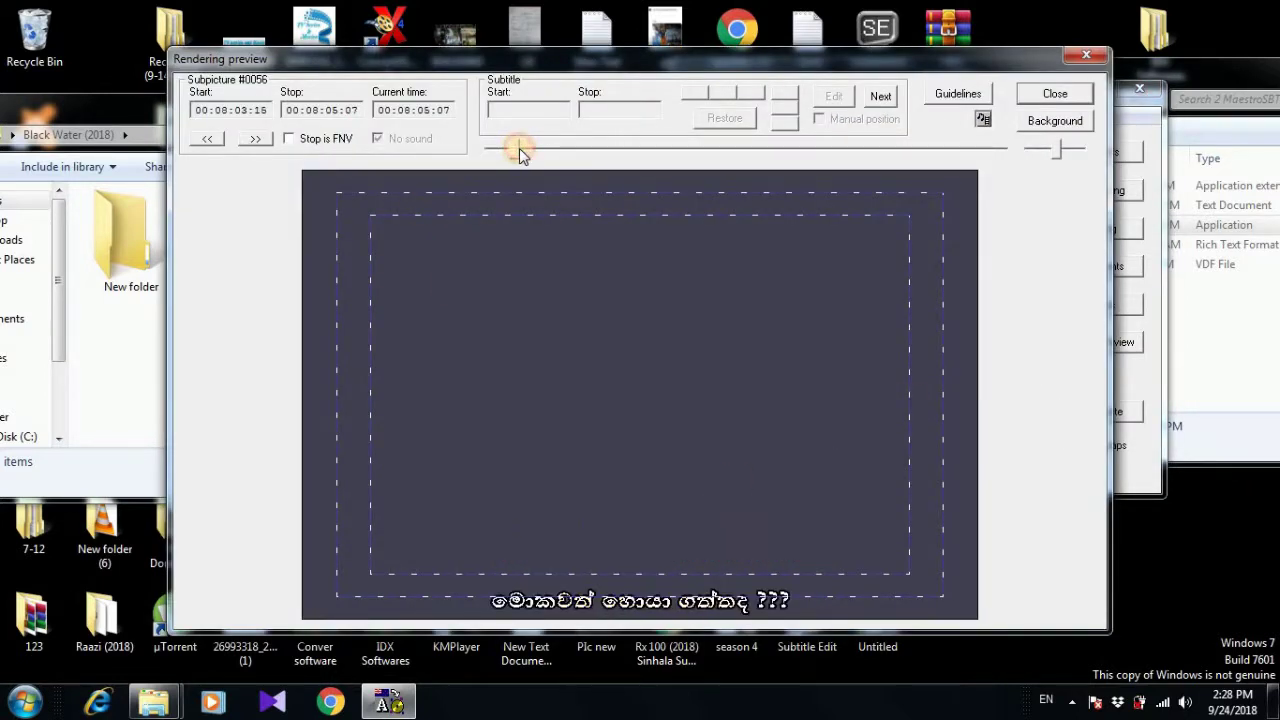
click(630, 150)
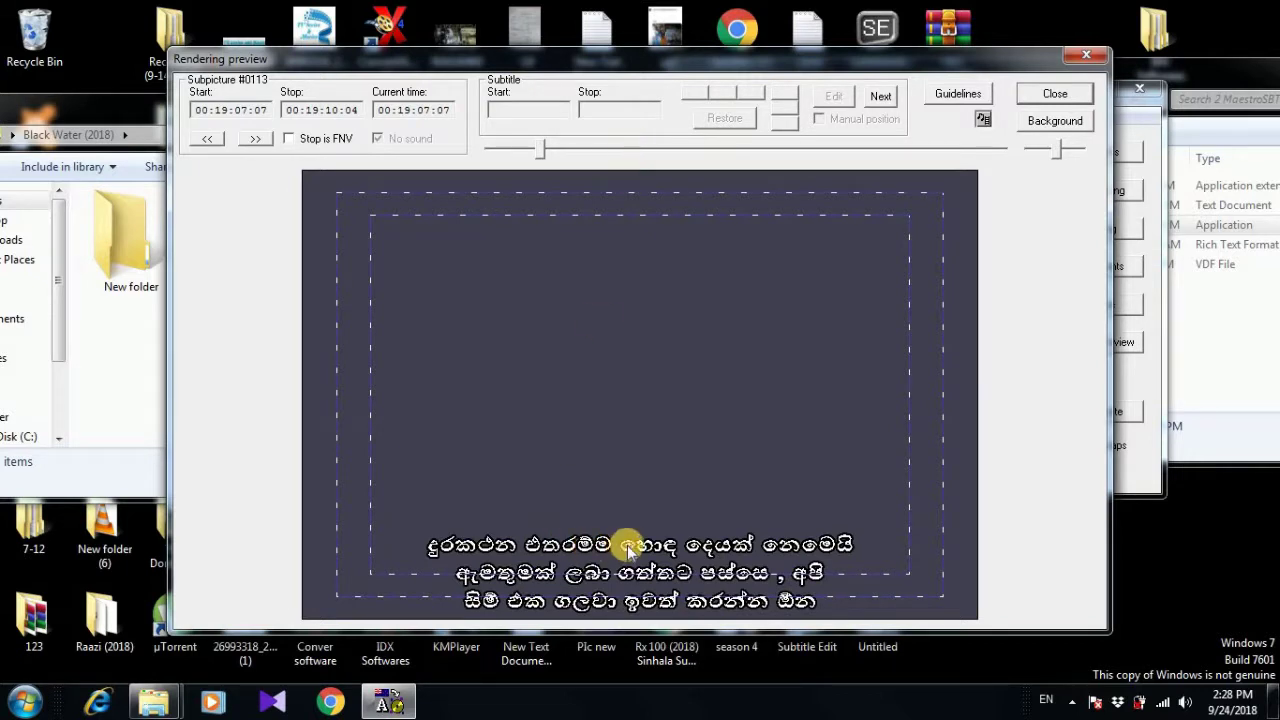
click(731, 152)
click(1055, 93)
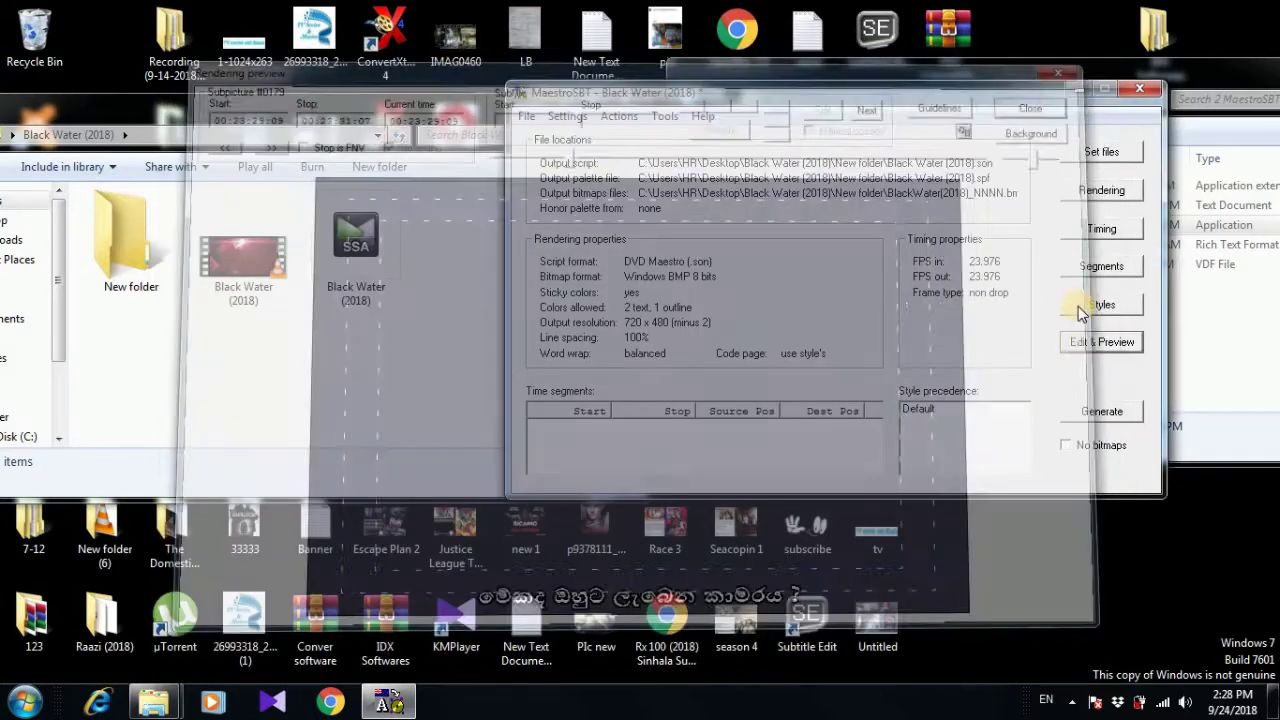
Generate the subtitle script and bitmaps, and close MaestroSBT.
click(1097, 416)
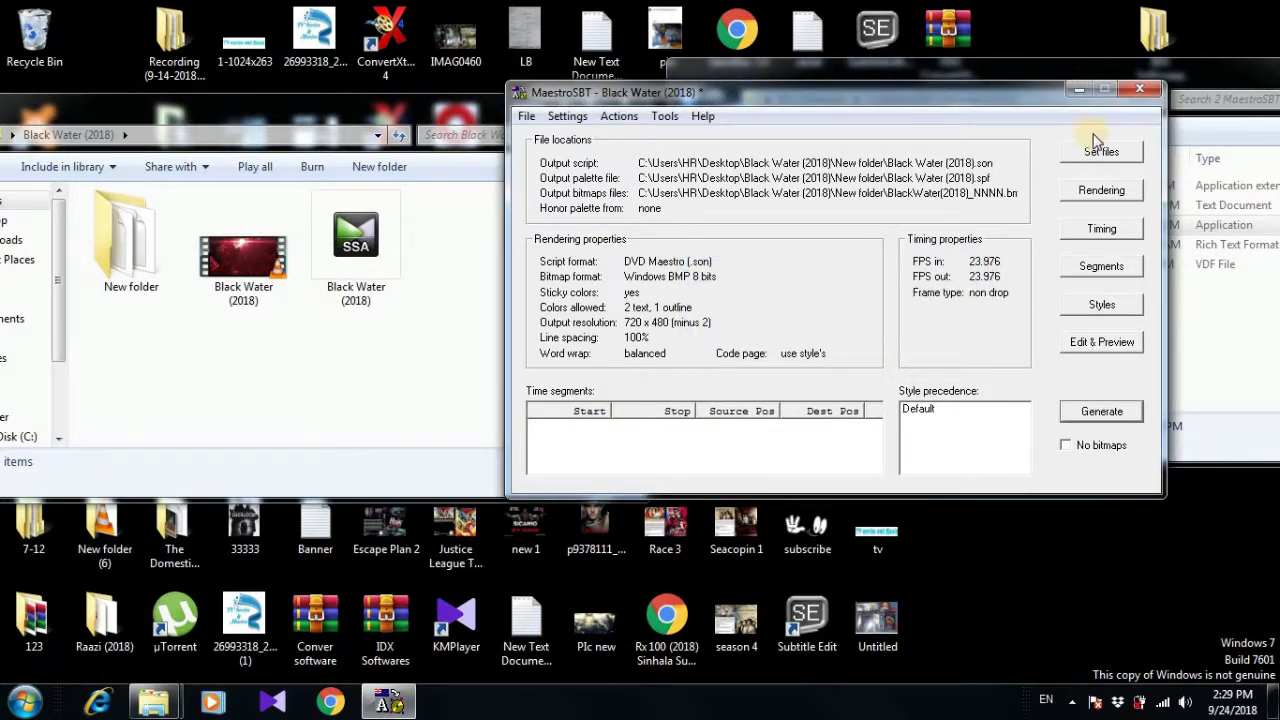
click(1143, 93)
click(822, 337)
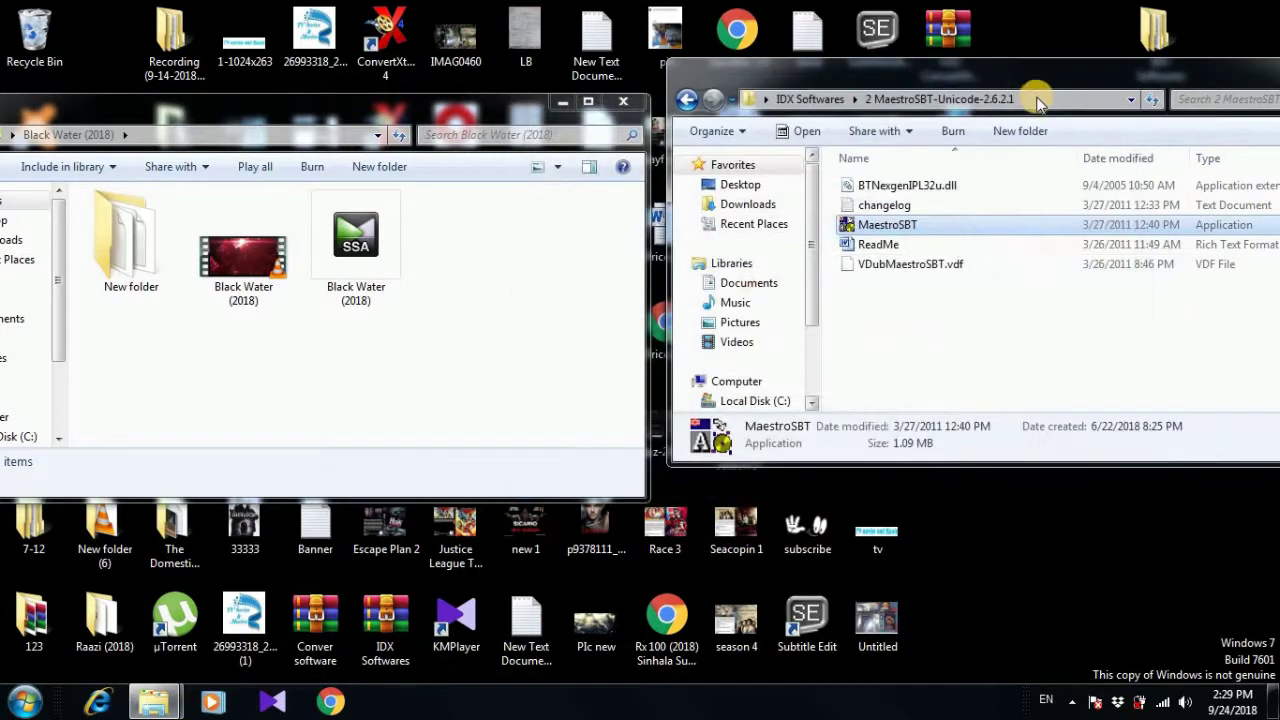
Launch Son2VSub from the 3 Son2VobSub subfolder of IDX Softwares.
click(686, 99)
double_click(891, 205)
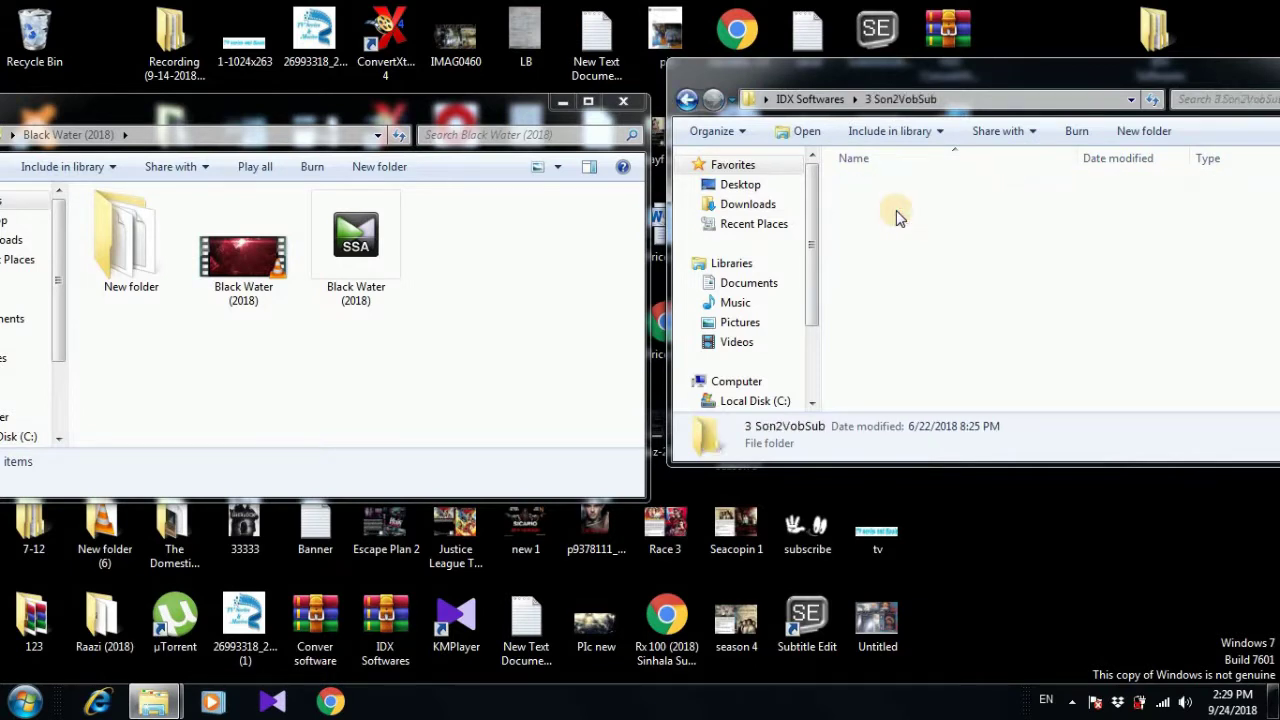
click(873, 286)
double_click(873, 286)
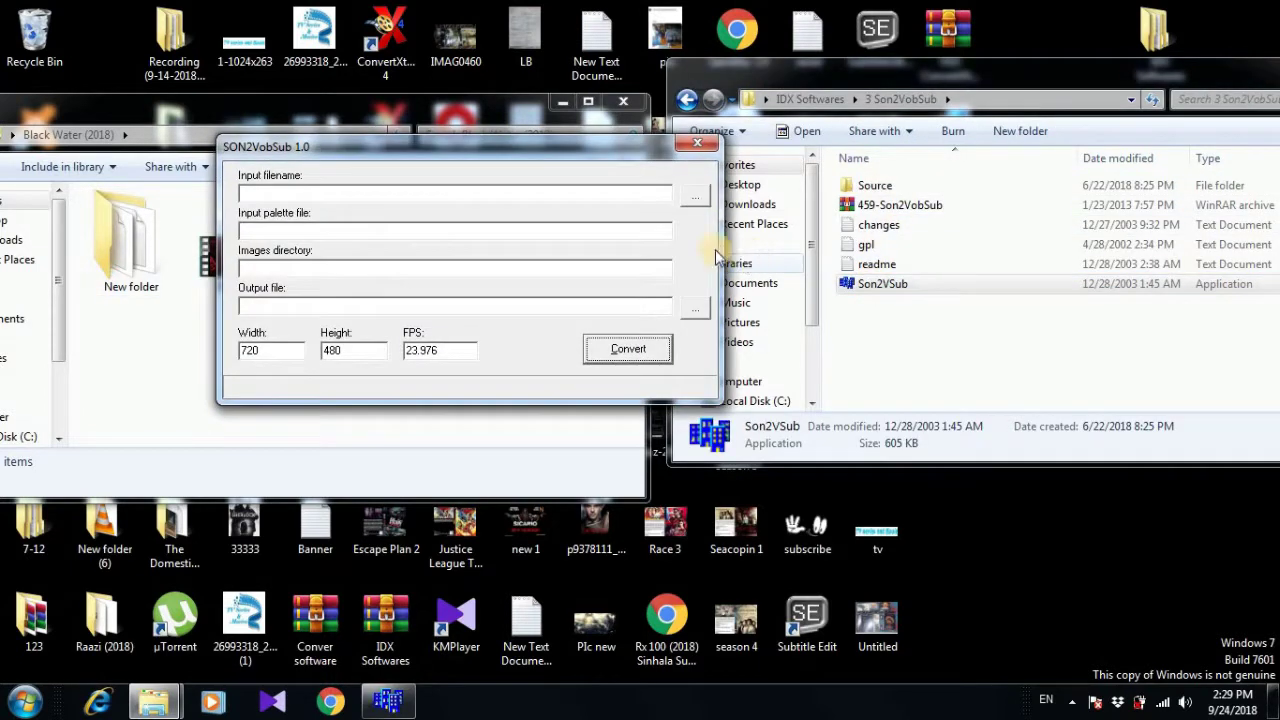
Load Black Water (2018).son from the New folder inside the desktop's Black Water (2018) folder as the SON2VobSub input.
click(694, 196)
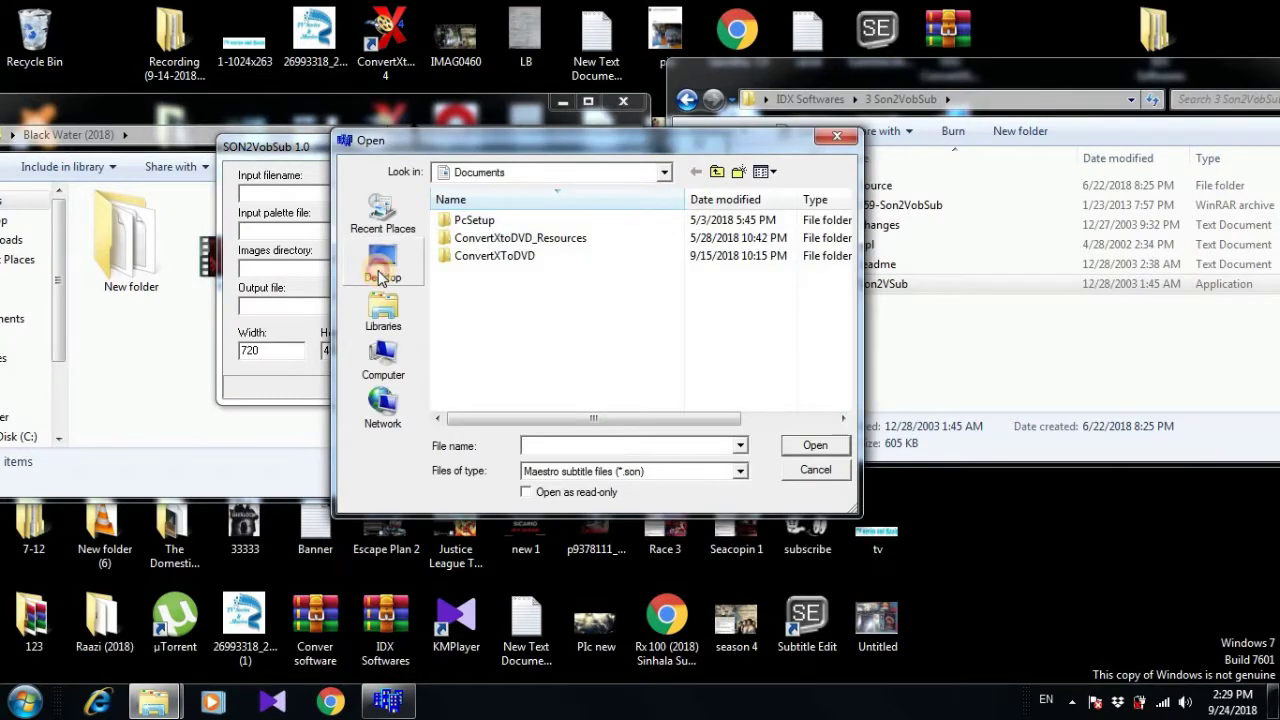
click(381, 270)
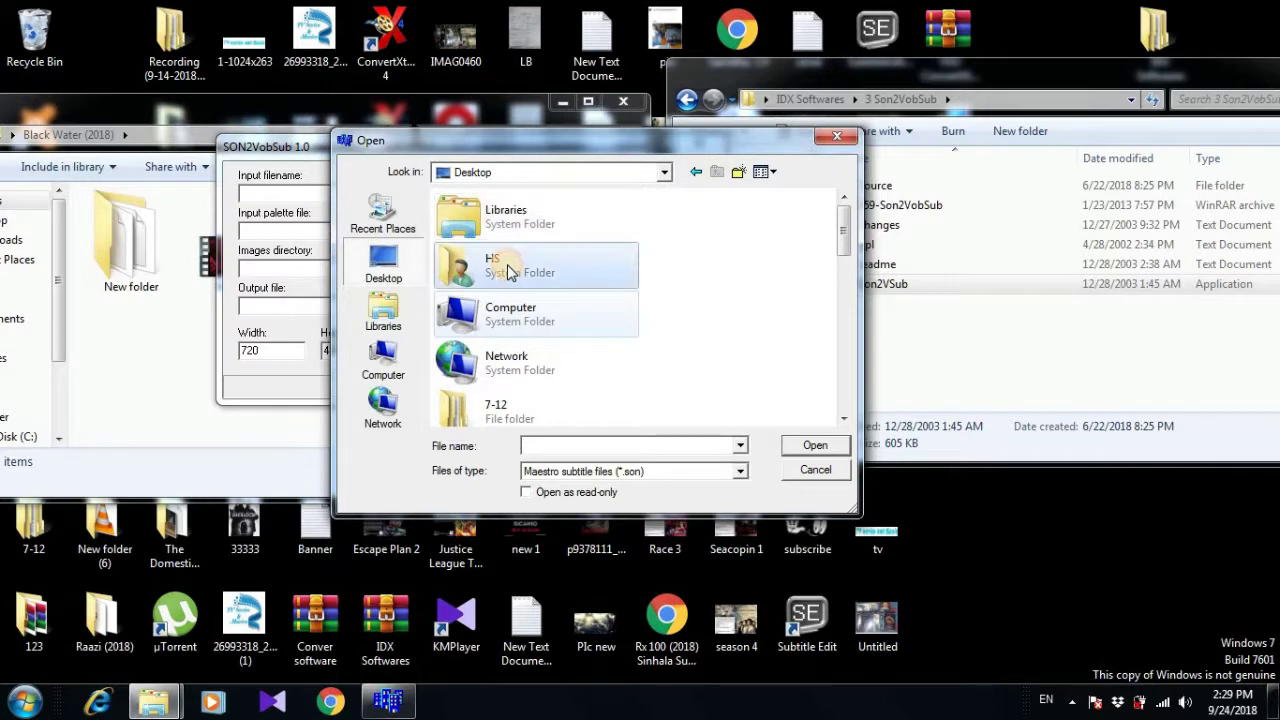
scroll(507, 272, down, 3)
double_click(480, 215)
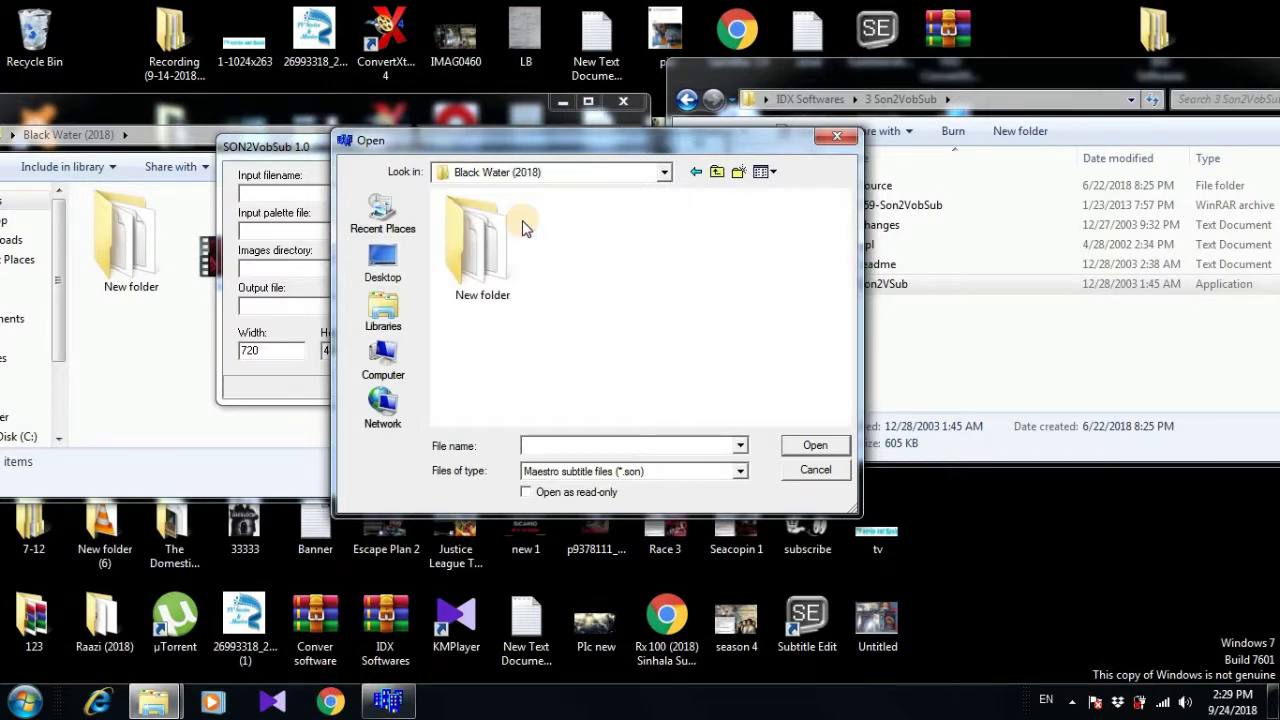
double_click(465, 255)
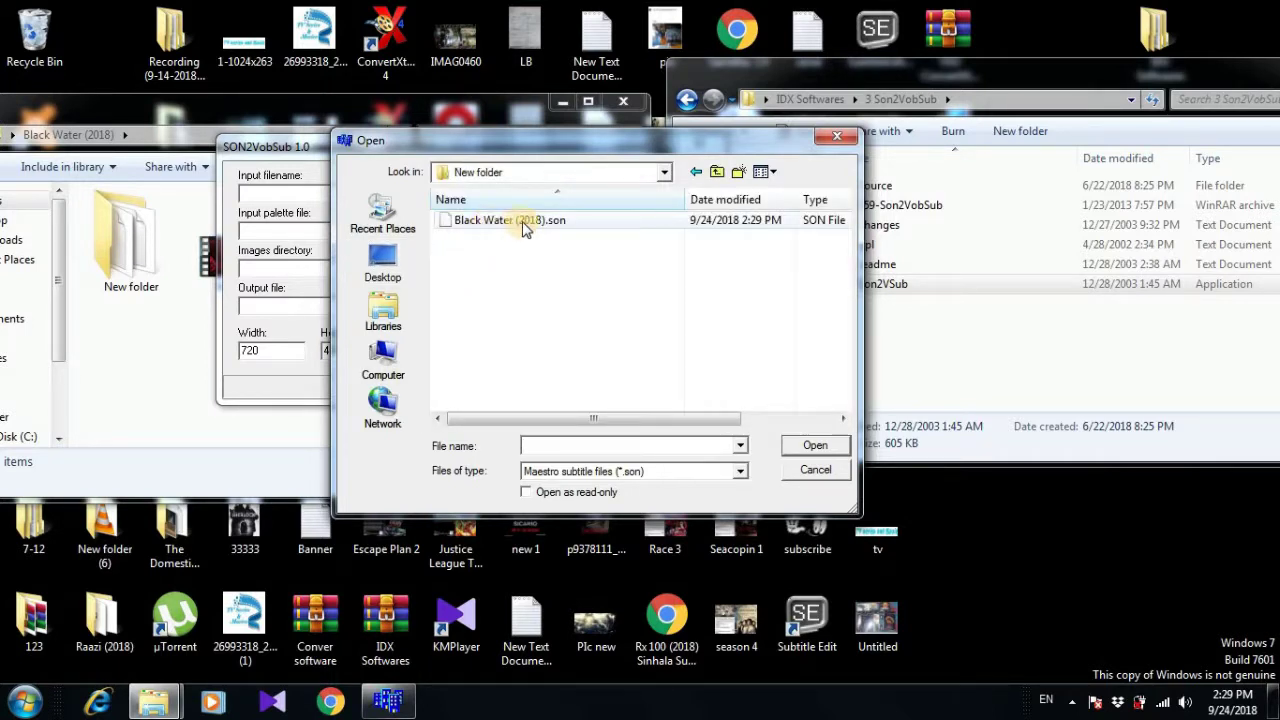
double_click(527, 222)
Convert the loaded subtitle script to Black Water (2018).idx, and close the converter and its program folder.
click(622, 355)
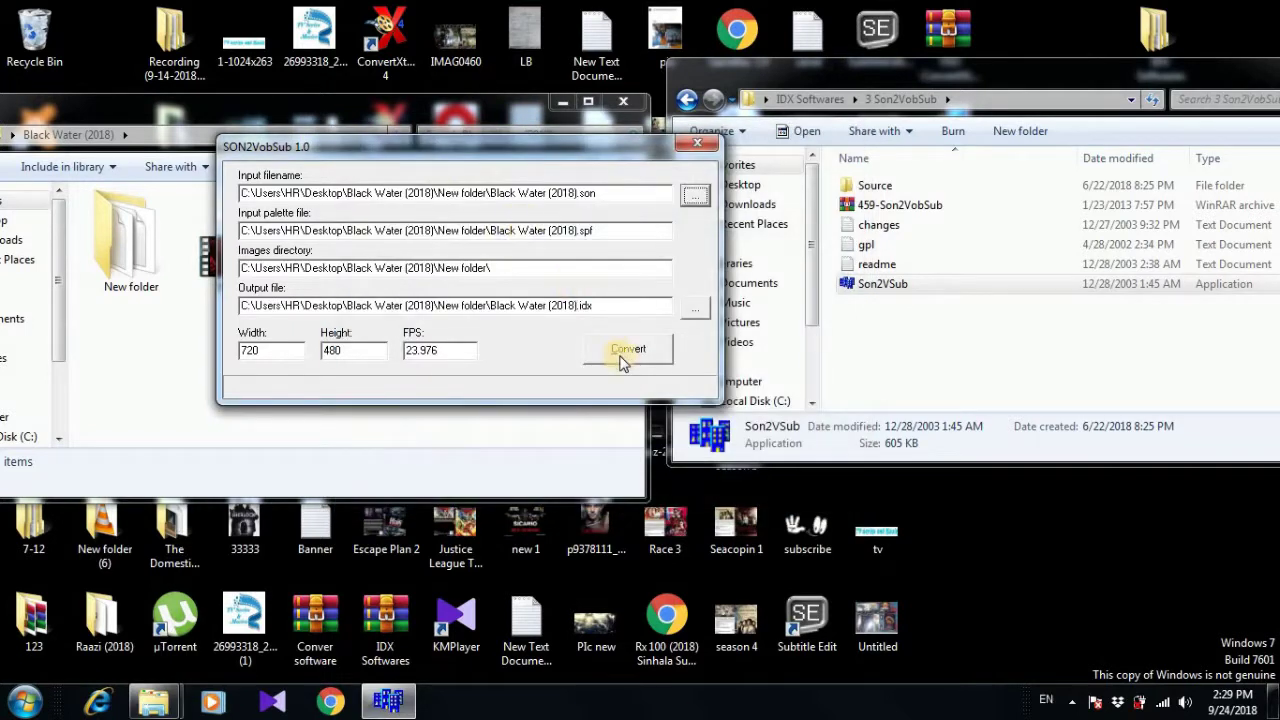
click(620, 360)
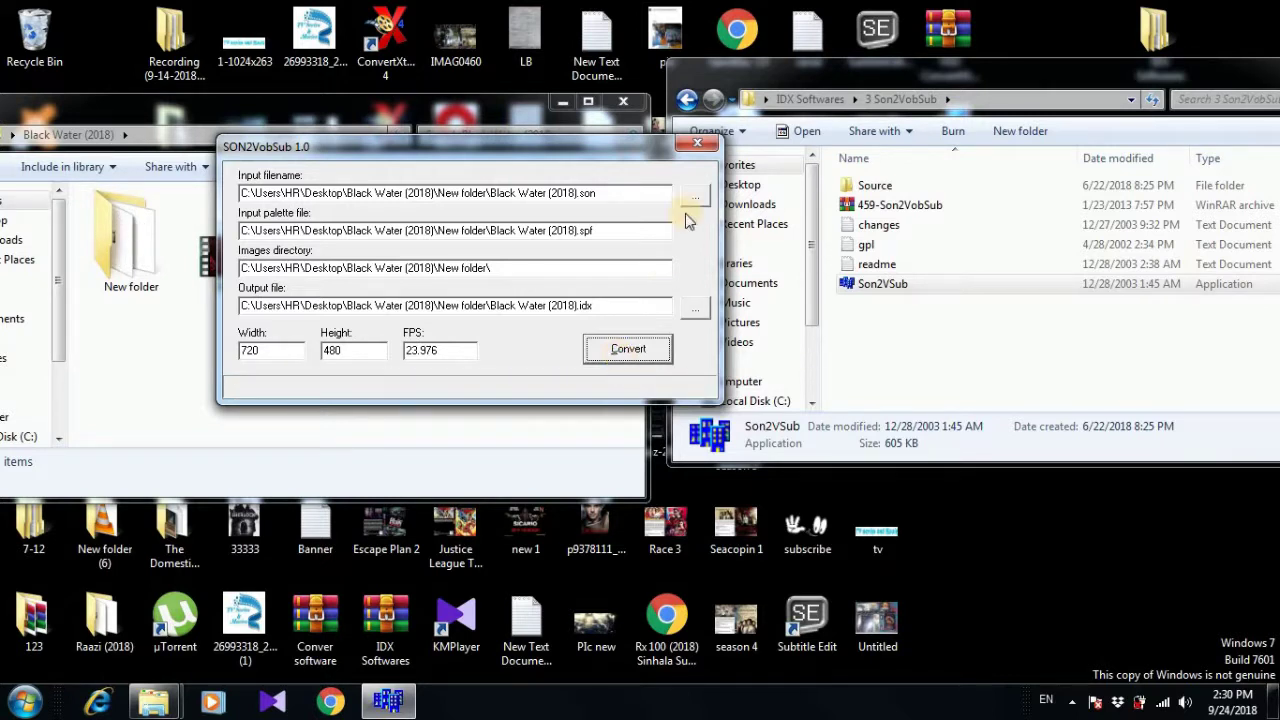
click(698, 147)
drag(848, 77, 533, 162)
Delete the SSA subtitle file from the Black Water (2018) folder.
click(395, 245)
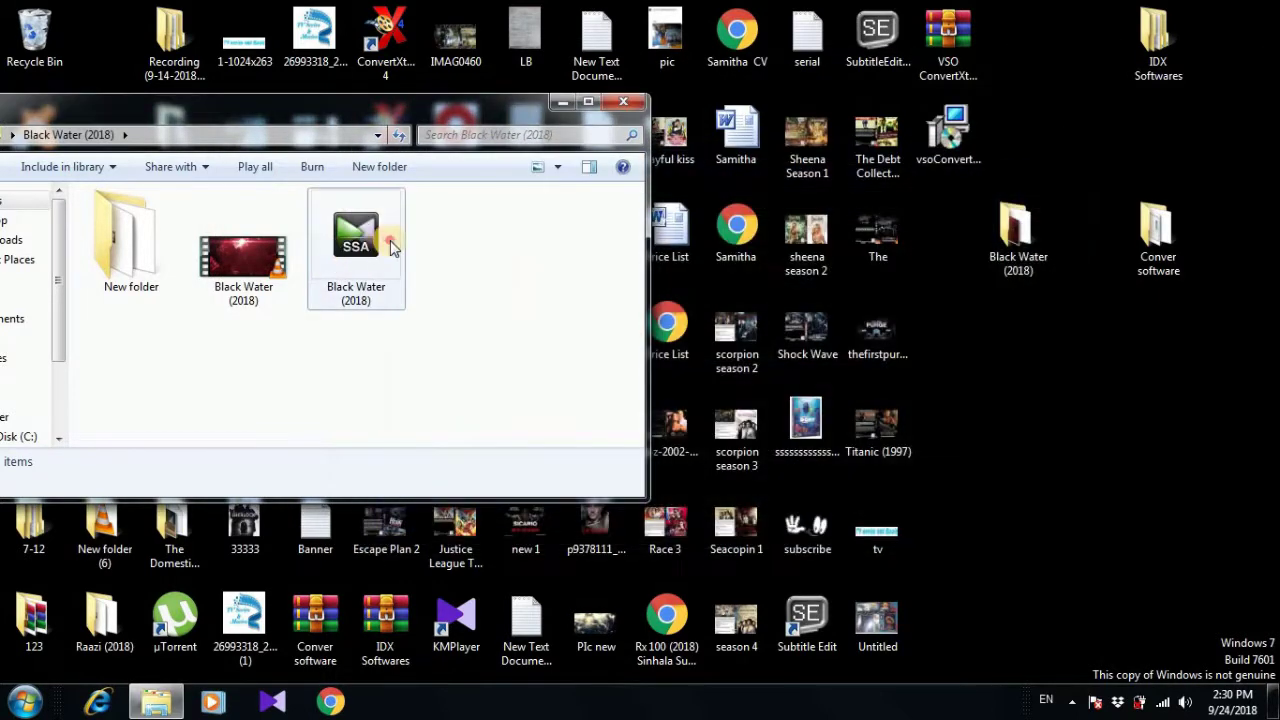
click(393, 247)
key(Delete)
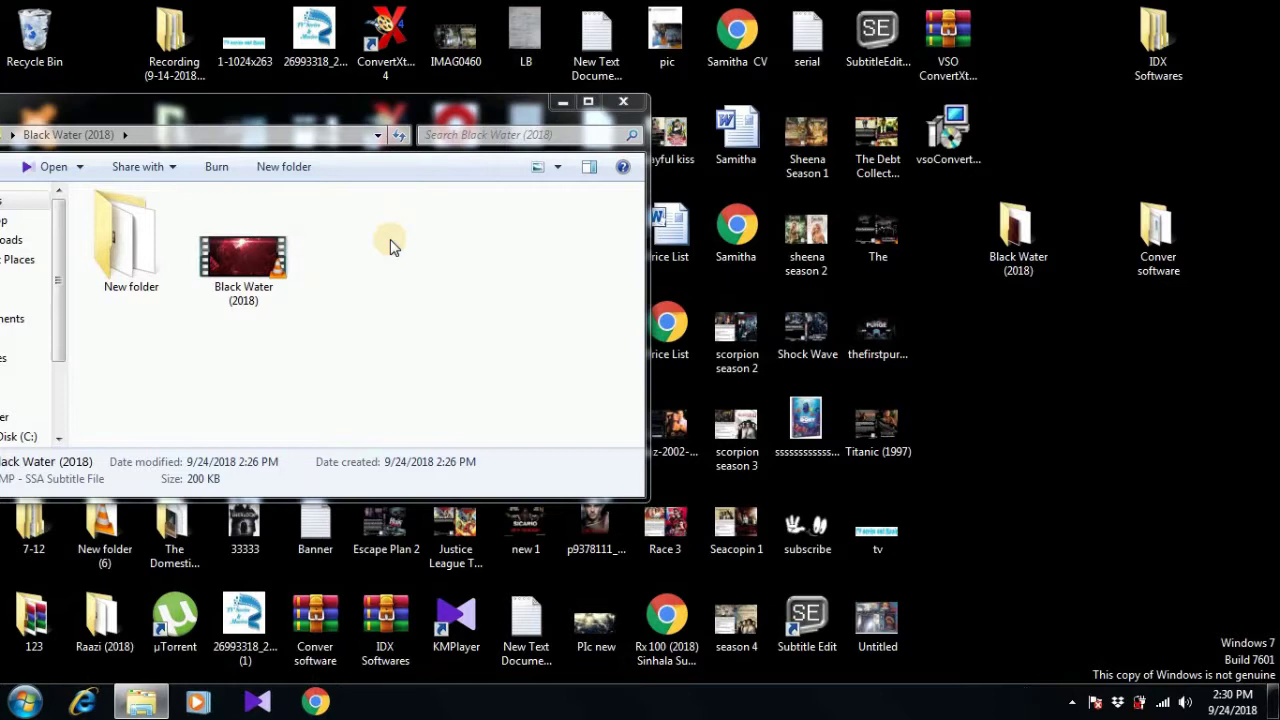
Move the Black Water (2018) IDX and SUB files from New folder up into the Black Water (2018) folder.
click(151, 242)
double_click(151, 242)
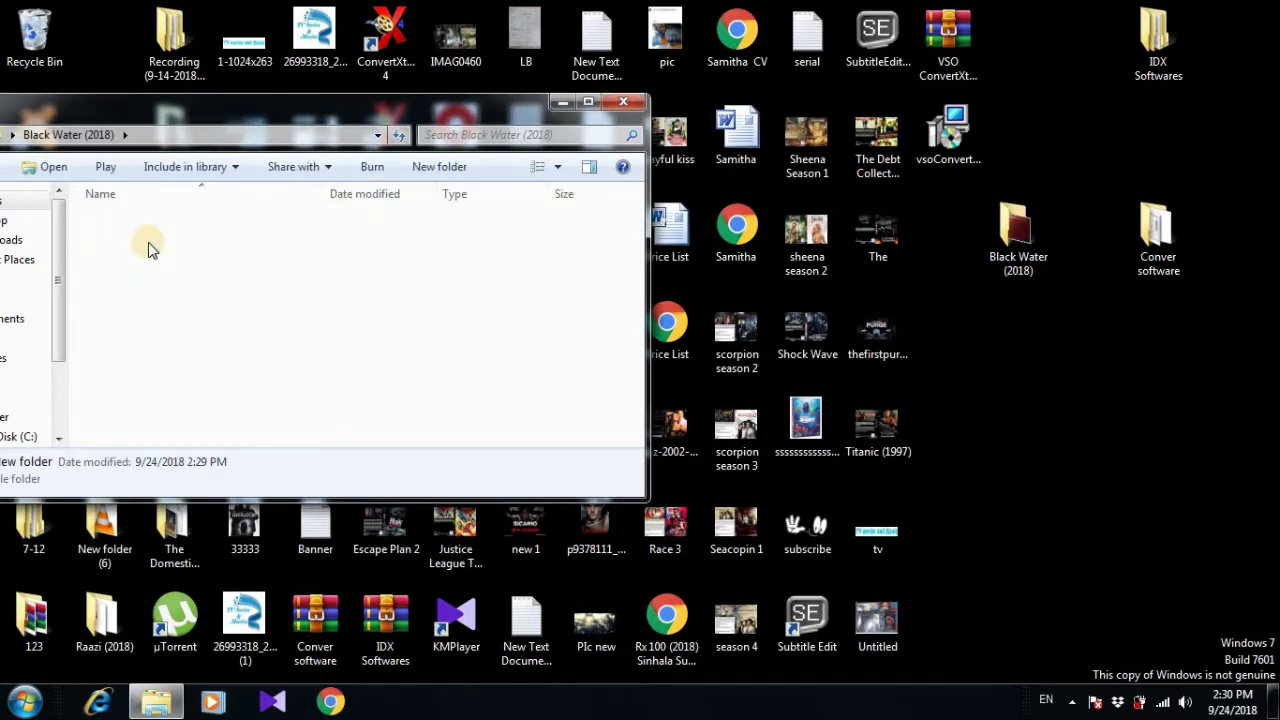
click(145, 248)
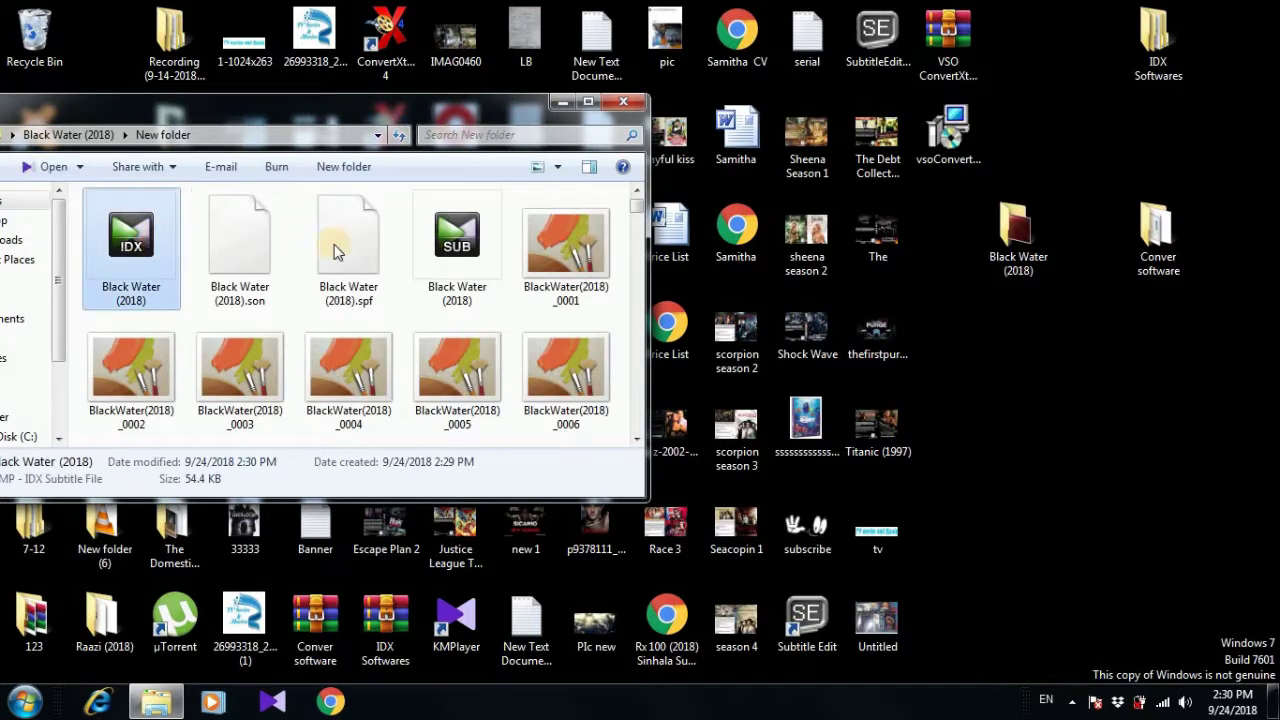
ctrl+click(467, 262)
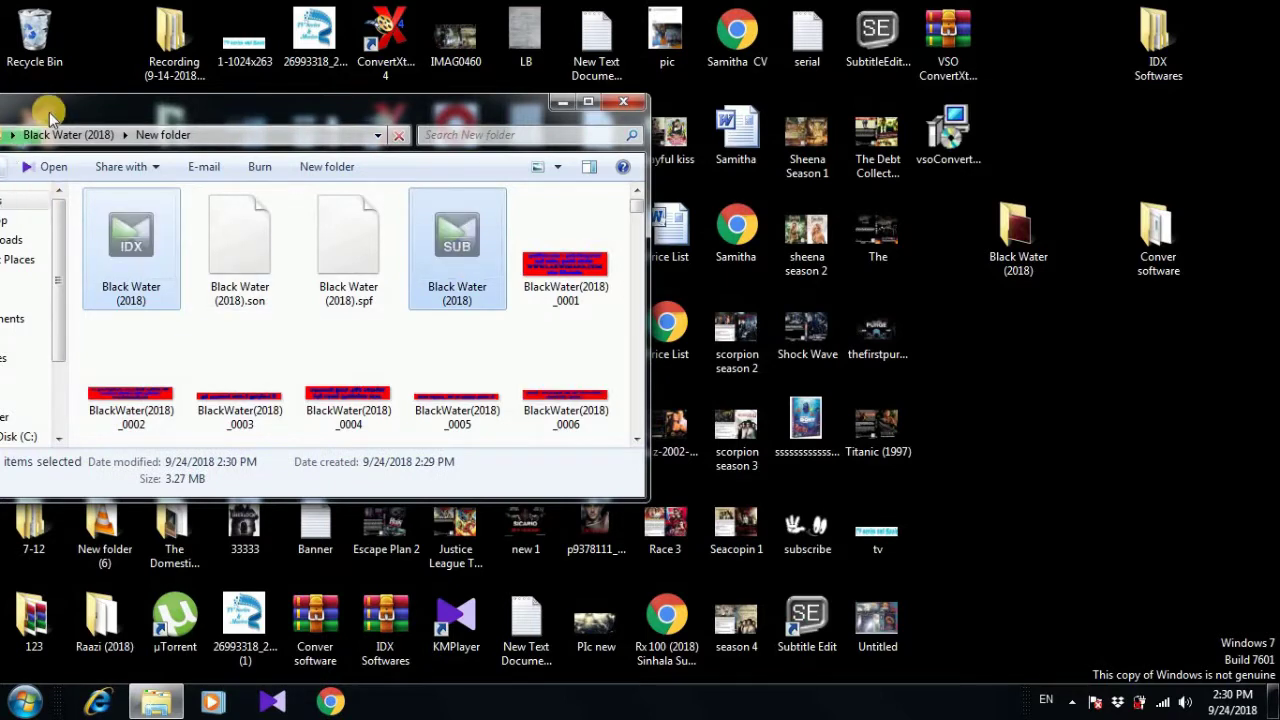
drag(45, 110, 88, 152)
click(70, 152)
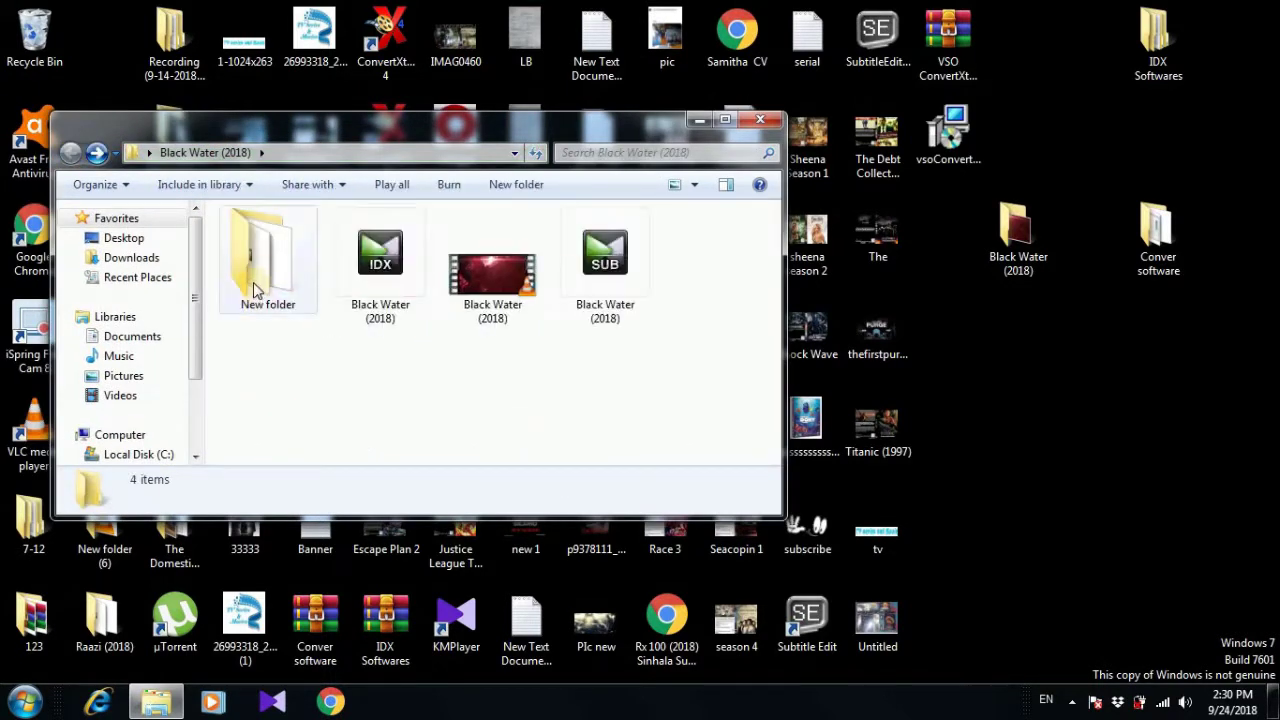
Delete New folder from the Black Water (2018) folder and reposition the folder window.
click(260, 278)
key(Delete)
key(Return)
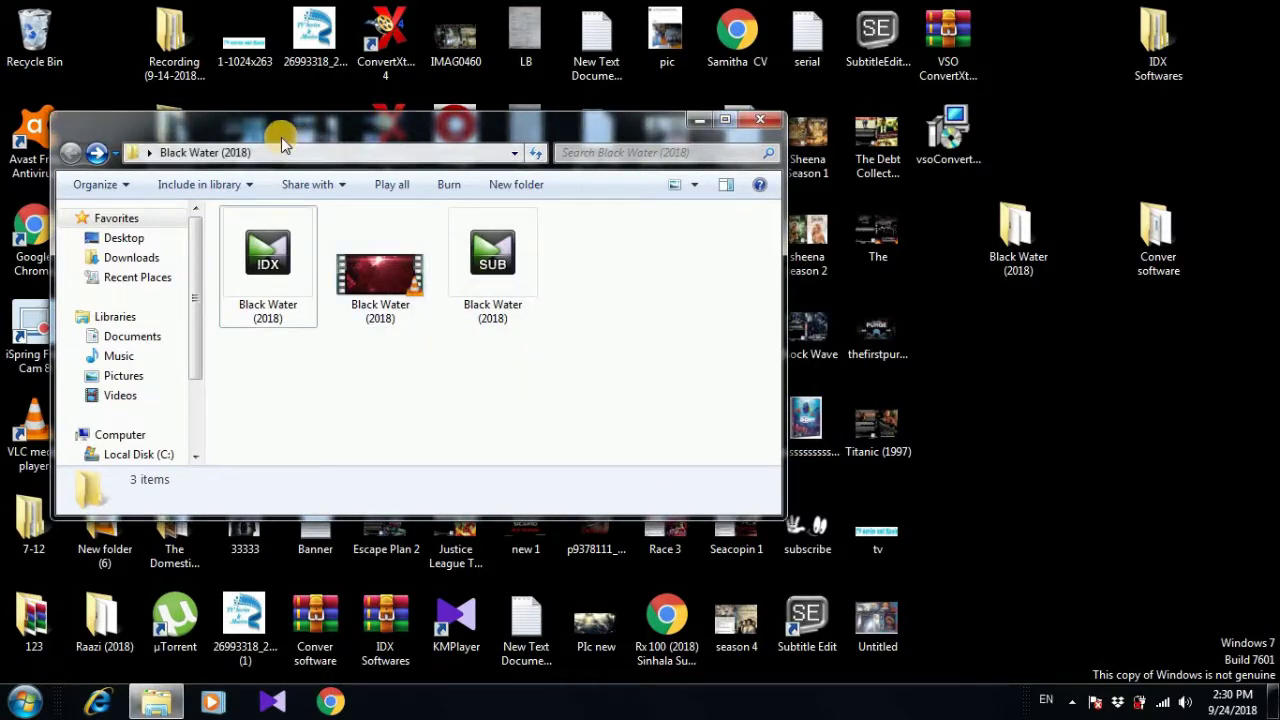
drag(321, 154, 844, 224)
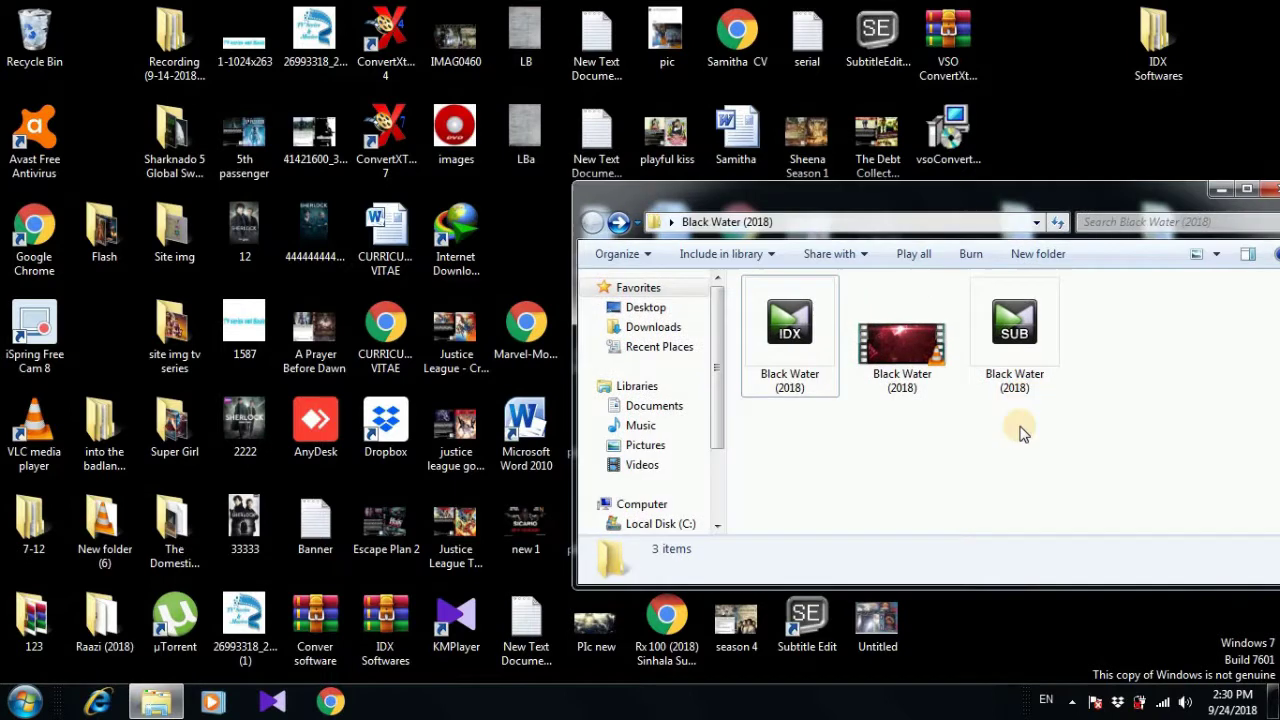
Play the Black Water (2018) video full screen in VLC, check the subtitles from about 34:33, and close the player.
click(906, 355)
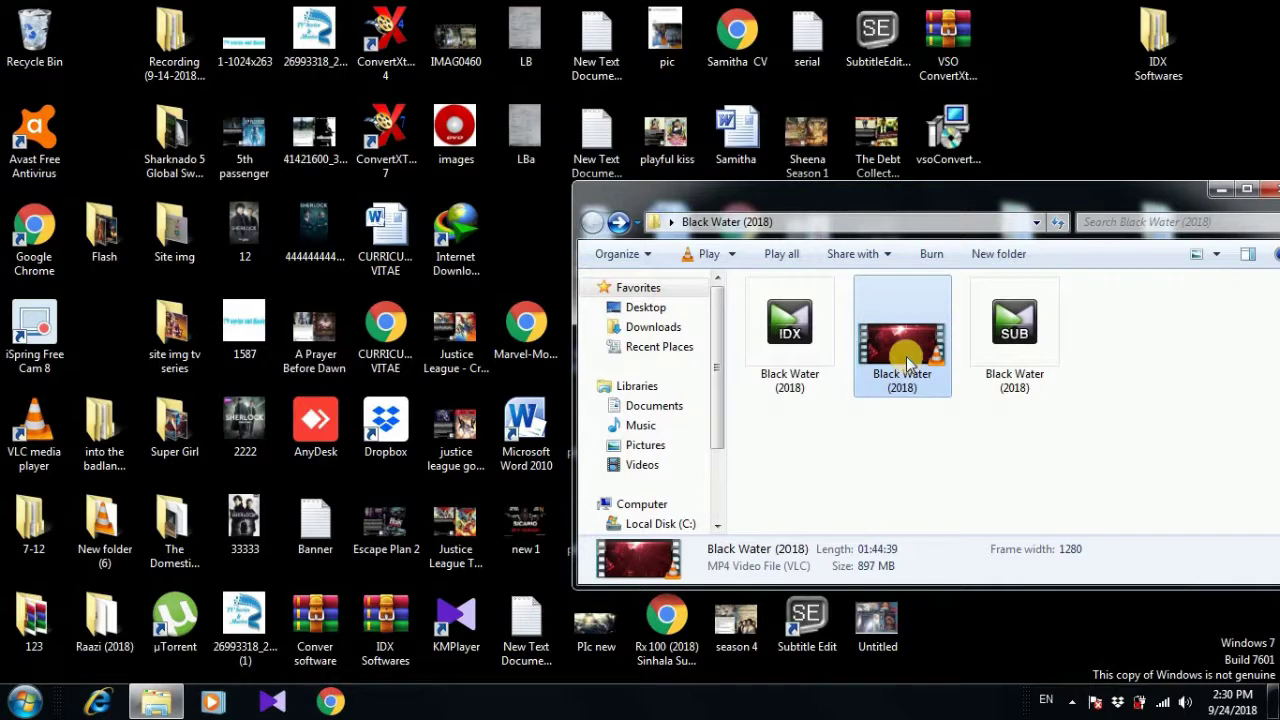
double_click(906, 356)
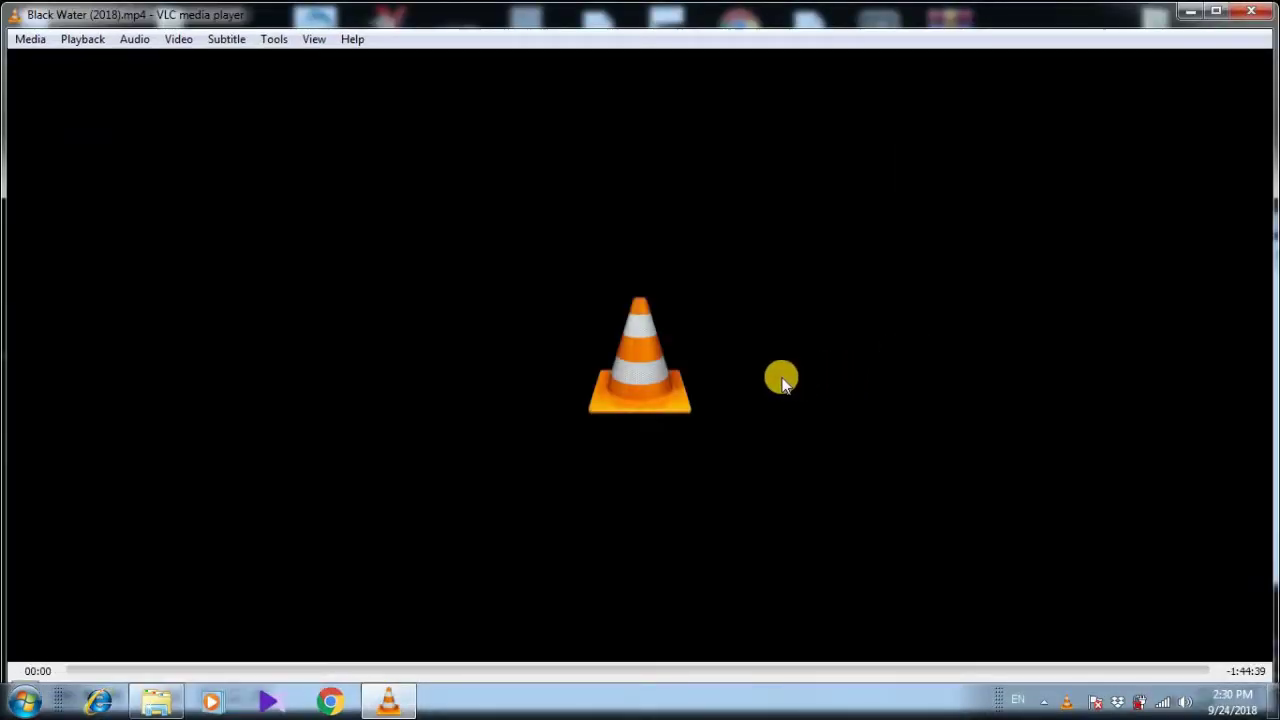
double_click(626, 371)
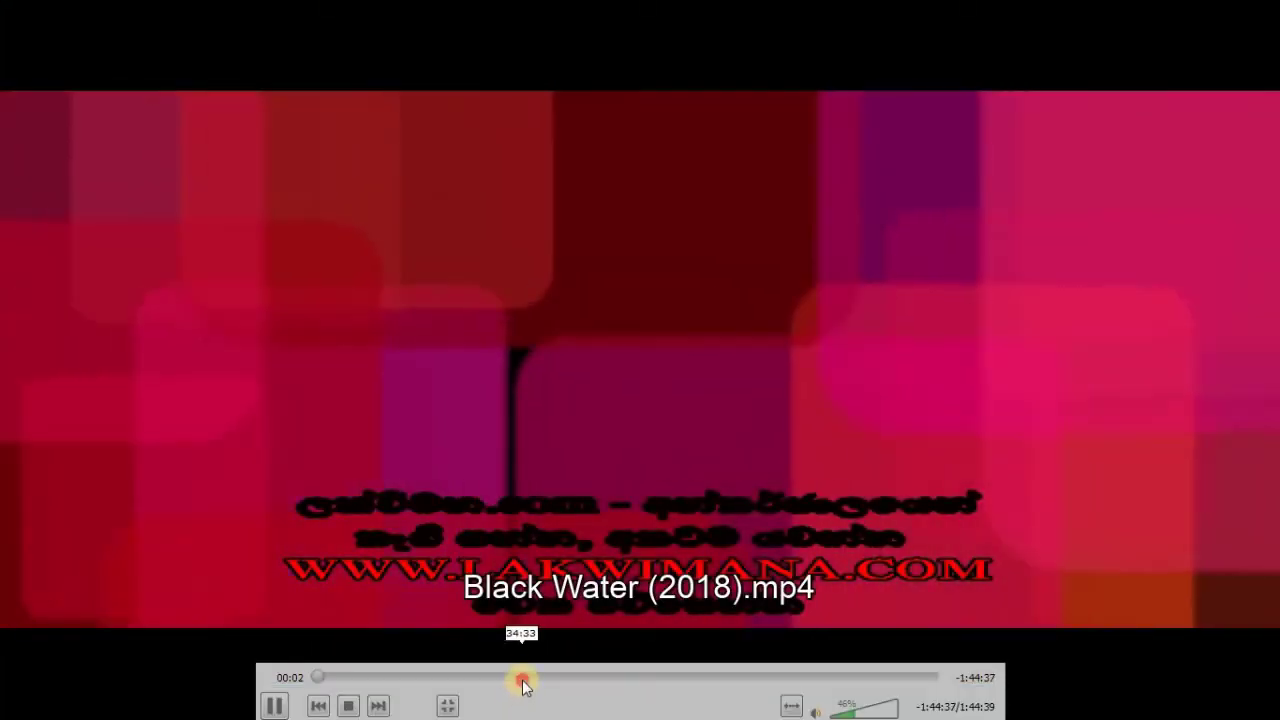
click(523, 677)
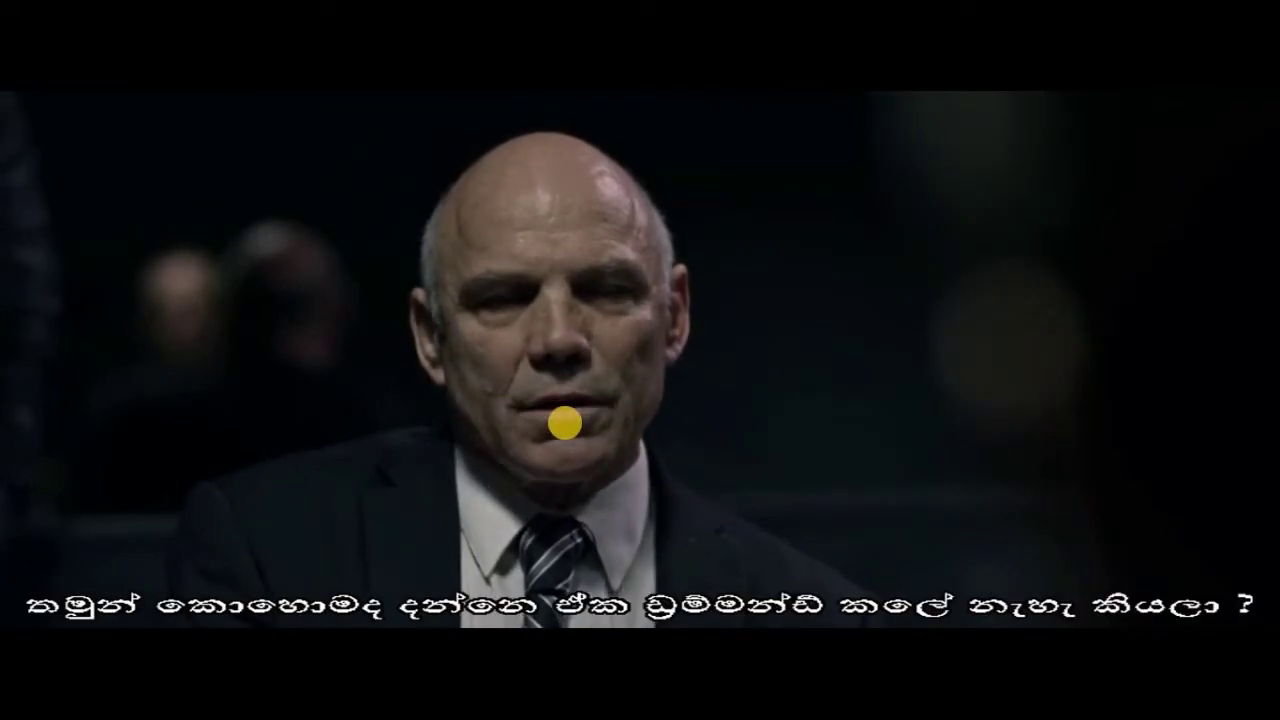
double_click(565, 423)
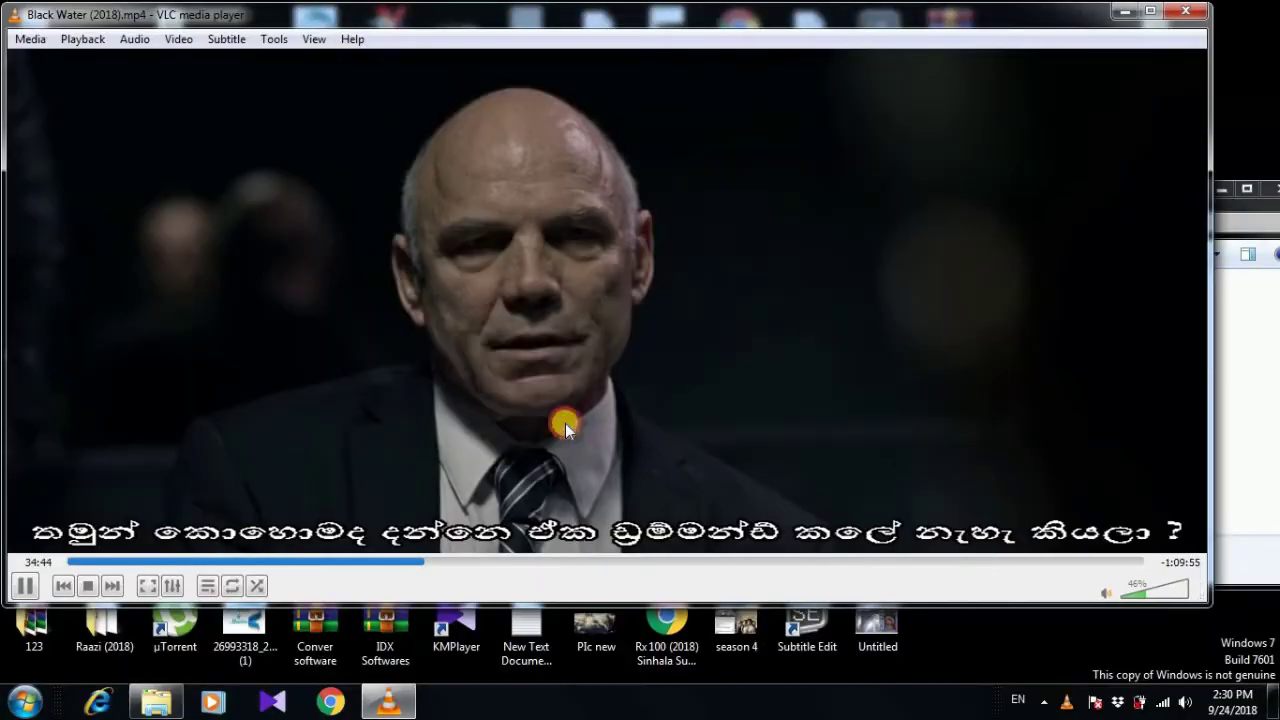
click(1185, 10)
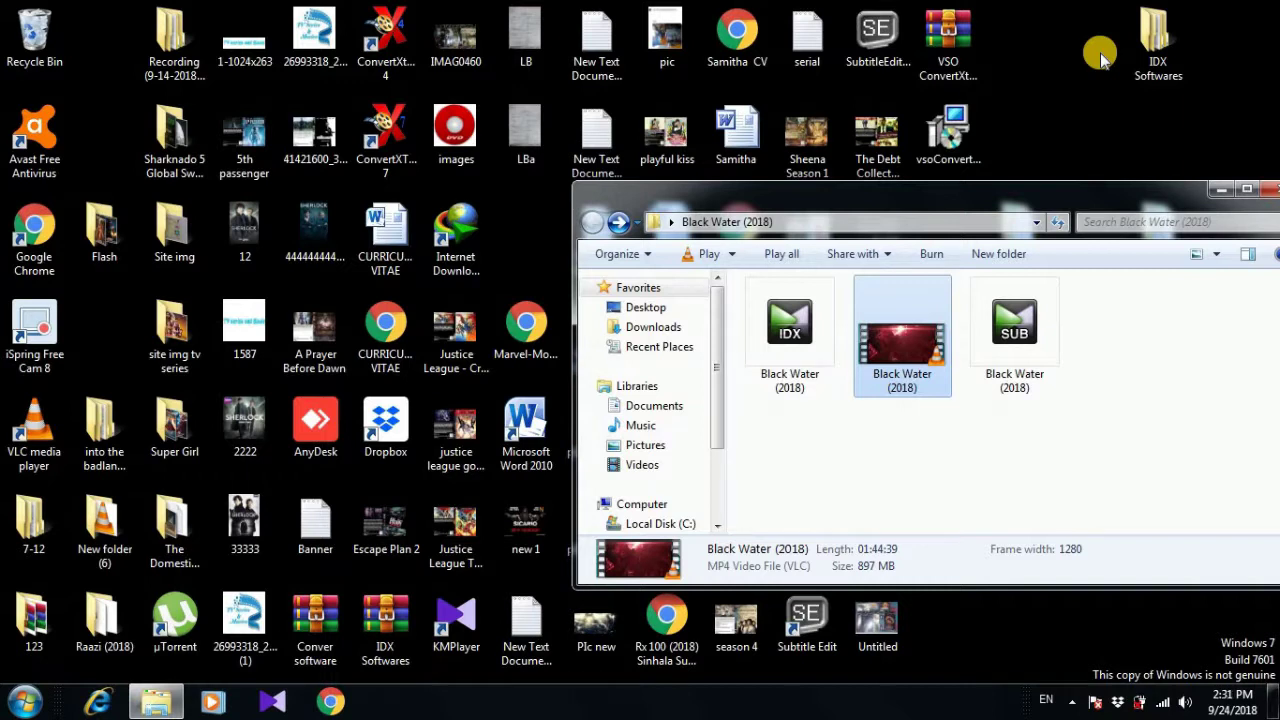
click(383, 124)
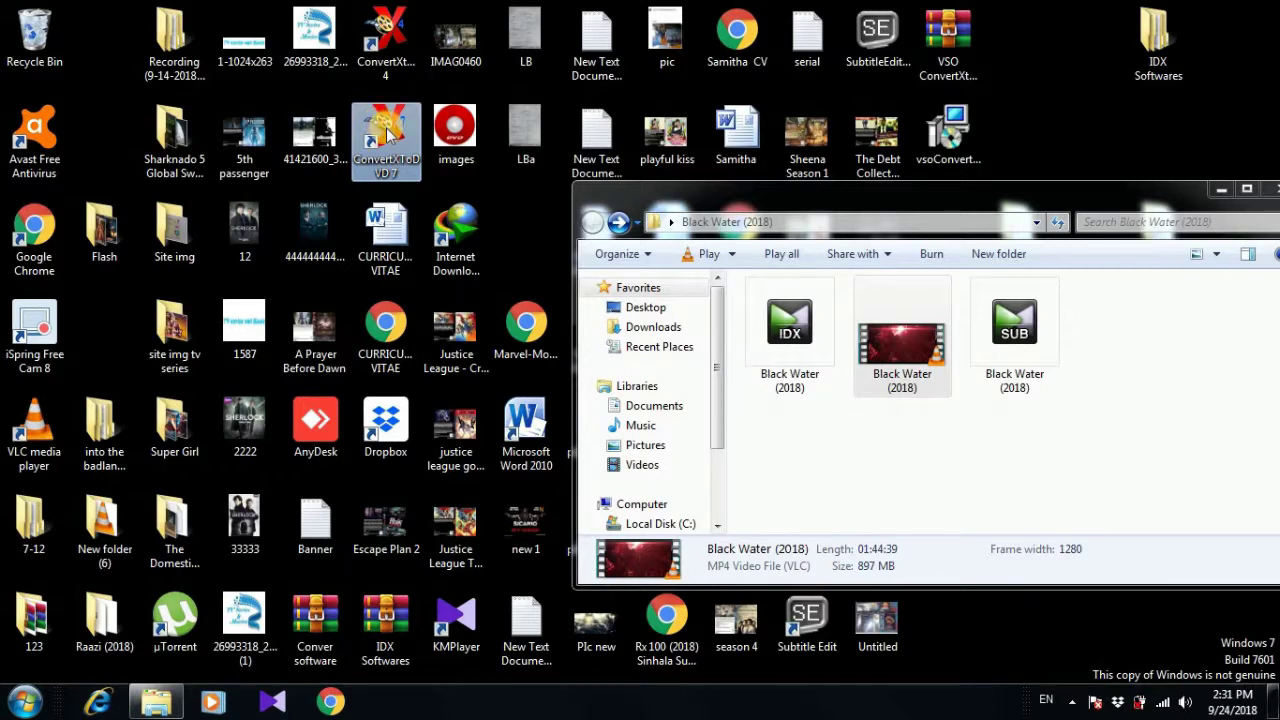
click(905, 370)
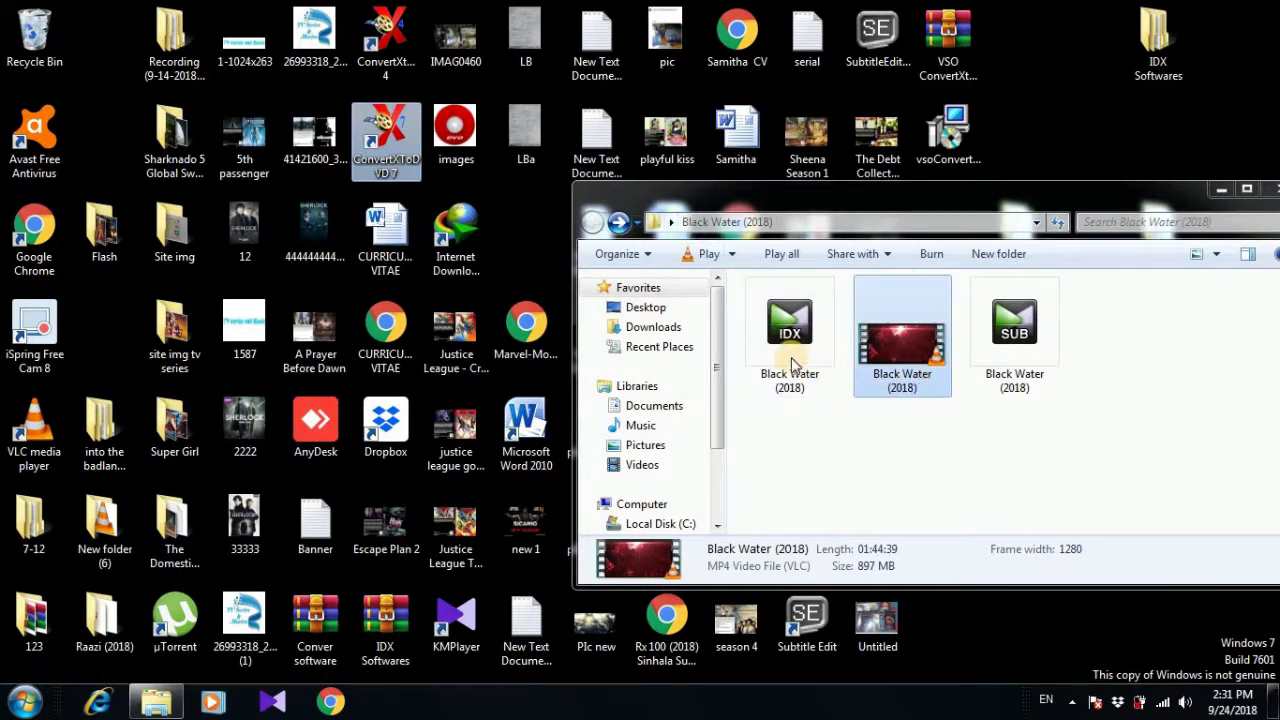
click(905, 380)
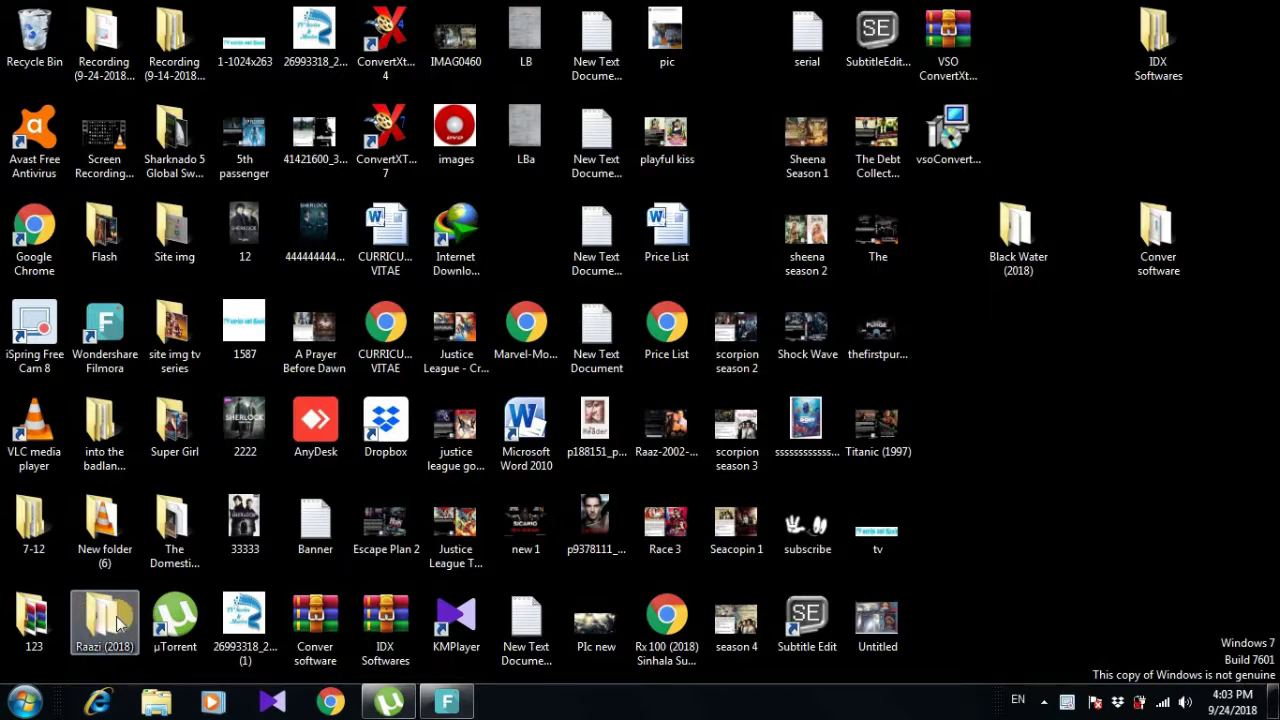
Switch to the remote desktop 192.168.8.80 and reposition the ConvertXtoDVD 7 window there.
click(5, 705)
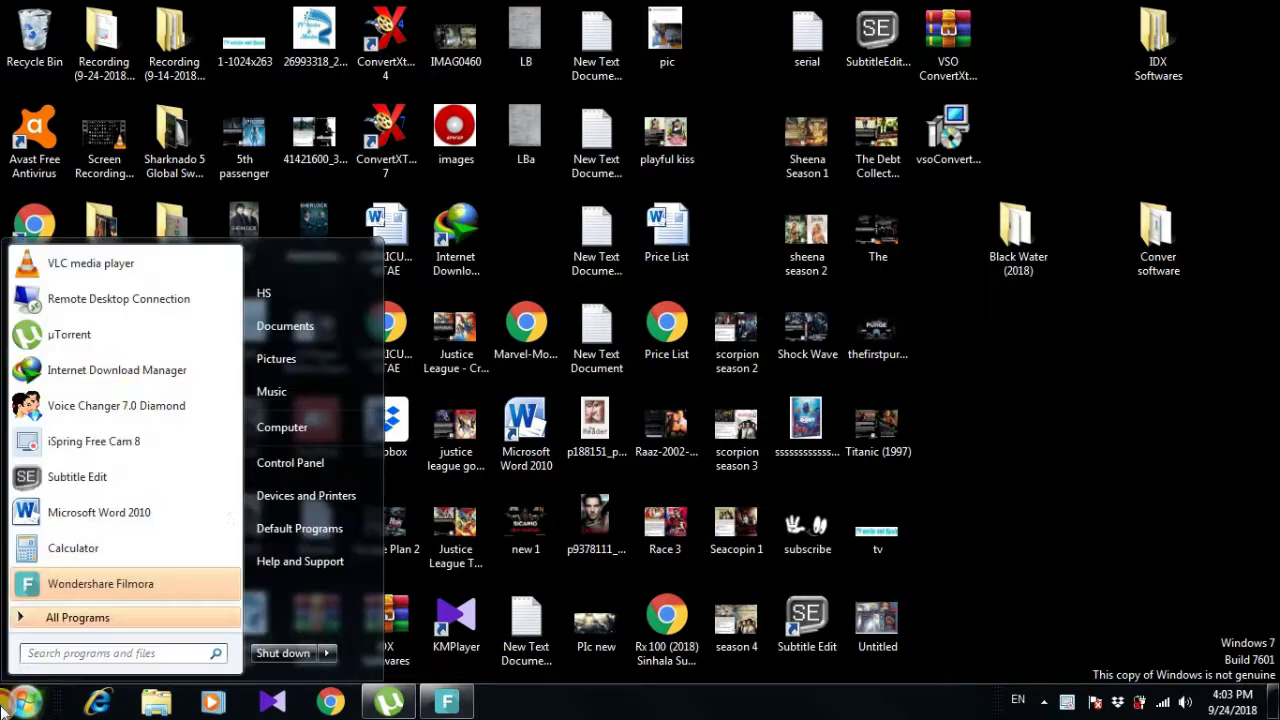
mouse_move(225, 306)
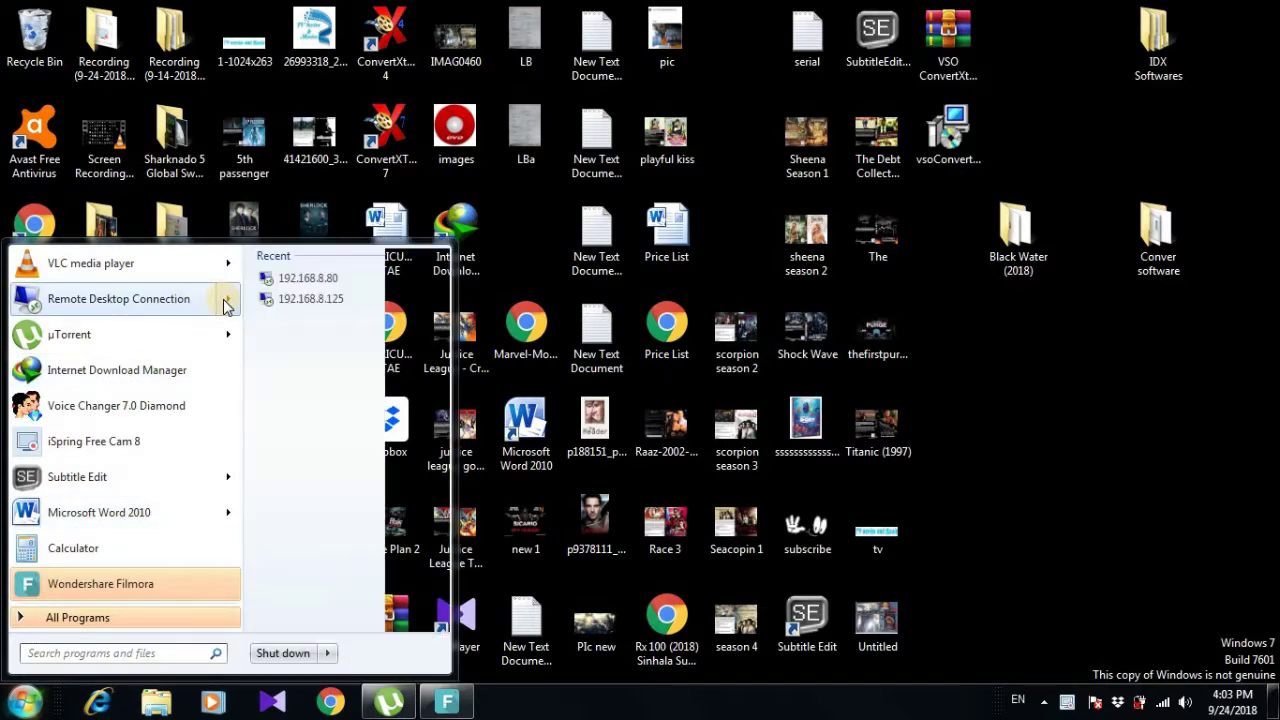
click(322, 280)
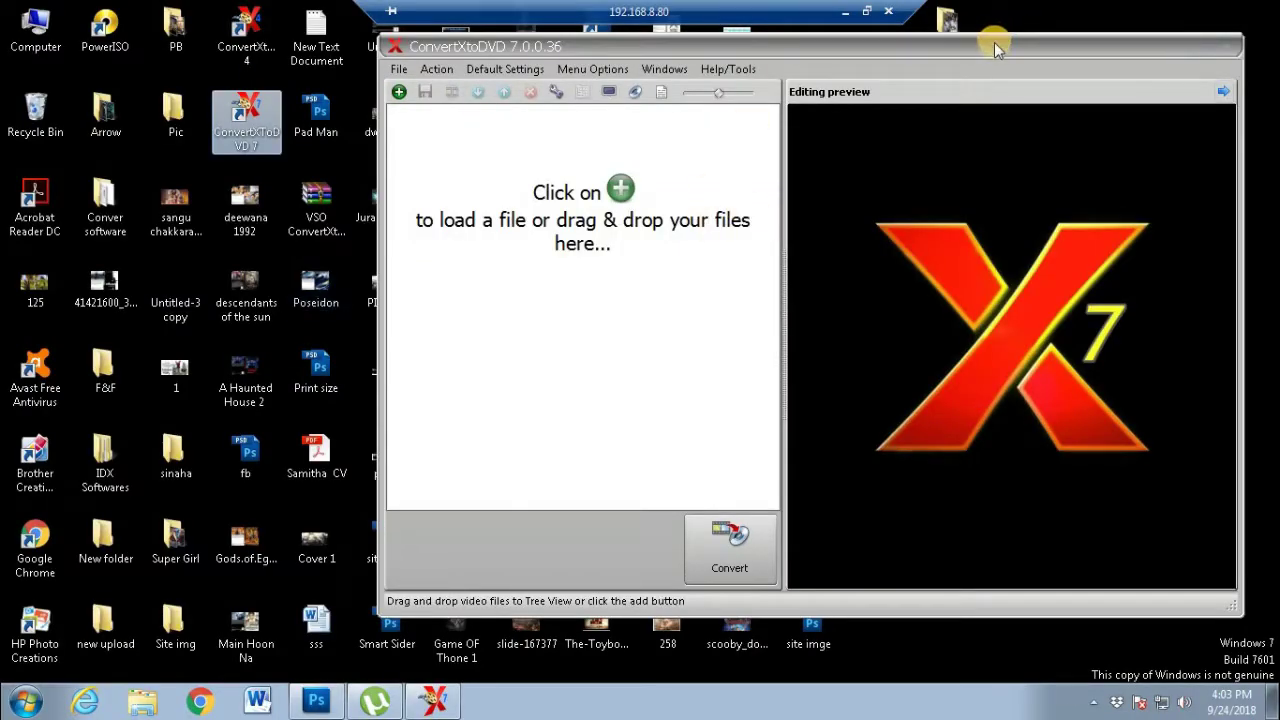
drag(957, 72, 808, 171)
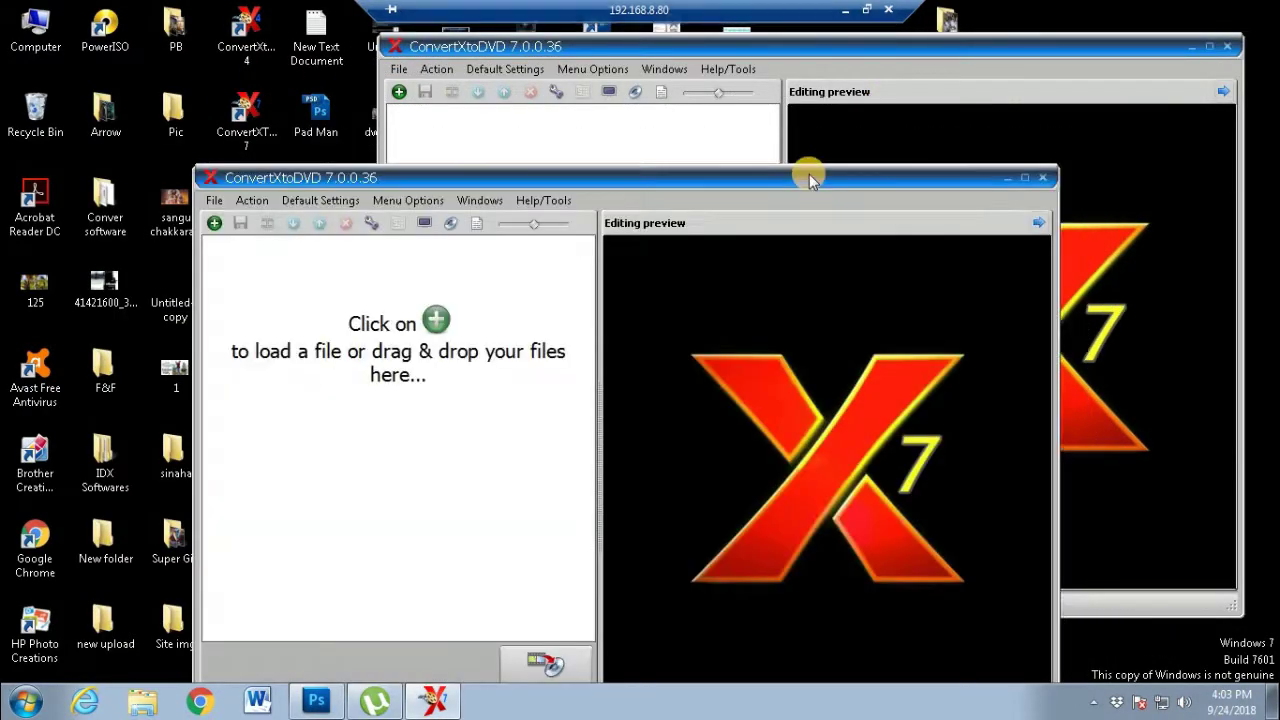
drag(1012, 120, 1160, 36)
drag(614, 171, 602, 73)
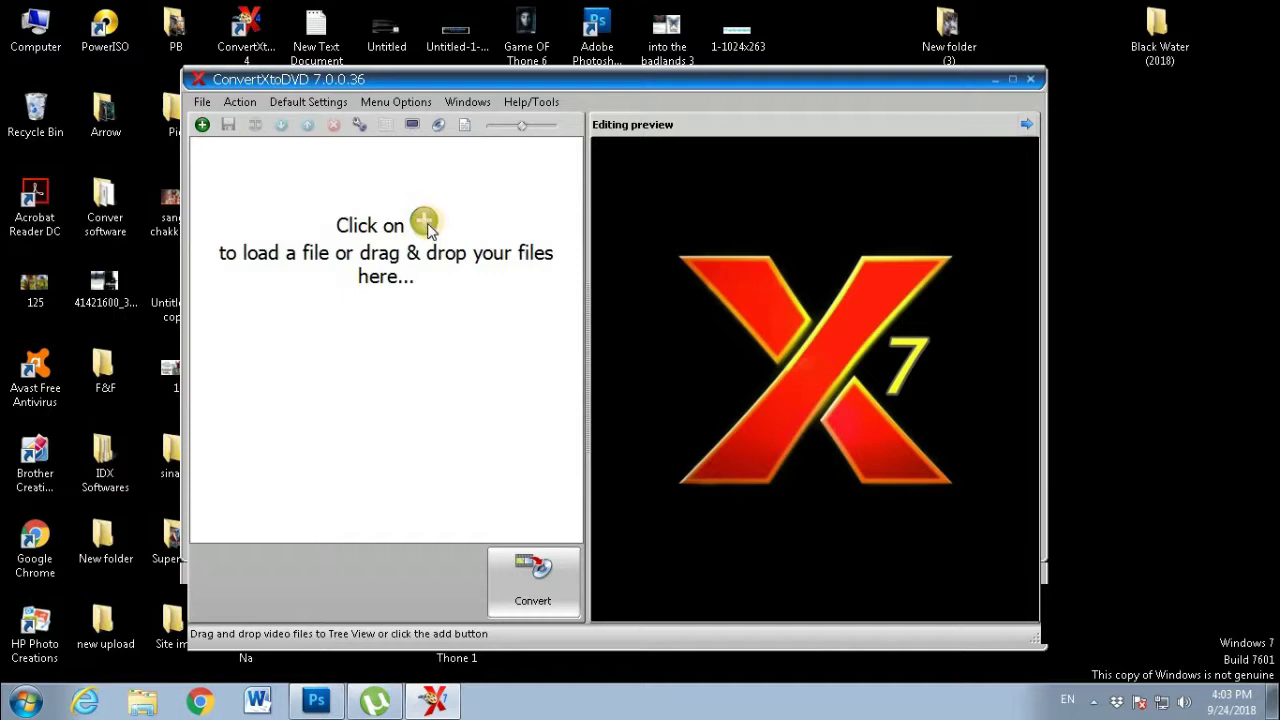
Add the Black Water (2018) video from the desktop's Black Water (2018) folder to the DVD project.
click(426, 224)
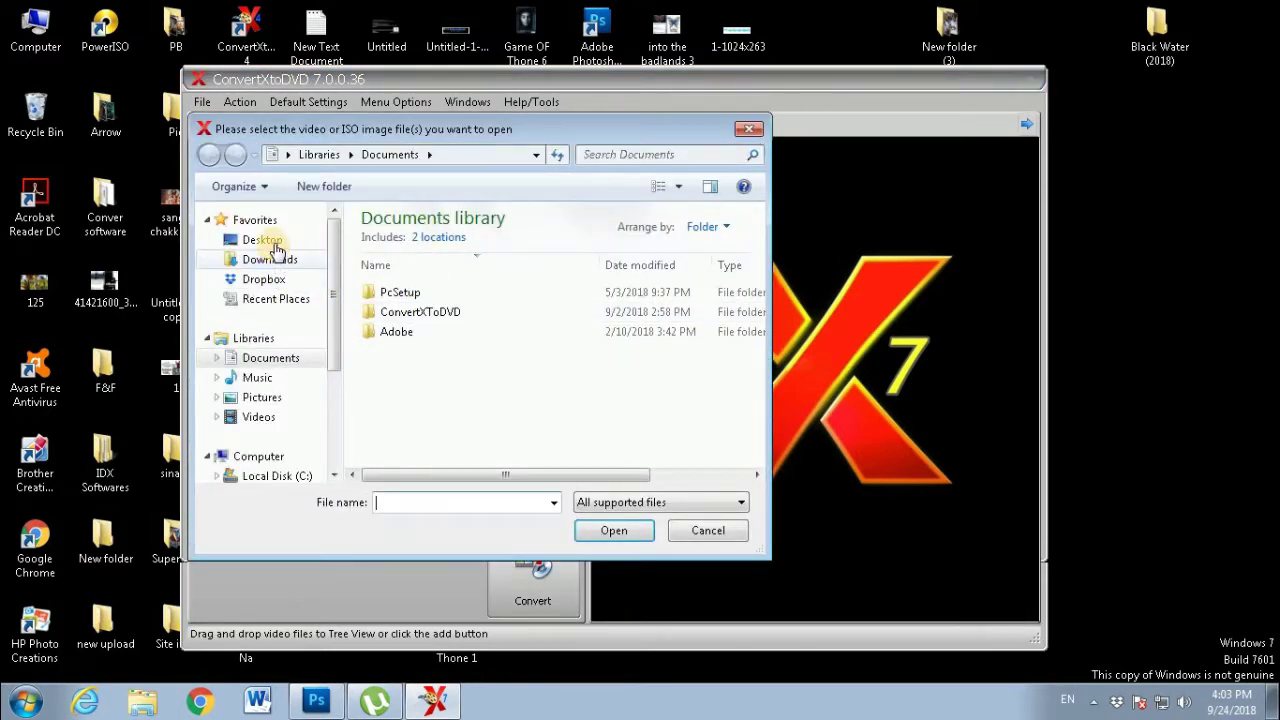
click(274, 240)
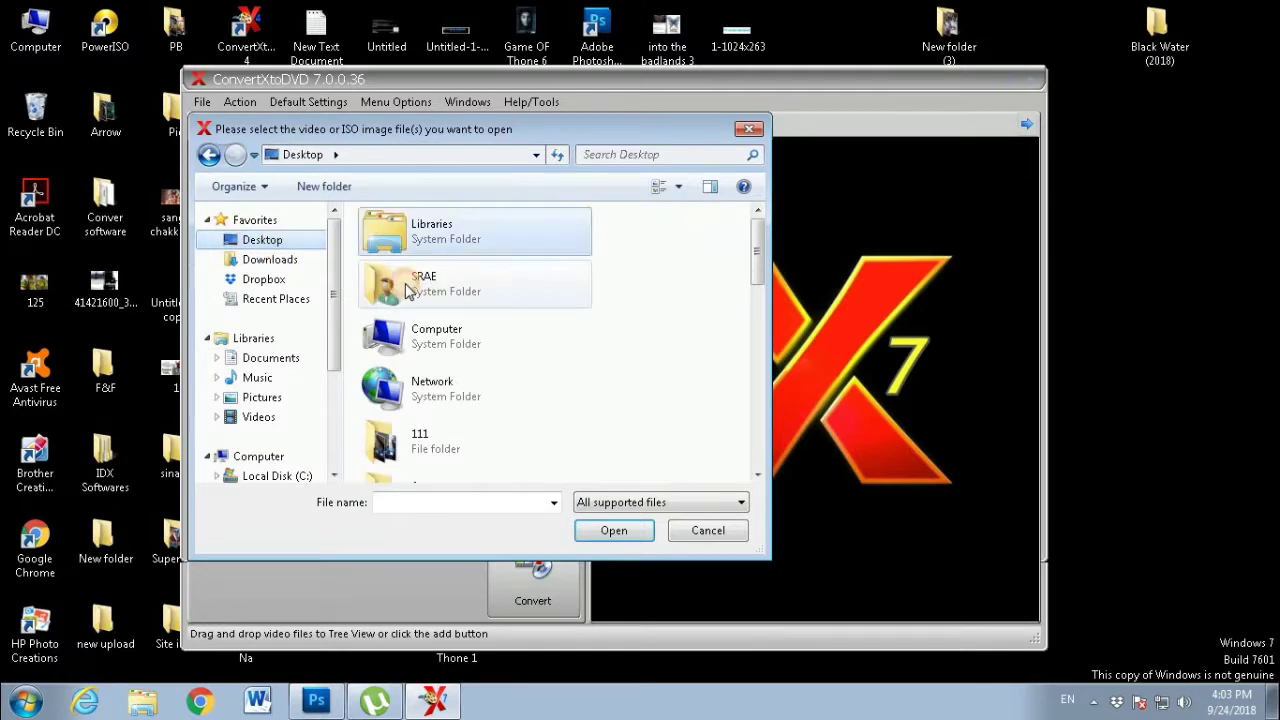
click(407, 290)
key(b)
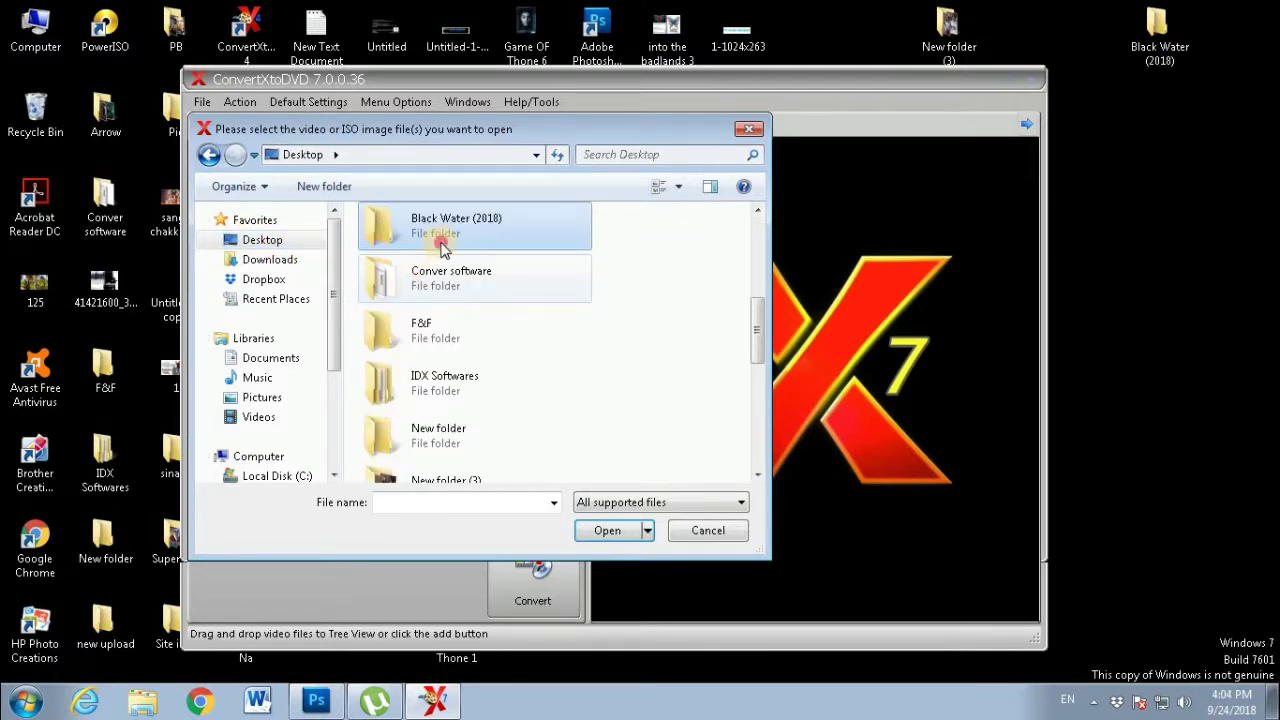
double_click(443, 248)
double_click(443, 248)
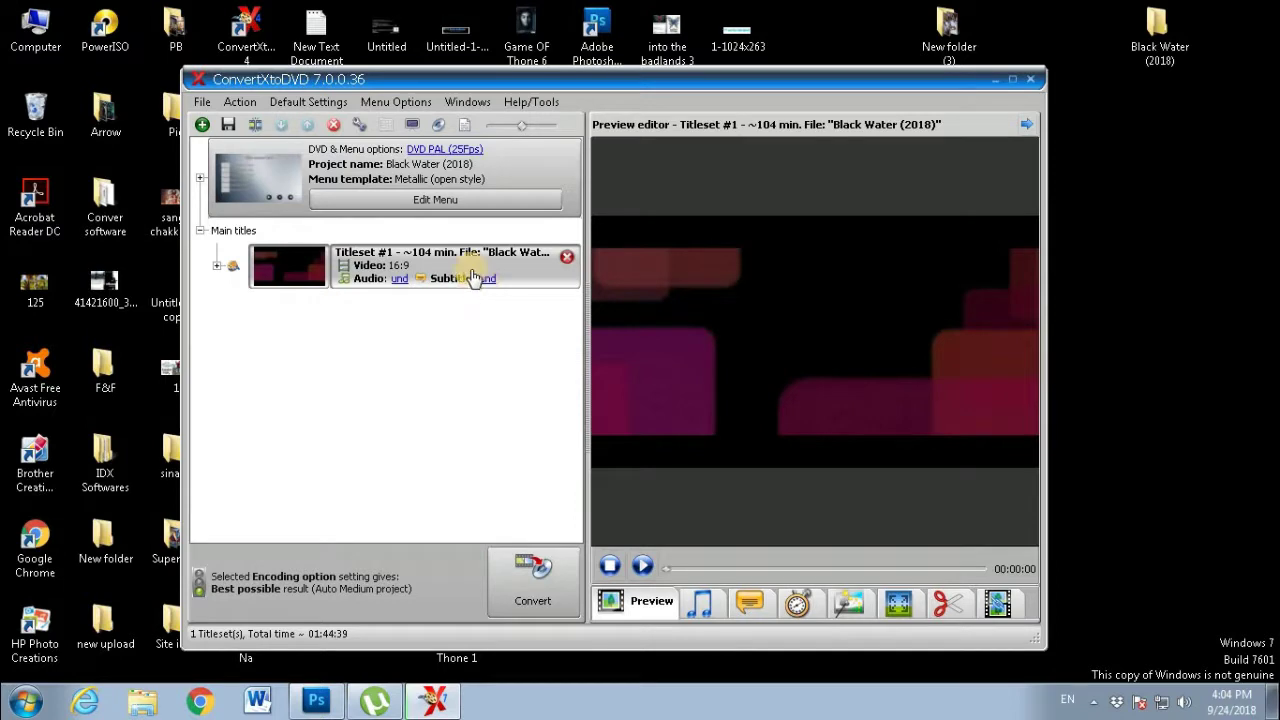
Apply the Movie structure with the Cinema text-button navigation theme to the DVD project's menu.
click(430, 201)
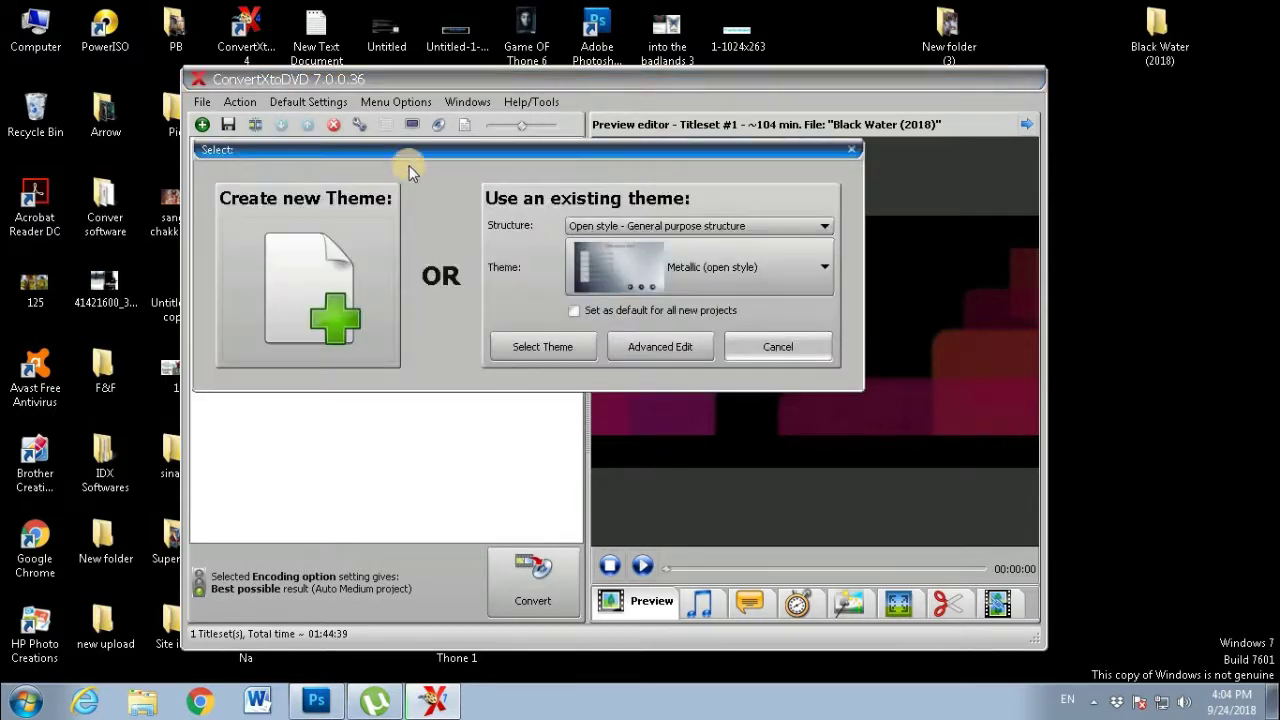
click(603, 226)
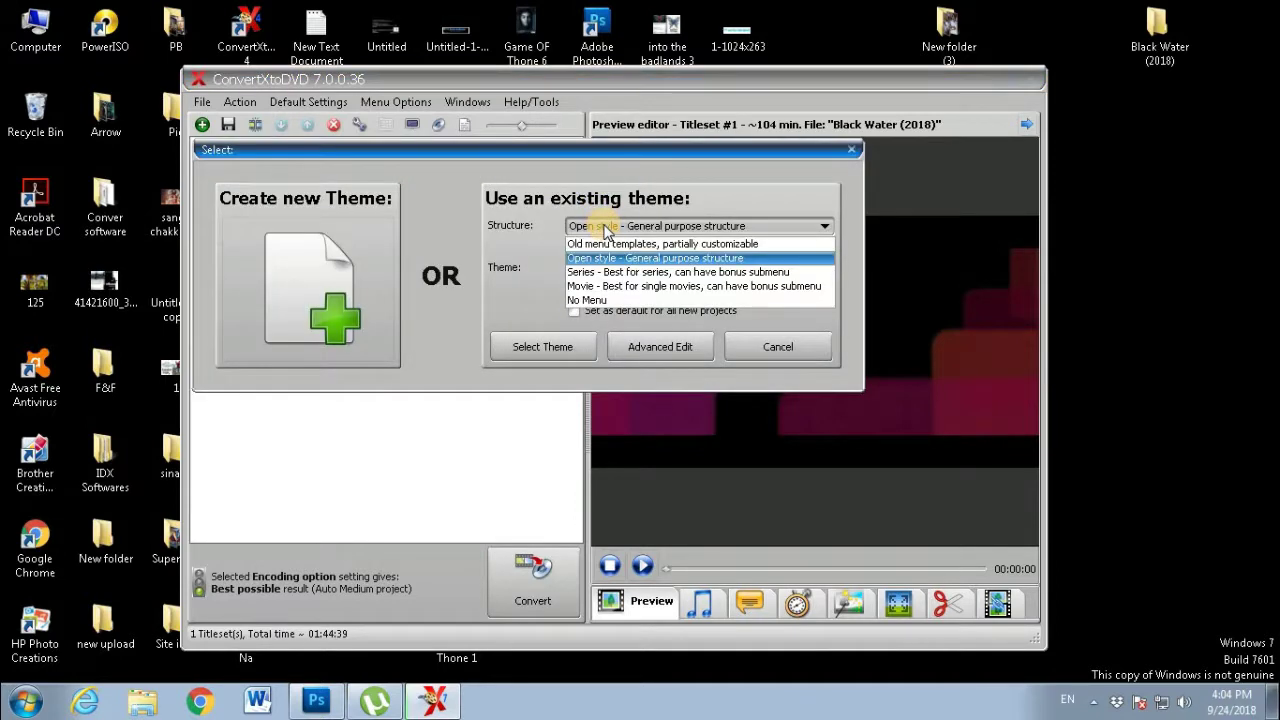
click(613, 289)
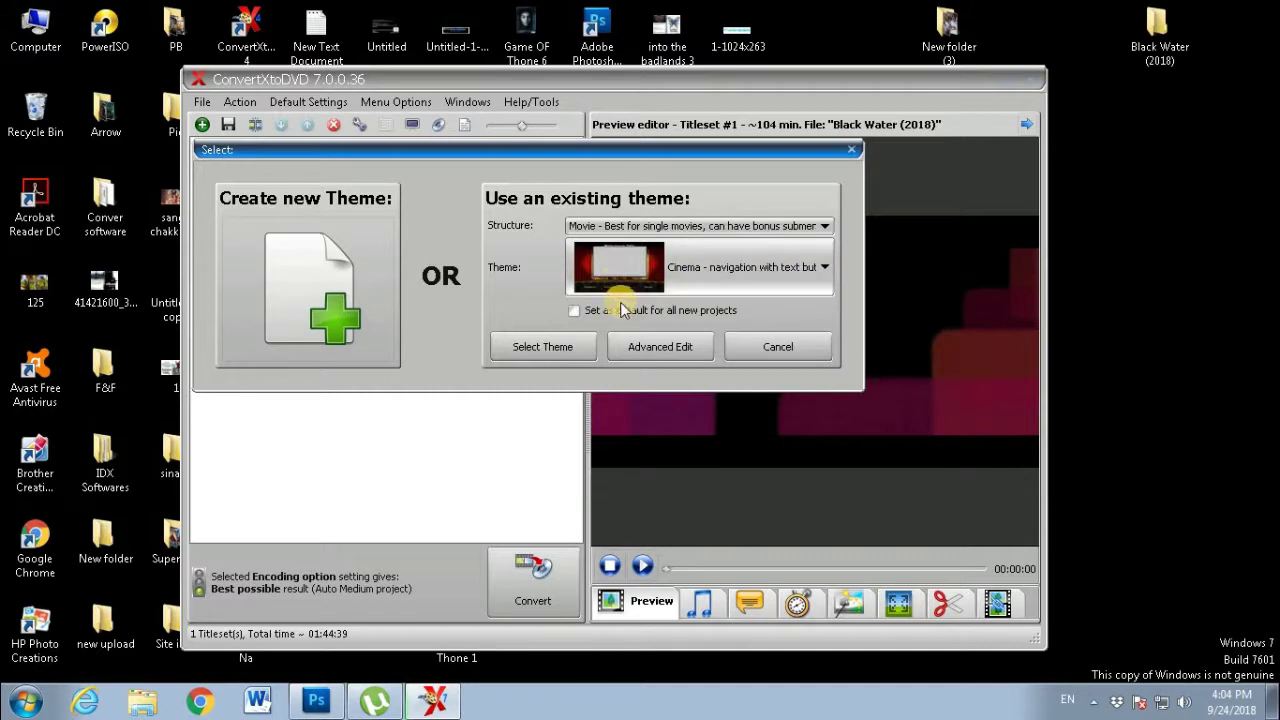
click(544, 350)
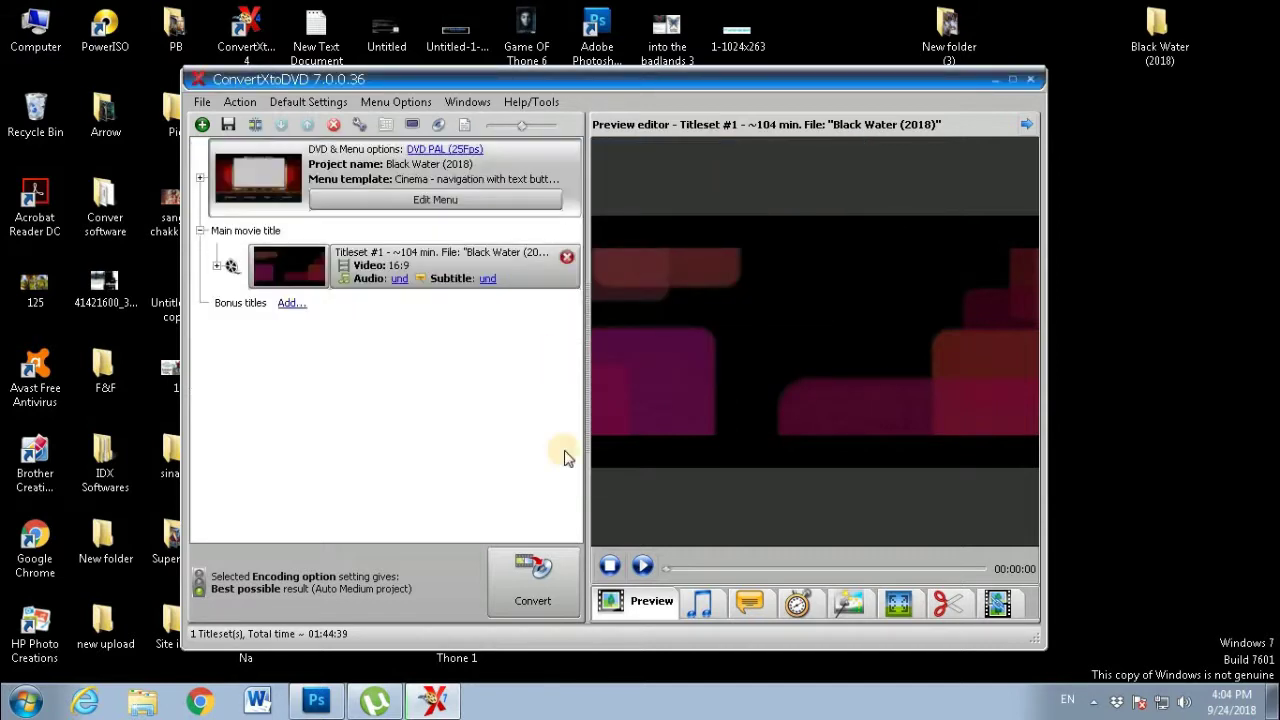
Start converting the Black Water (2018) project to DVD and pause the conversion.
click(533, 565)
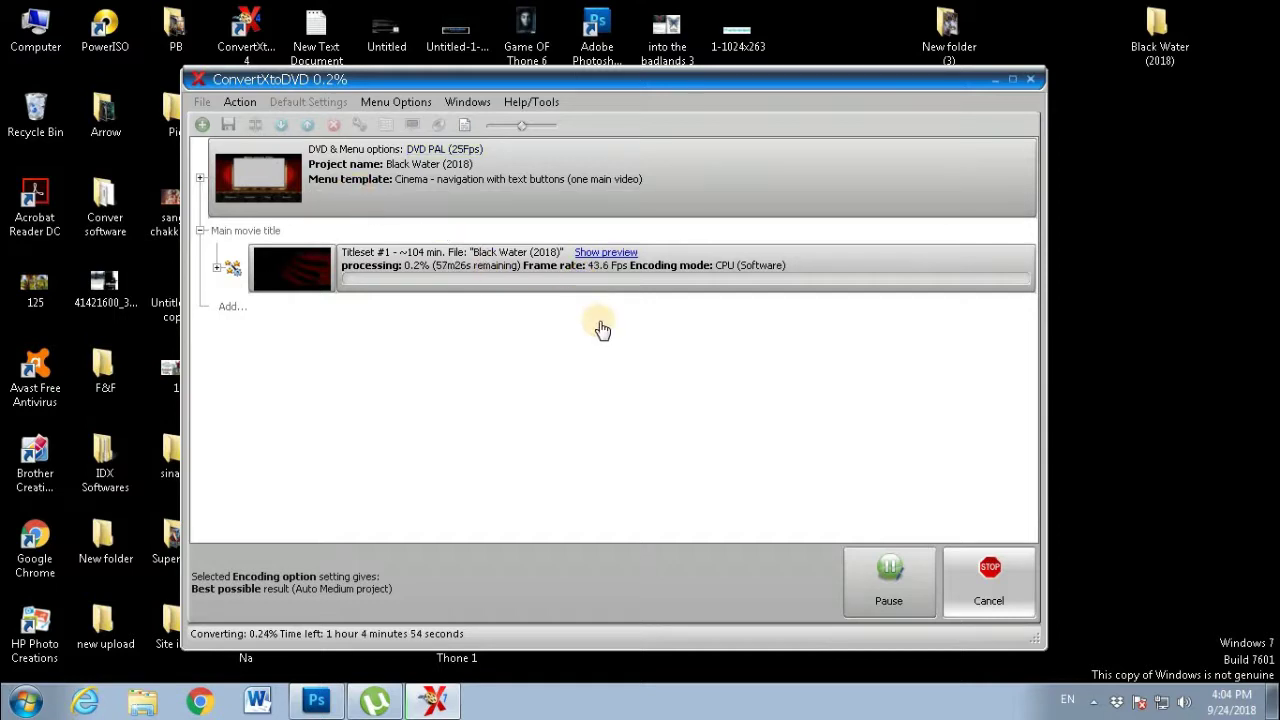
click(882, 577)
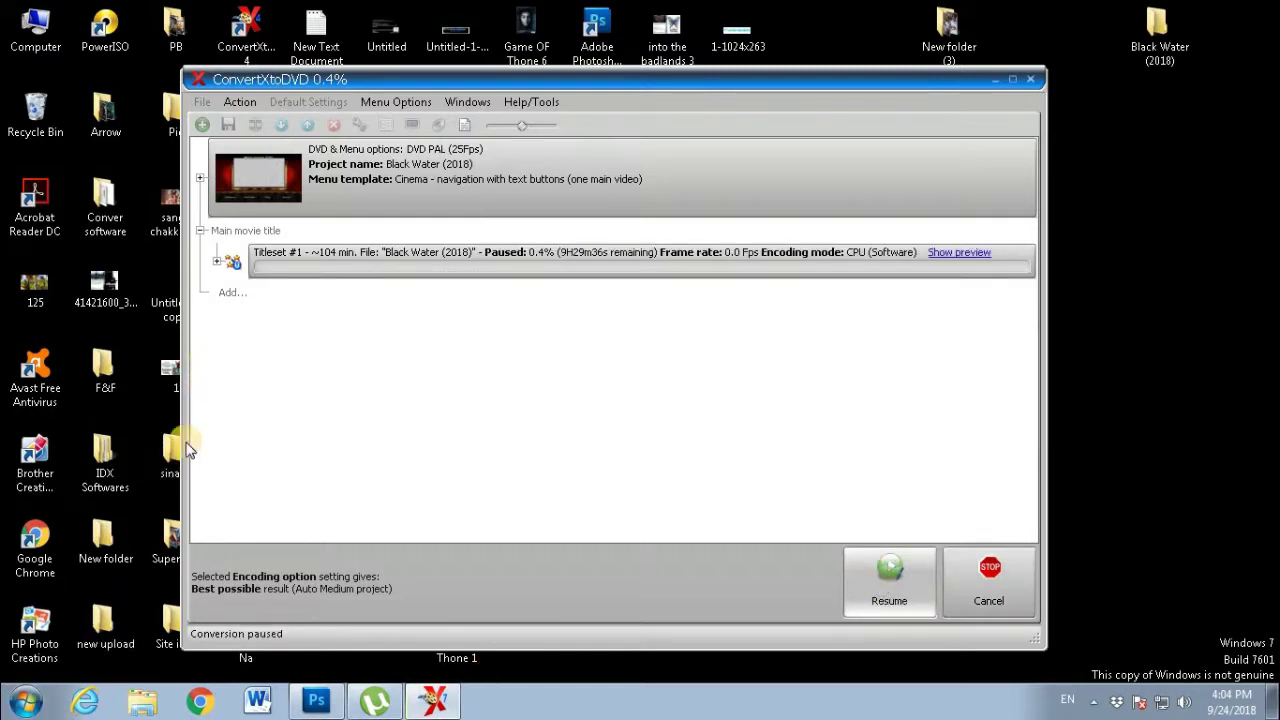
Browse the ConvertXToDVD output folder in the Documents library and examine the contents of the Skiptrace 2016 folder.
click(26, 701)
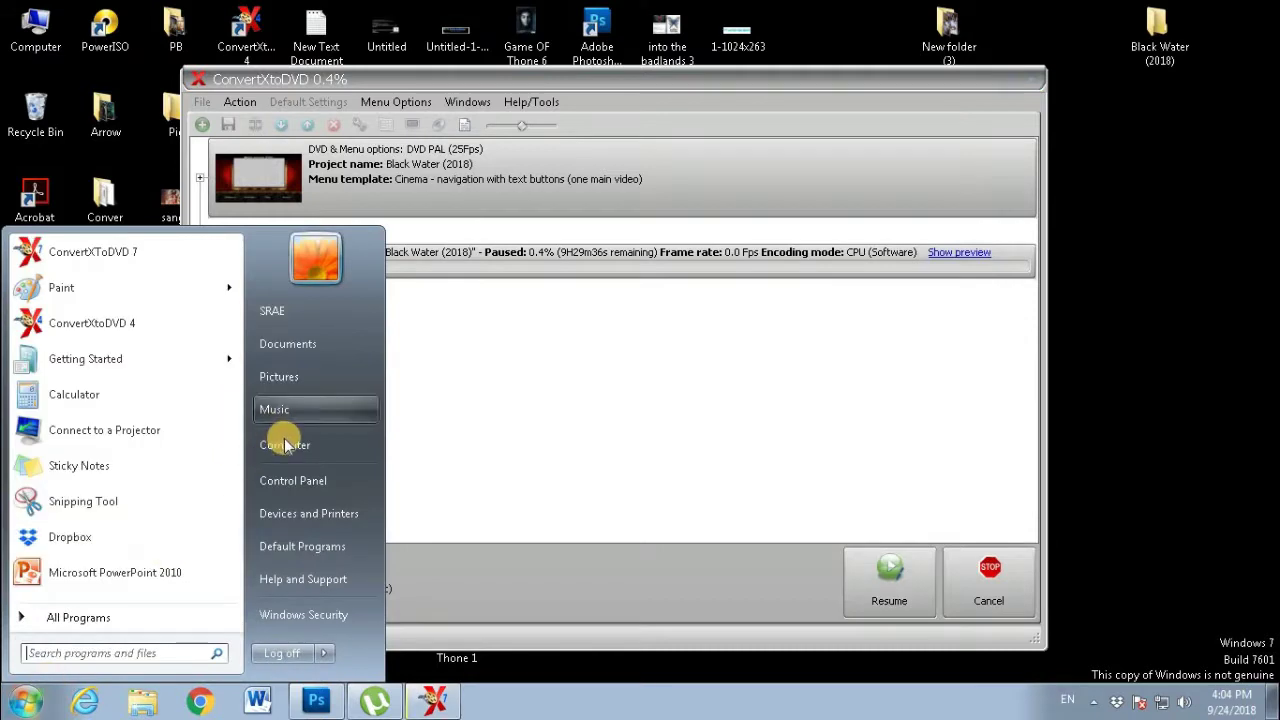
click(283, 376)
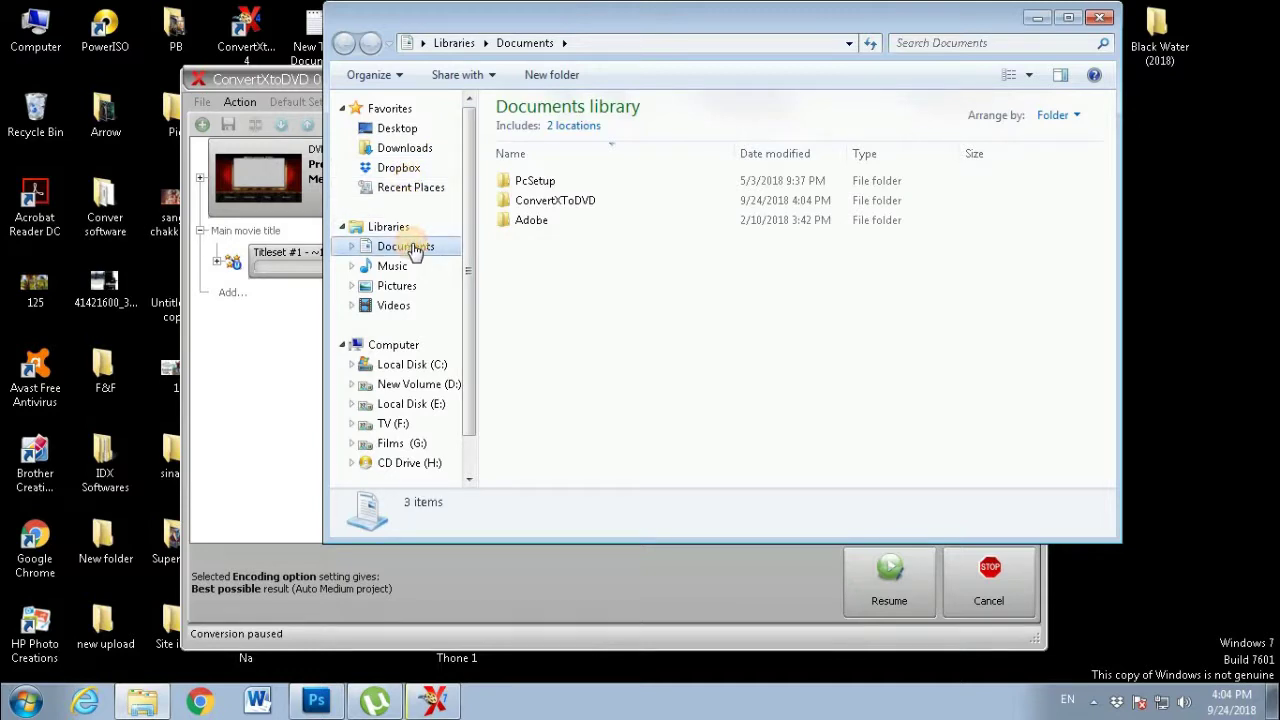
double_click(557, 205)
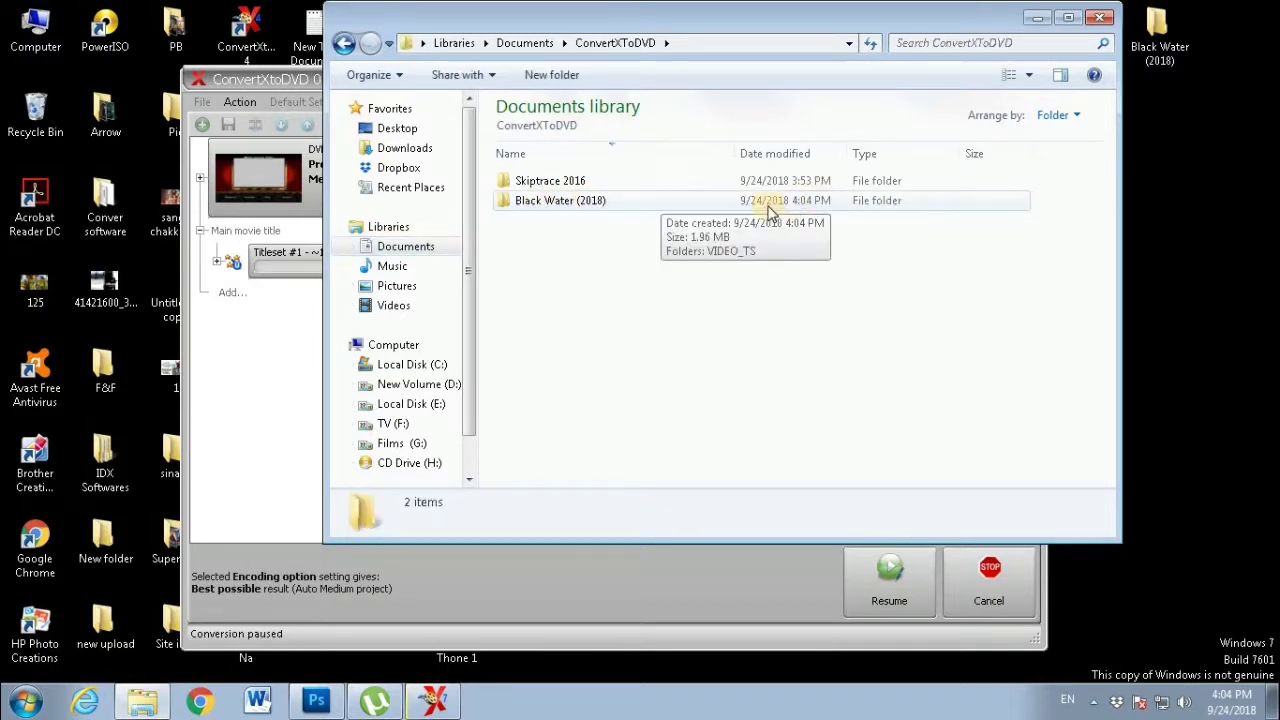
double_click(541, 186)
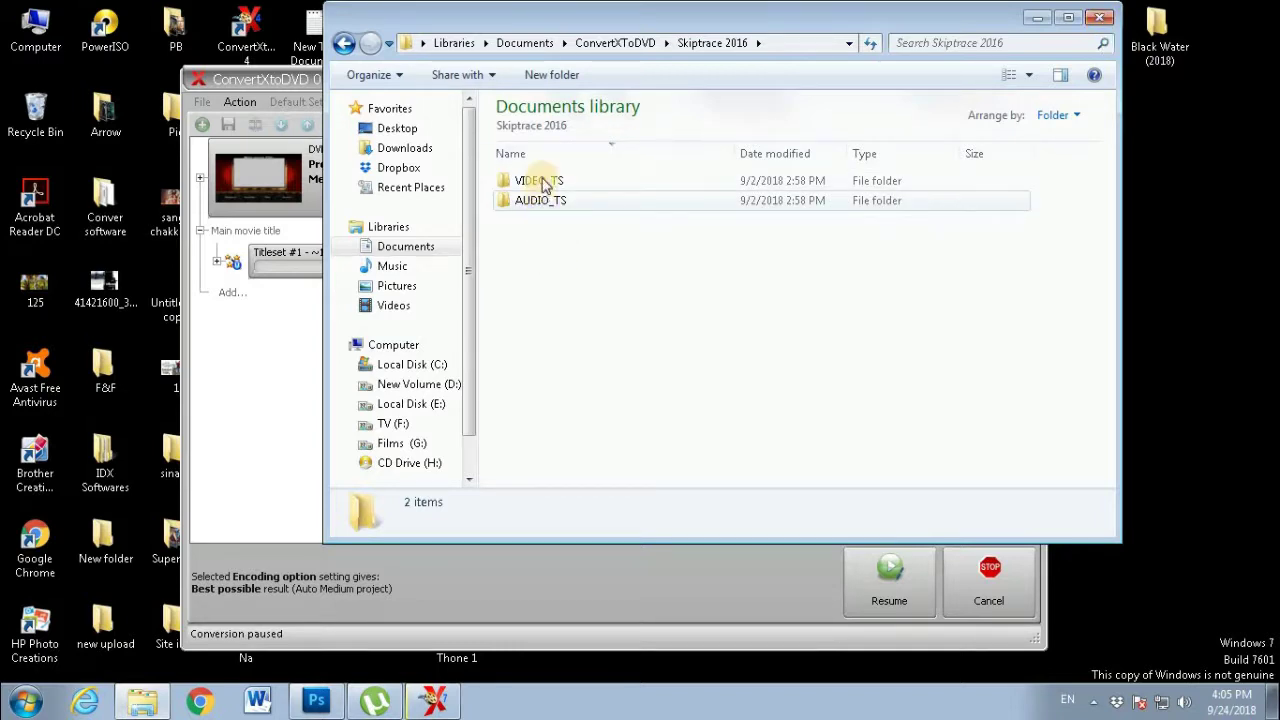
Return to ConvertXtoDVD and cancel the paused Black Water (2018) conversion.
click(279, 84)
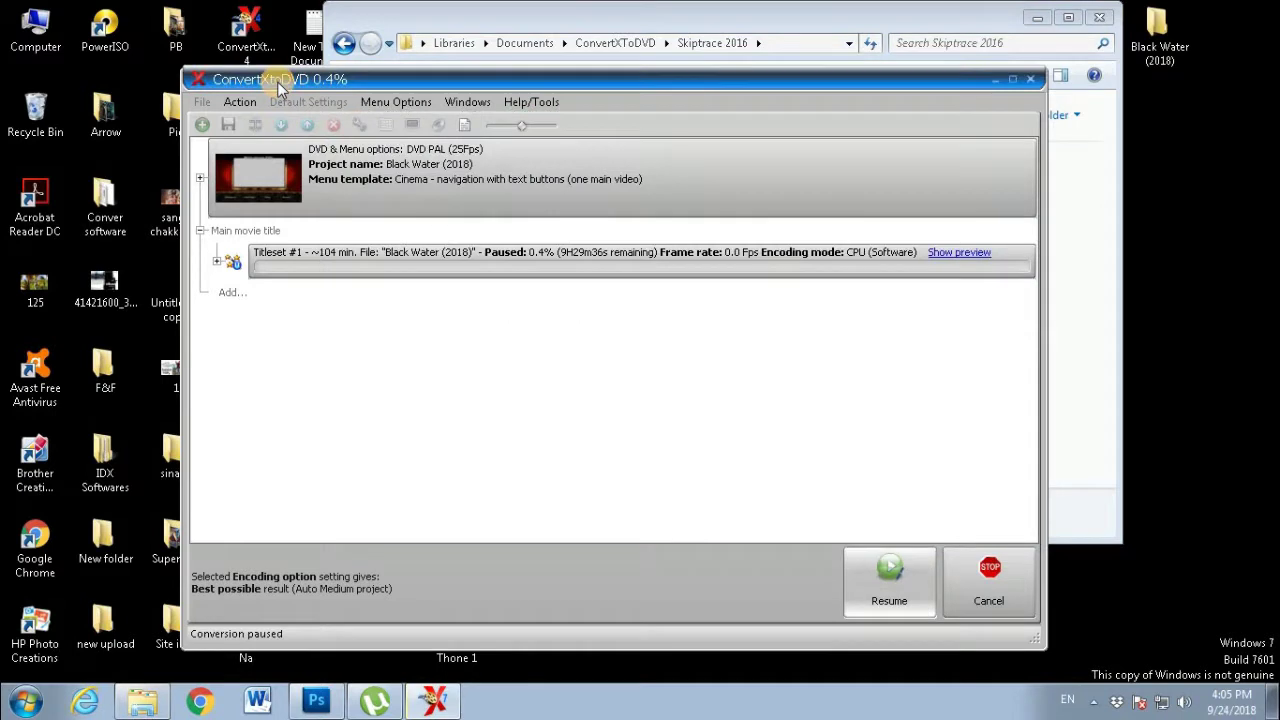
click(982, 577)
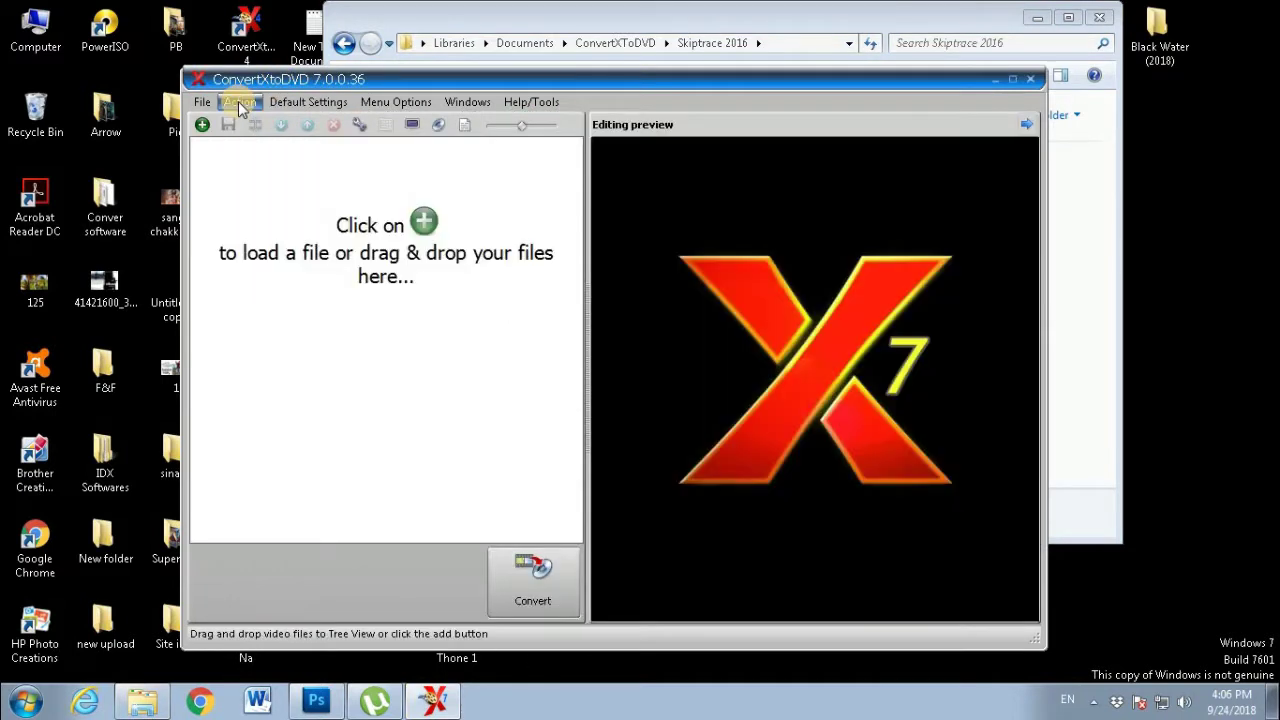
Try to burn an already converted project from the Skiptrace 2016 backup folder inside My Documents' ConvertXToDVD folder.
click(240, 103)
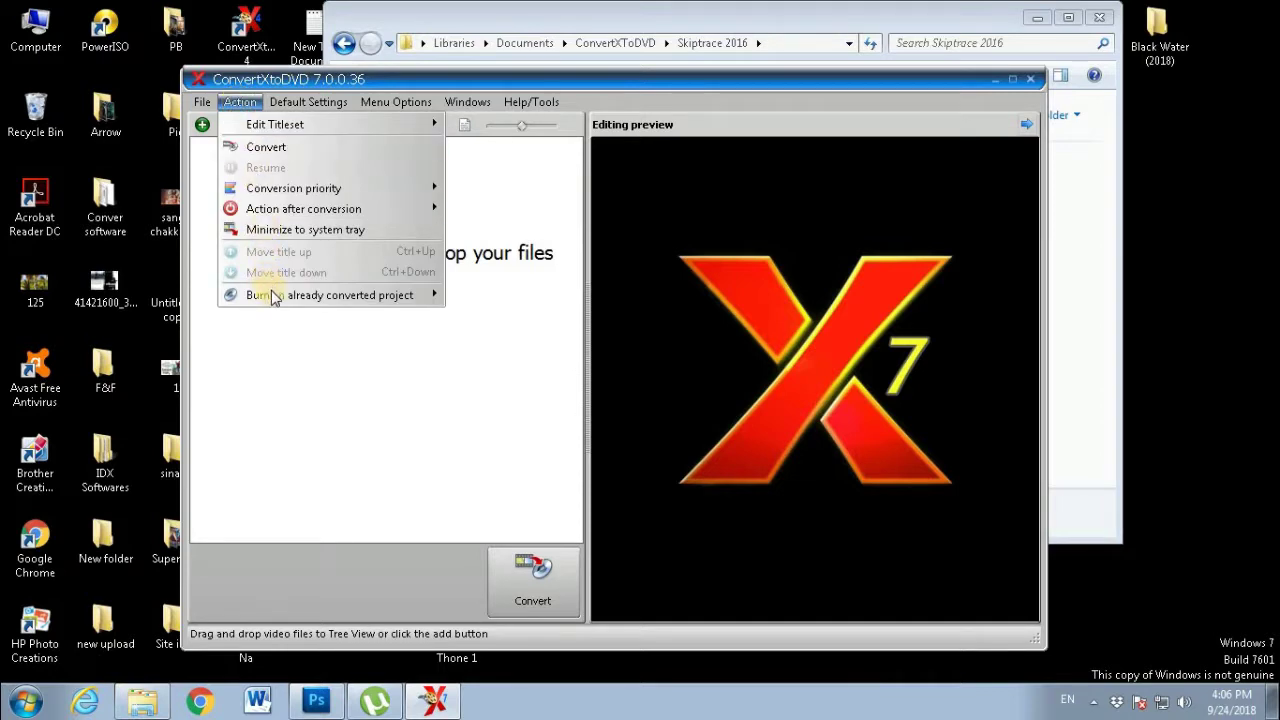
mouse_move(329, 294)
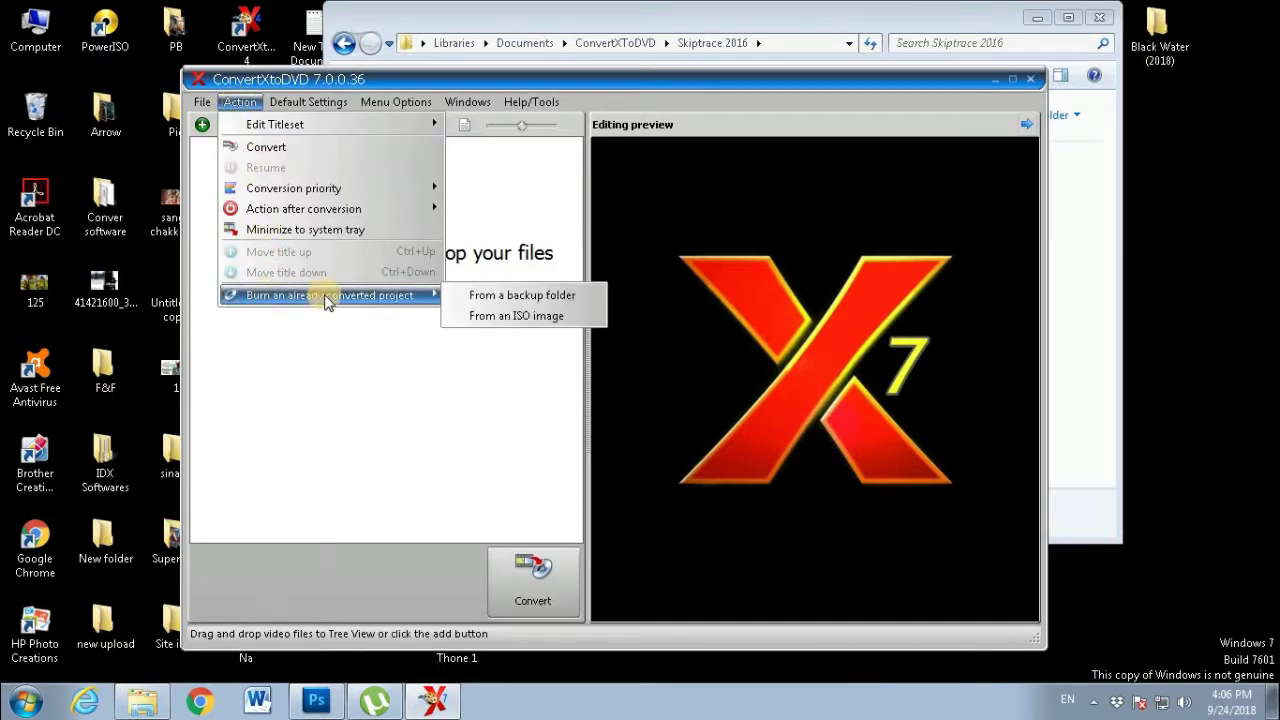
click(521, 296)
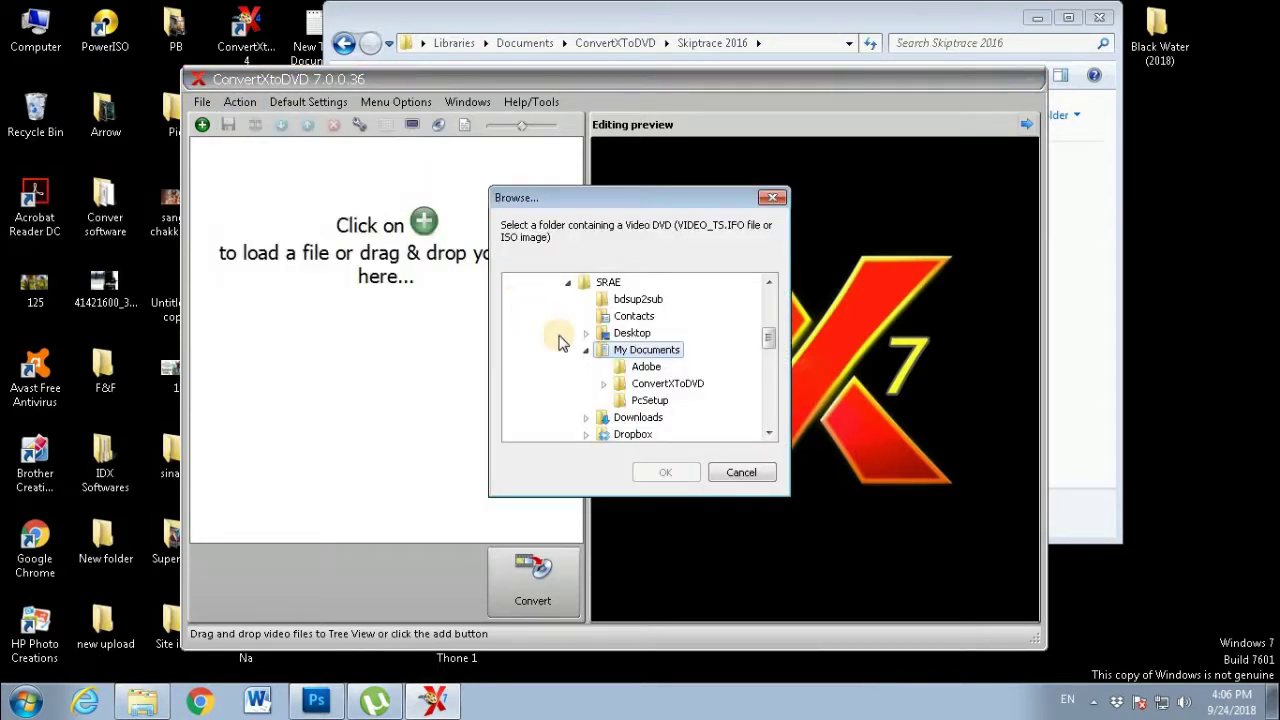
click(603, 384)
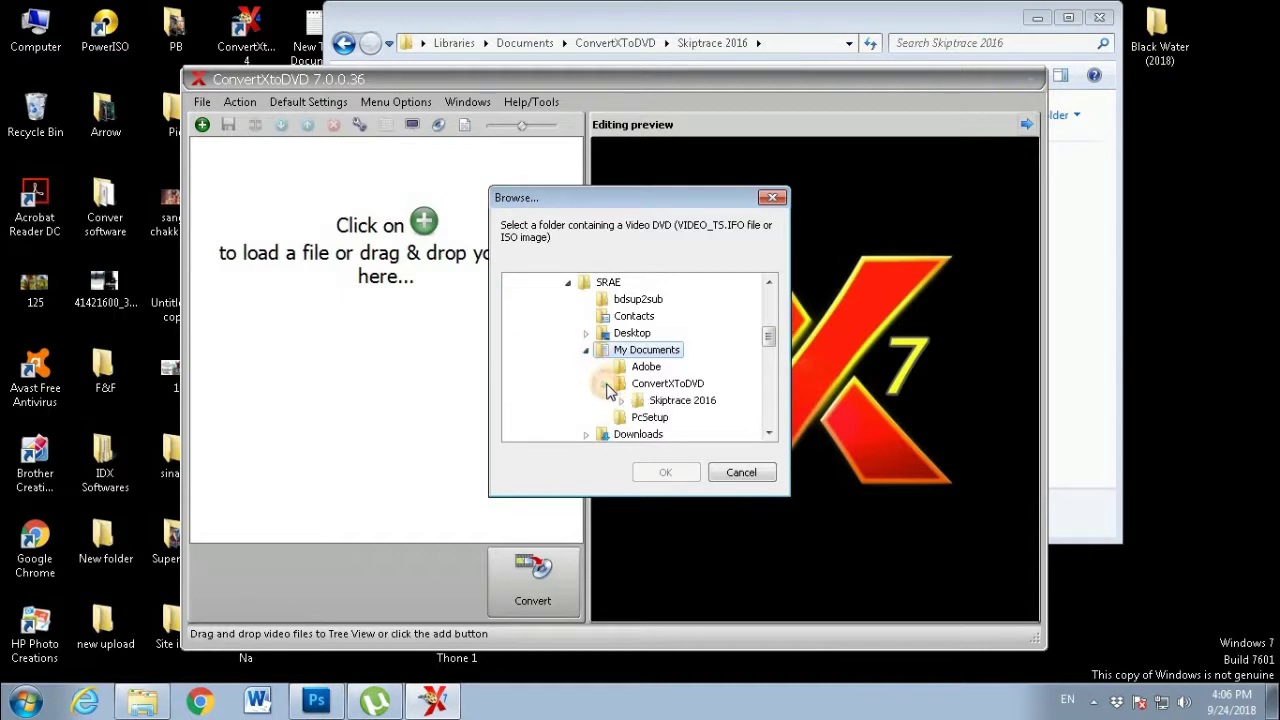
click(680, 403)
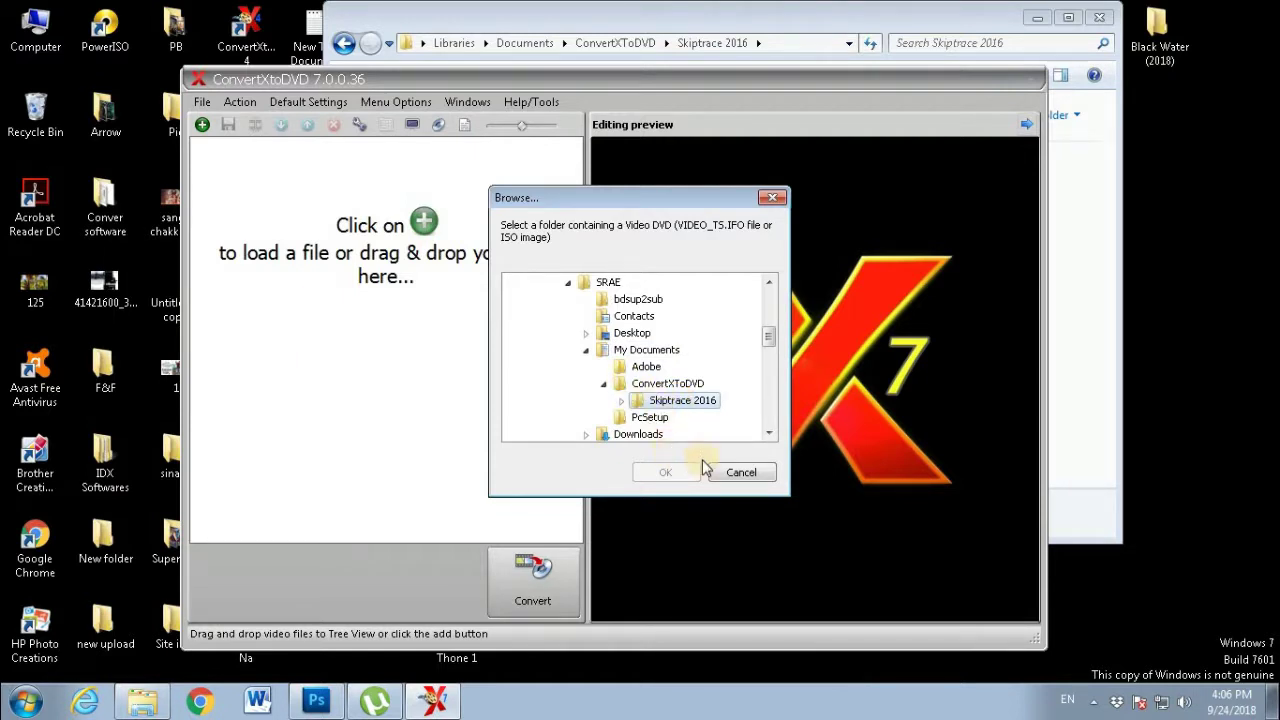
click(733, 472)
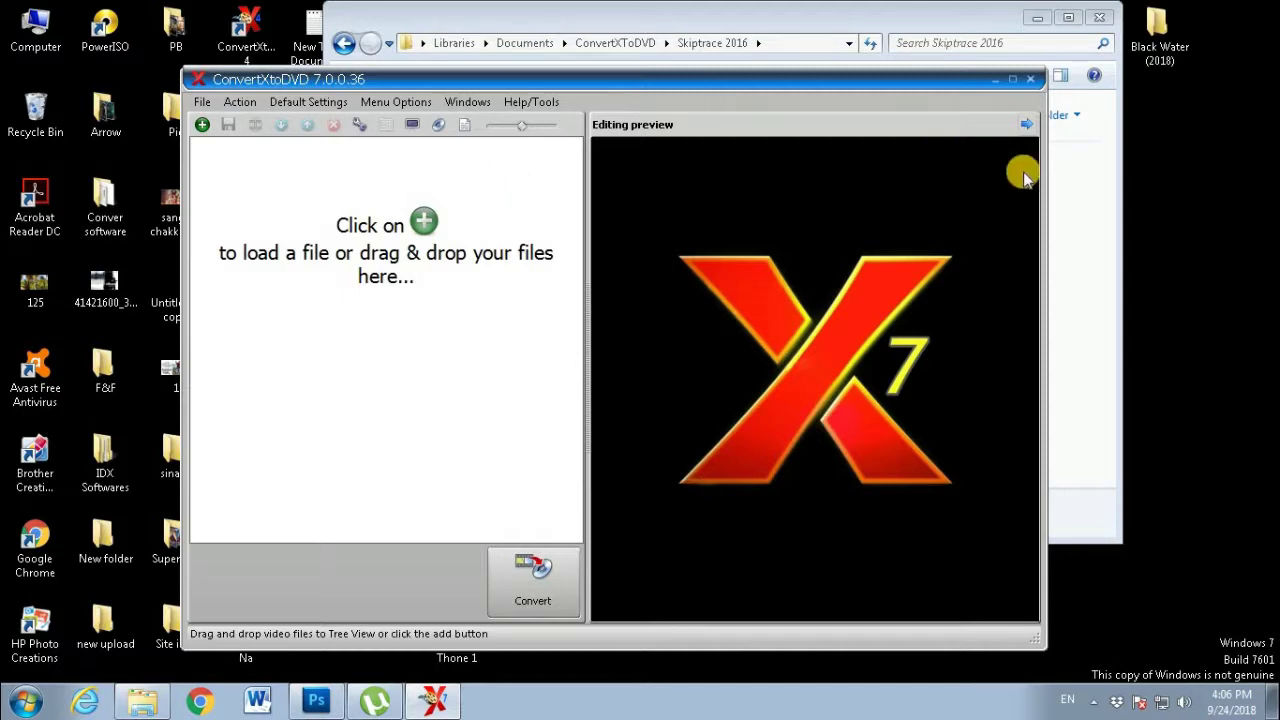
Close ConvertXtoDVD and the Skiptrace 2016 folder window on the remote desktop.
click(1035, 78)
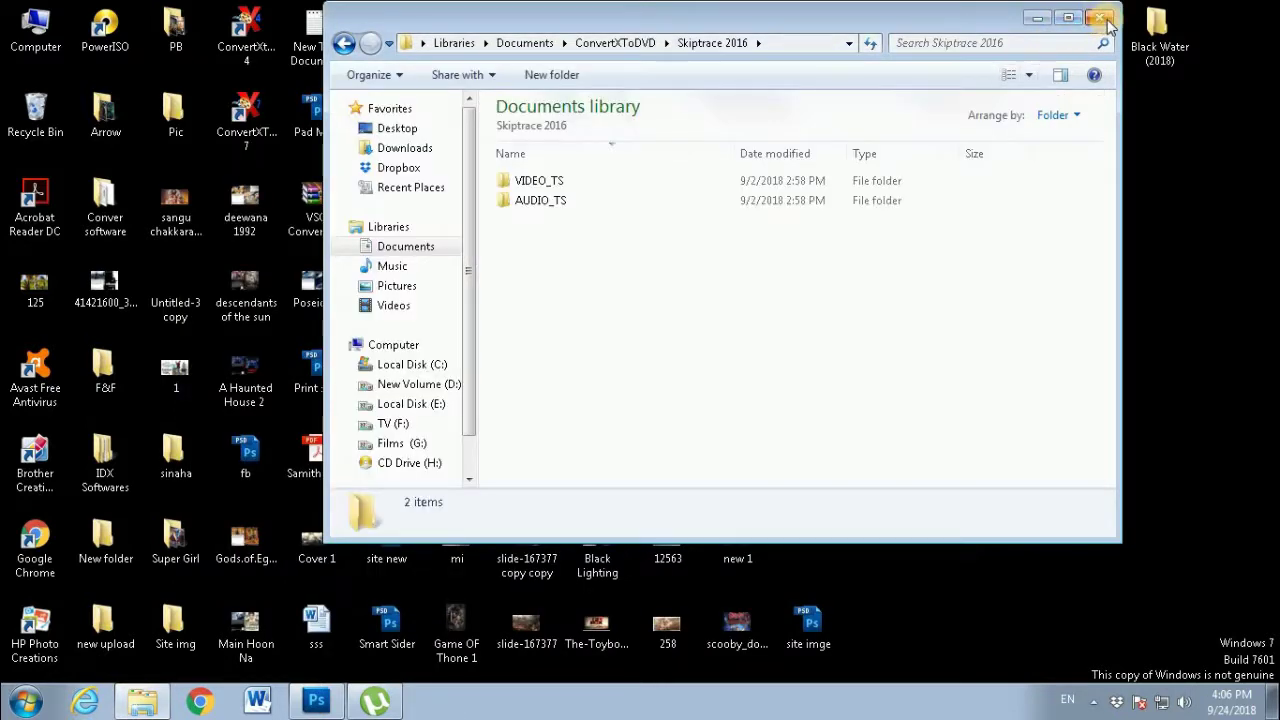
click(1102, 20)
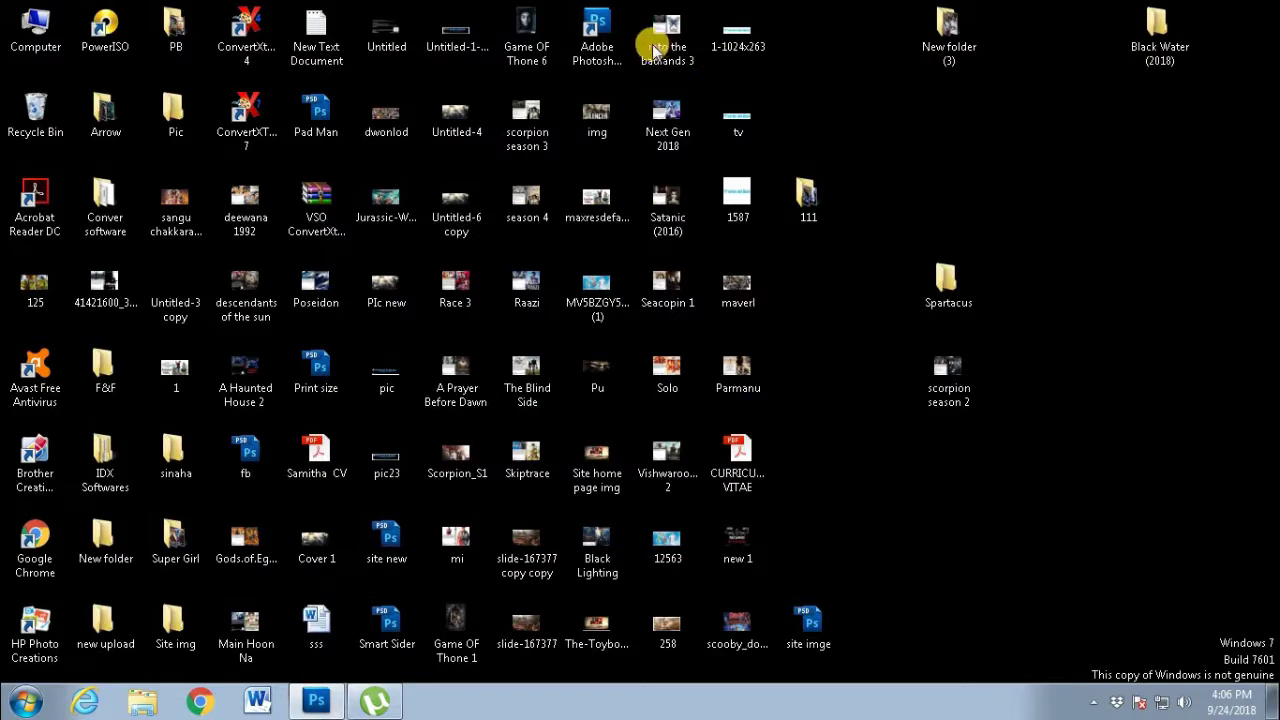
mouse_move(850, 8)
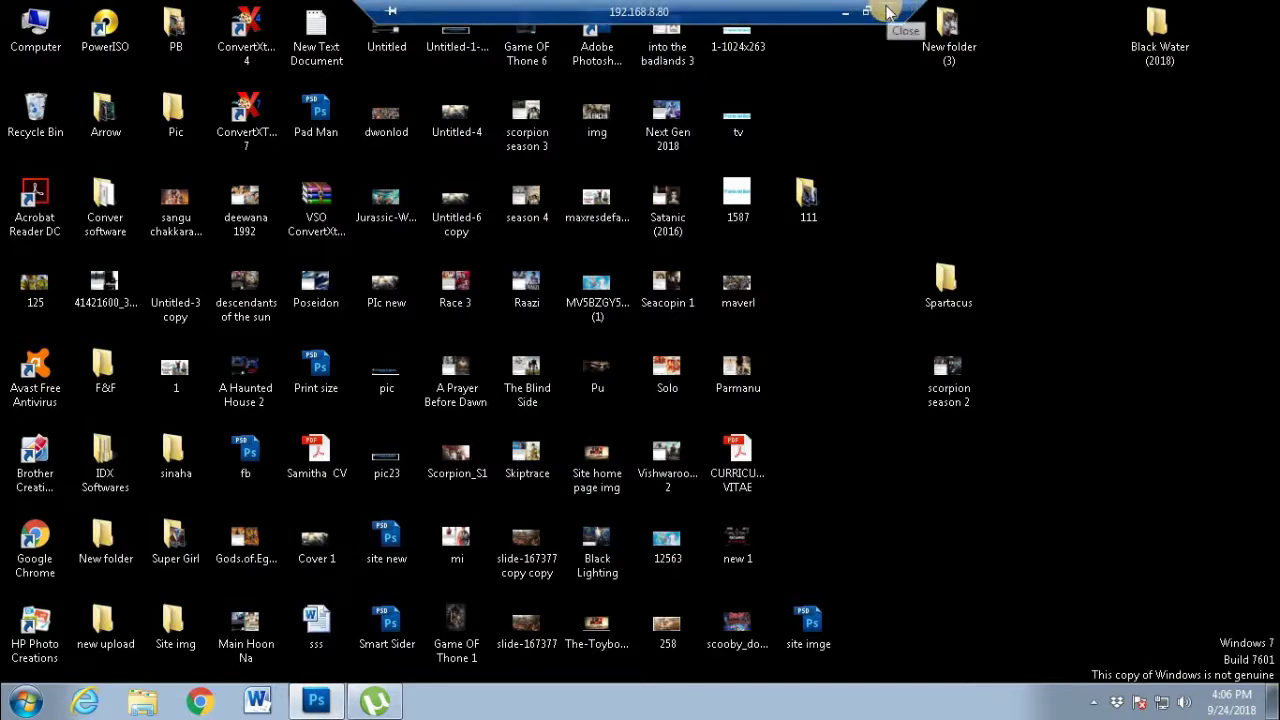